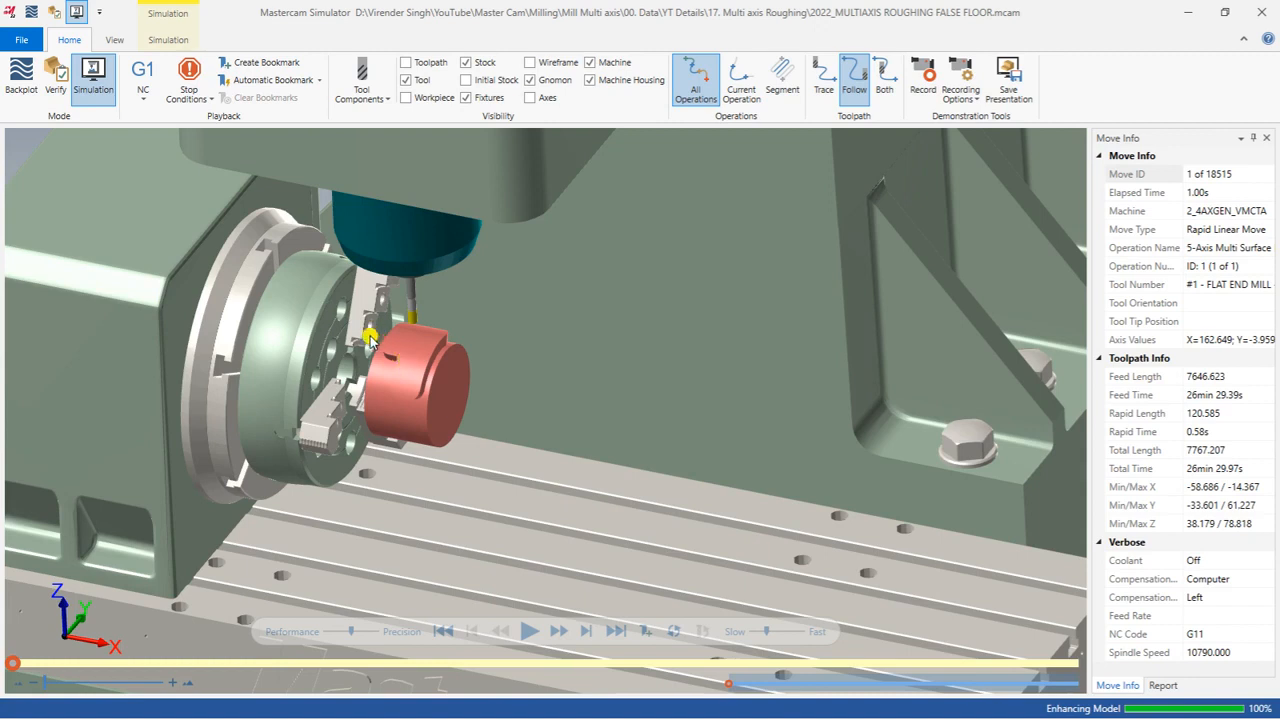
# Step: Start playback of the existing multiaxis roughing simulation on the machine
pyautogui.moveTo(378, 385)
pyautogui.mouseDown()
pyautogui.moveTo(352, 372)
pyautogui.moveTo(366, 381)
pyautogui.mouseUp()
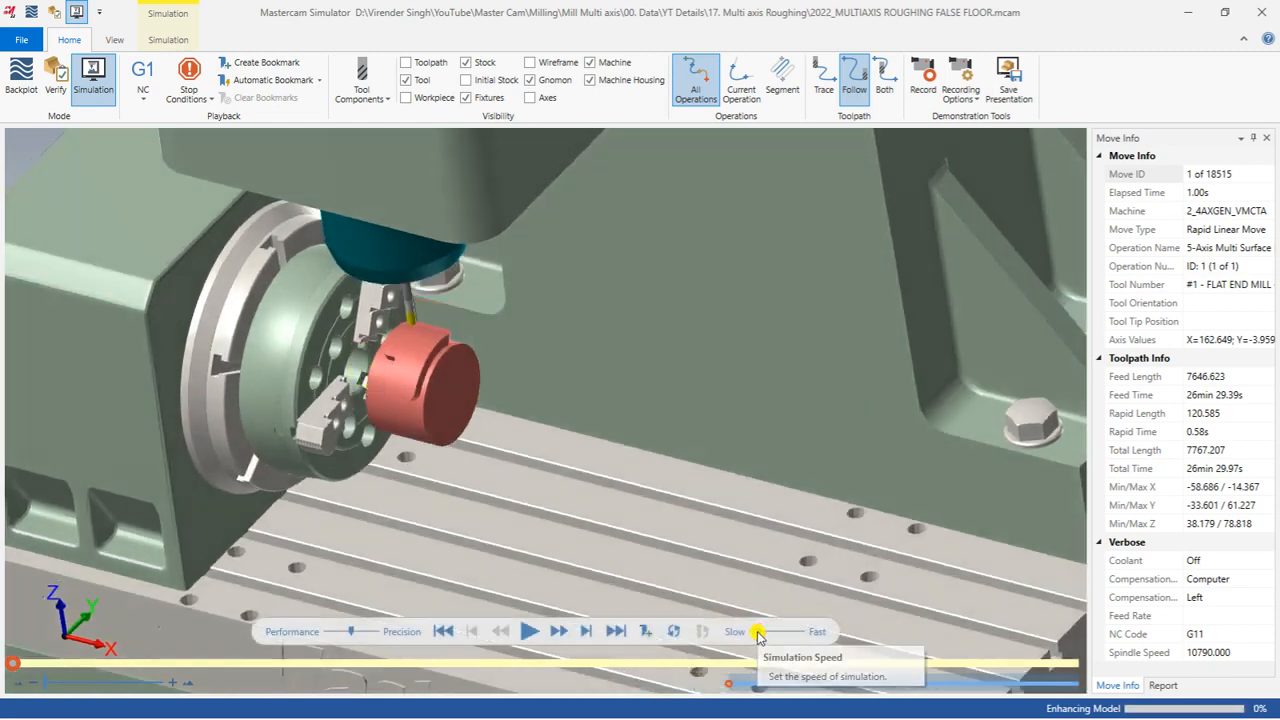
pyautogui.moveTo(523, 483); pyautogui.dragTo(524, 477)
pyautogui.click(529, 631)
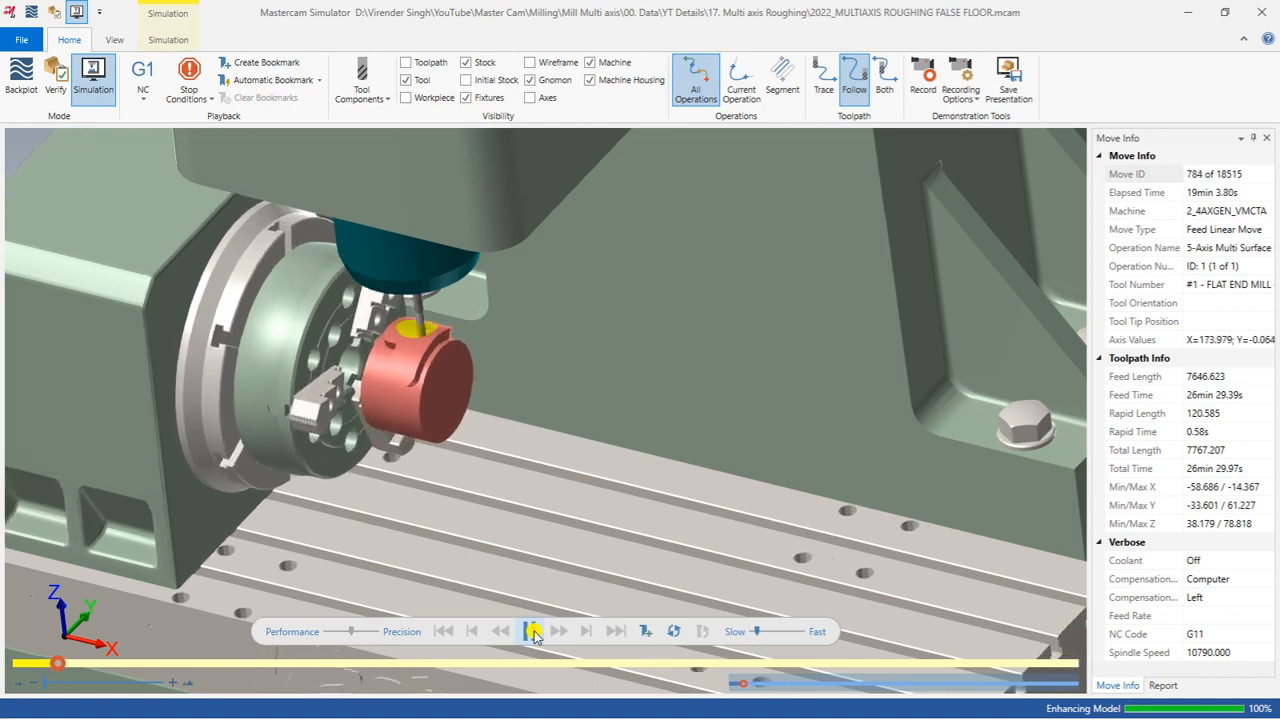
# Step: Watch the roughing simulation cut the pocket from several angles and close the simulator
pyautogui.moveTo(447, 499); pyautogui.dragTo(450, 476, button='middle')
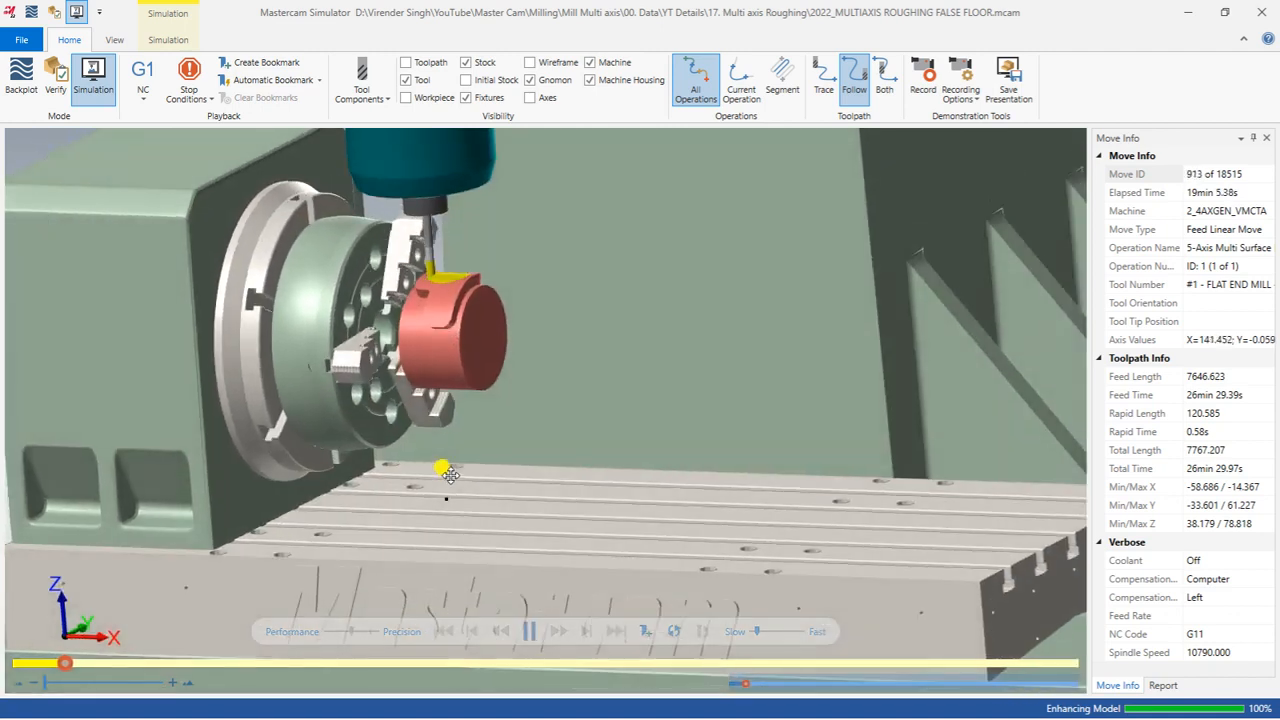
pyautogui.scroll(-6, 449, 477)
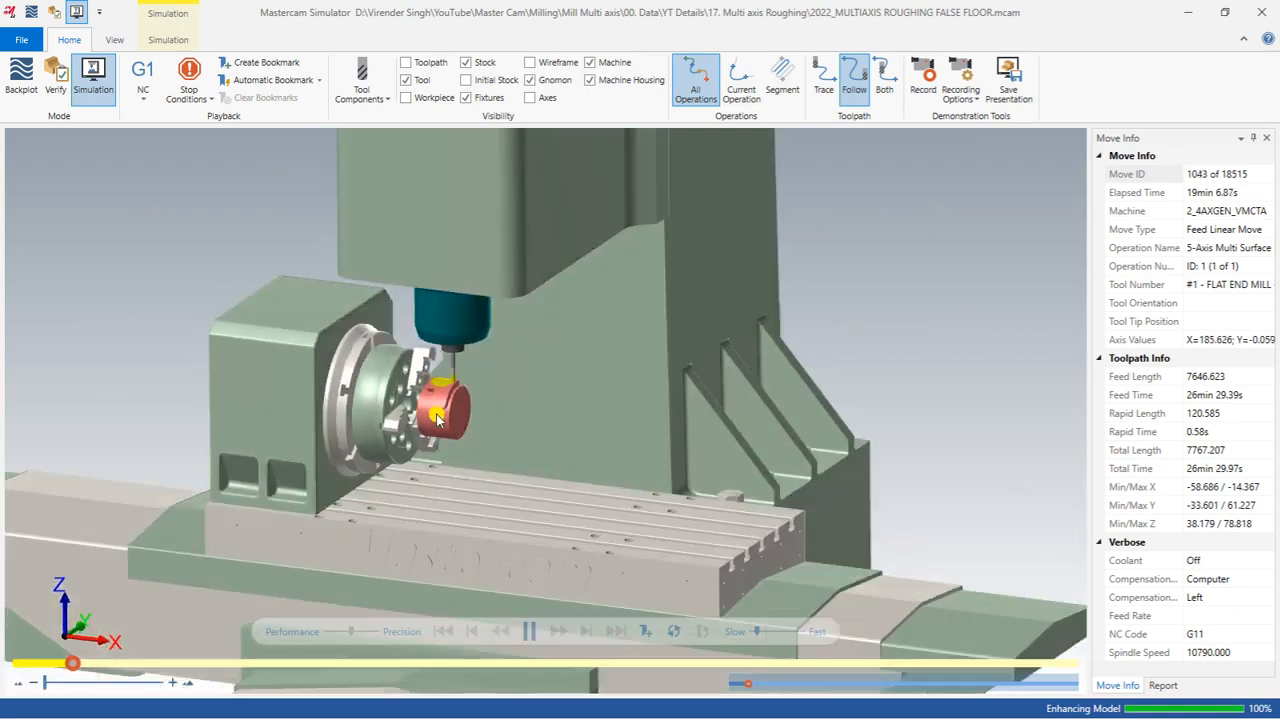
pyautogui.scroll(4, 437, 428)
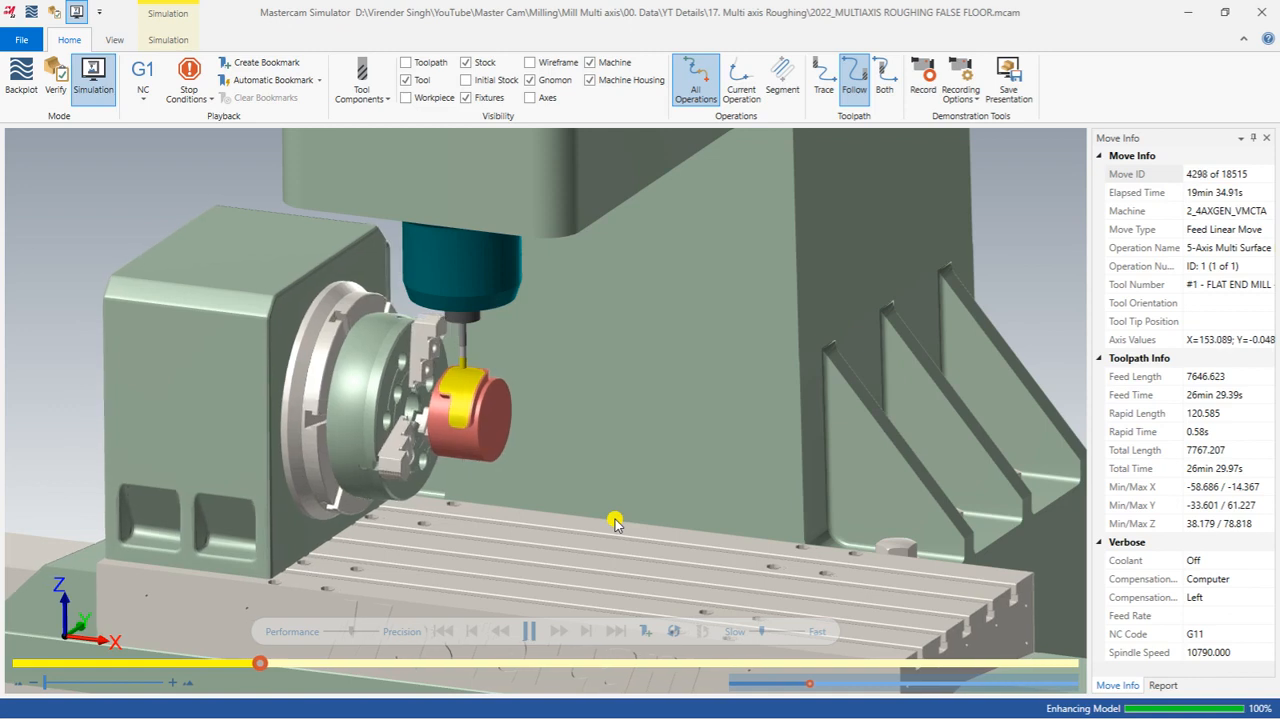
pyautogui.scroll(2, 477, 403)
pyautogui.moveTo(477, 403)
pyautogui.mouseDown(button='middle')
pyautogui.moveTo(449, 394)
pyautogui.moveTo(470, 400)
pyautogui.mouseUp(button='middle')
pyautogui.scroll(2, 454, 398)
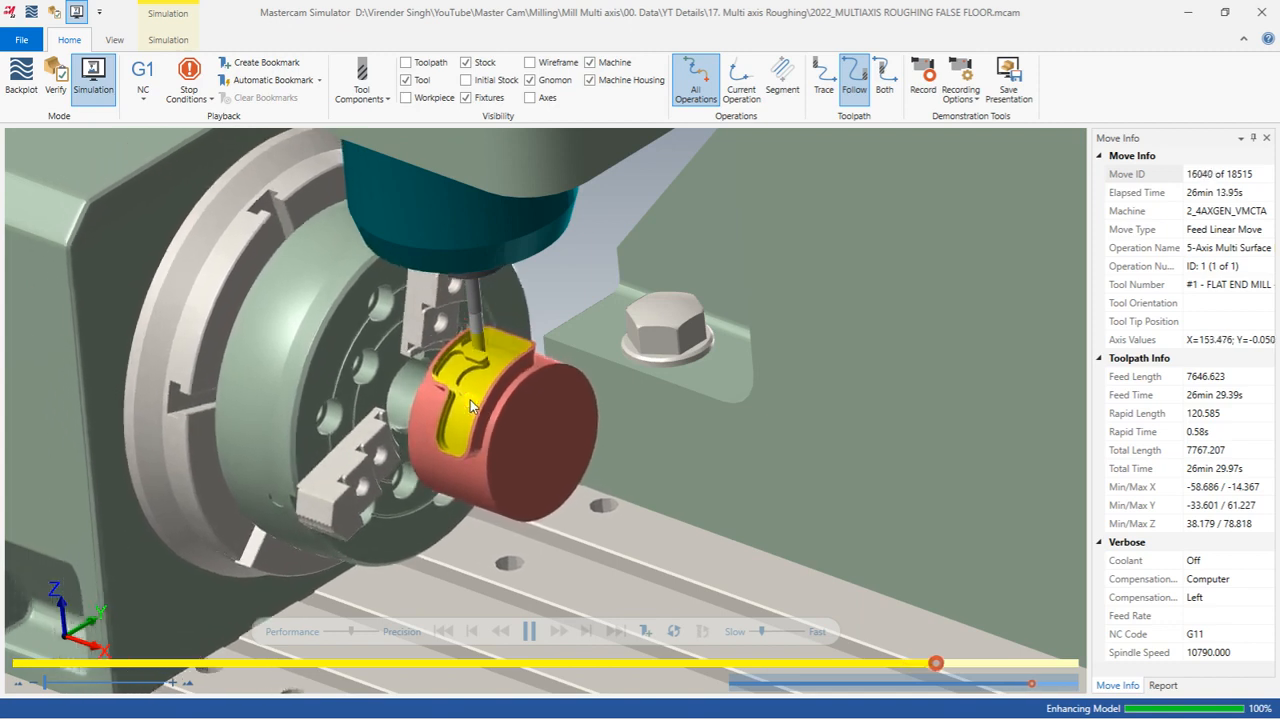
pyautogui.scroll(-3, 470, 404)
pyautogui.scroll(-5, 470, 404)
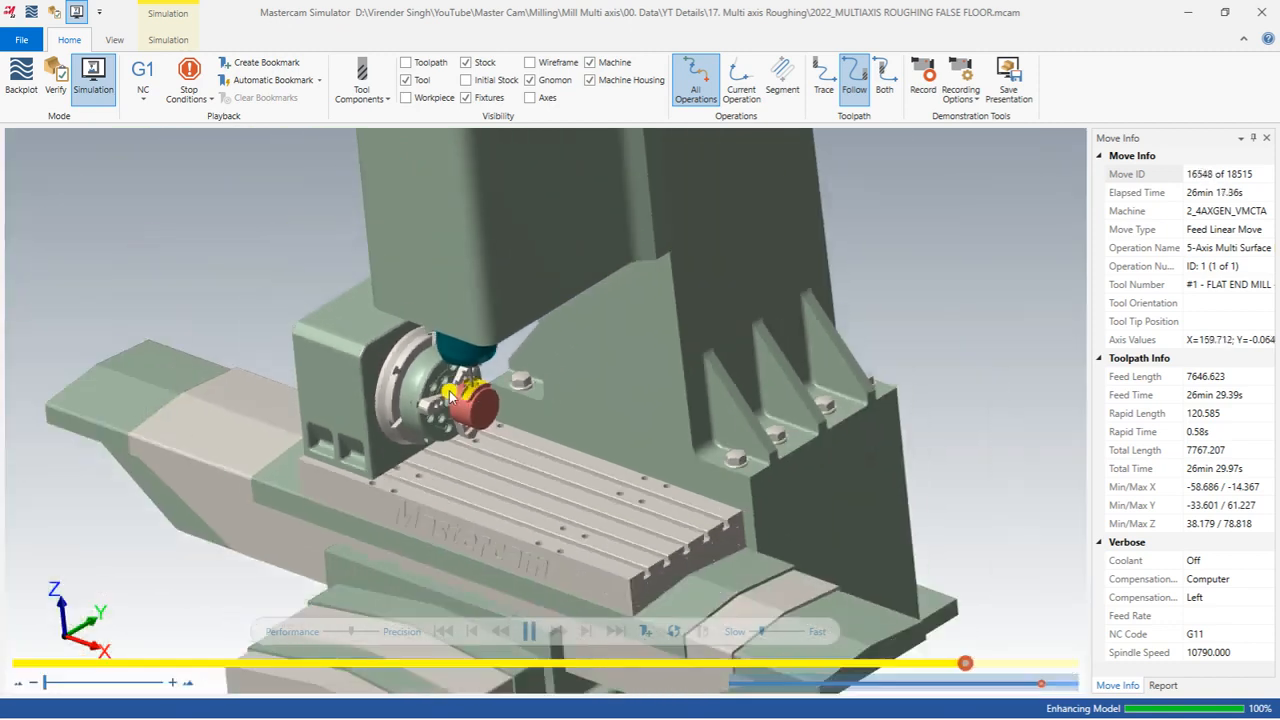
pyautogui.scroll(5, 466, 378)
pyautogui.scroll(5, 466, 380)
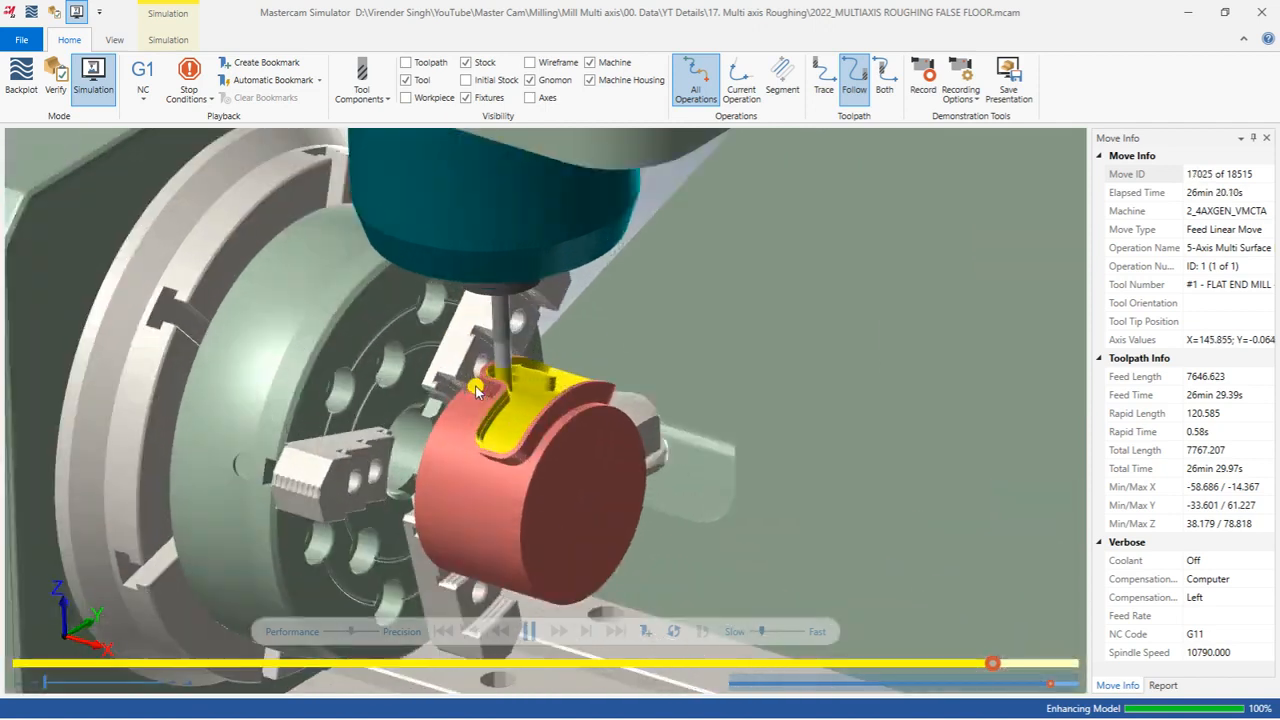
pyautogui.moveTo(467, 387); pyautogui.dragTo(461, 406, button='middle')
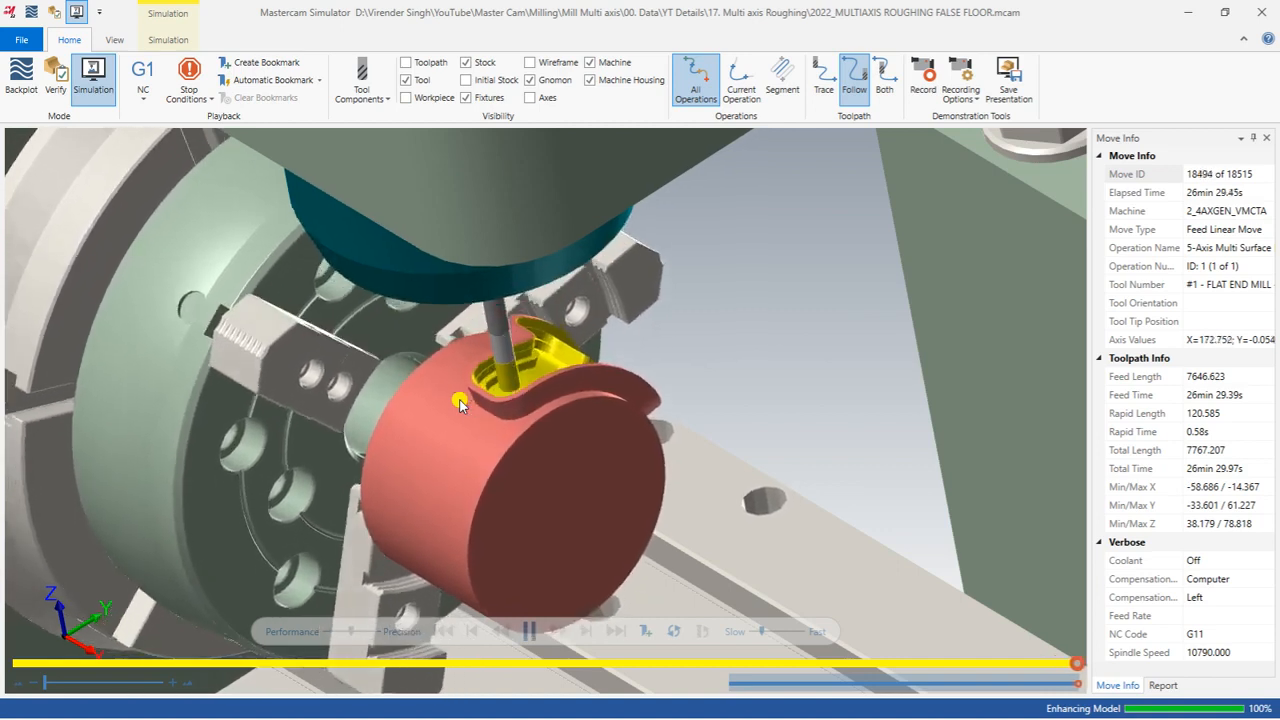
pyautogui.moveTo(493, 385); pyautogui.dragTo(467, 401, button='middle')
pyautogui.scroll(4, 543, 341)
pyautogui.moveTo(543, 341)
pyautogui.mouseDown(button='middle')
pyautogui.moveTo(526, 374)
pyautogui.moveTo(554, 340)
pyautogui.mouseUp(button='middle')
pyautogui.click(1186, 13)
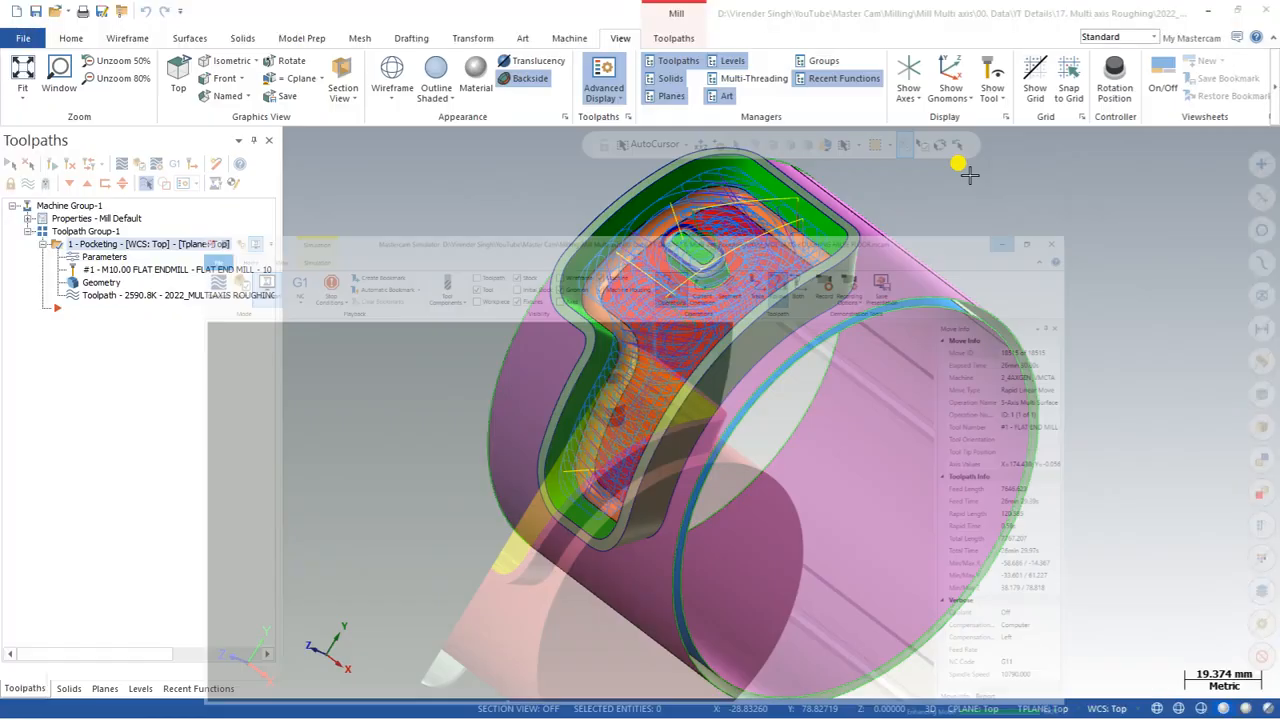
# Step: Hide the pocketing toolpath's display to examine the pocket walls and floor of the part
pyautogui.rightClick(465, 236)
pyautogui.click(494, 330)
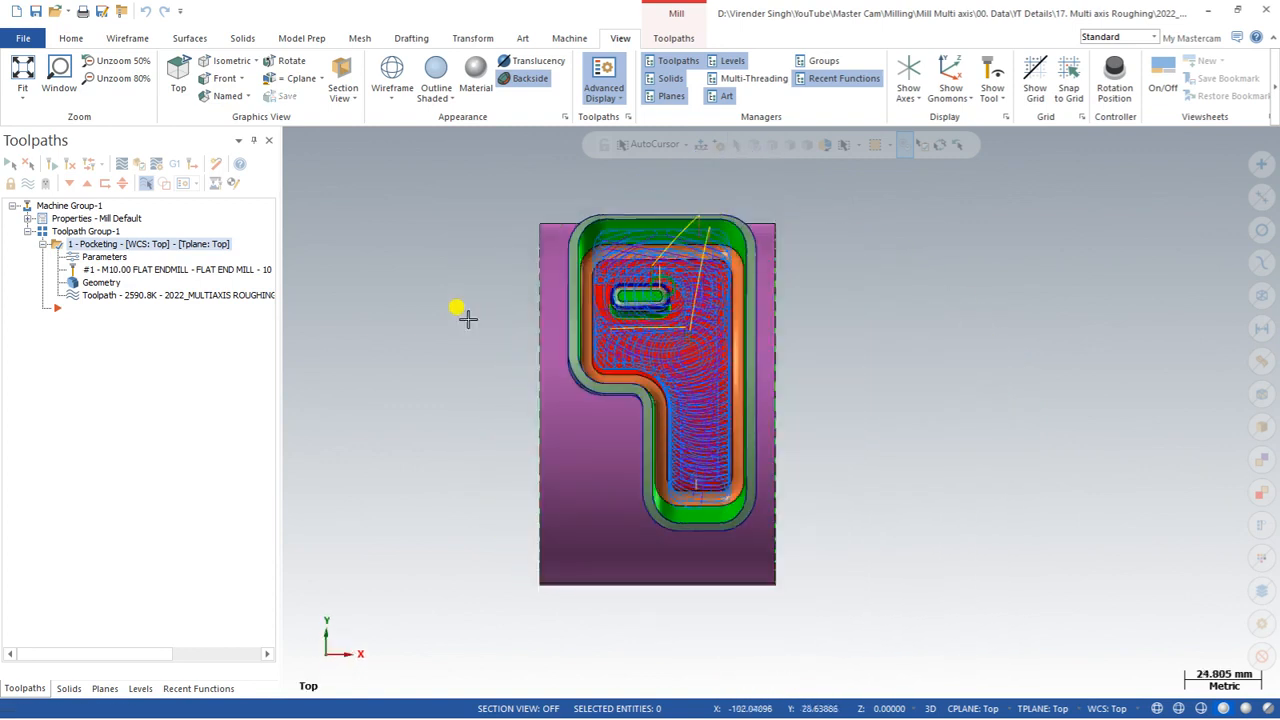
pyautogui.click(30, 186)
pyautogui.moveTo(648, 288); pyautogui.dragTo(617, 325, button='middle')
pyautogui.scroll(2, 617, 325)
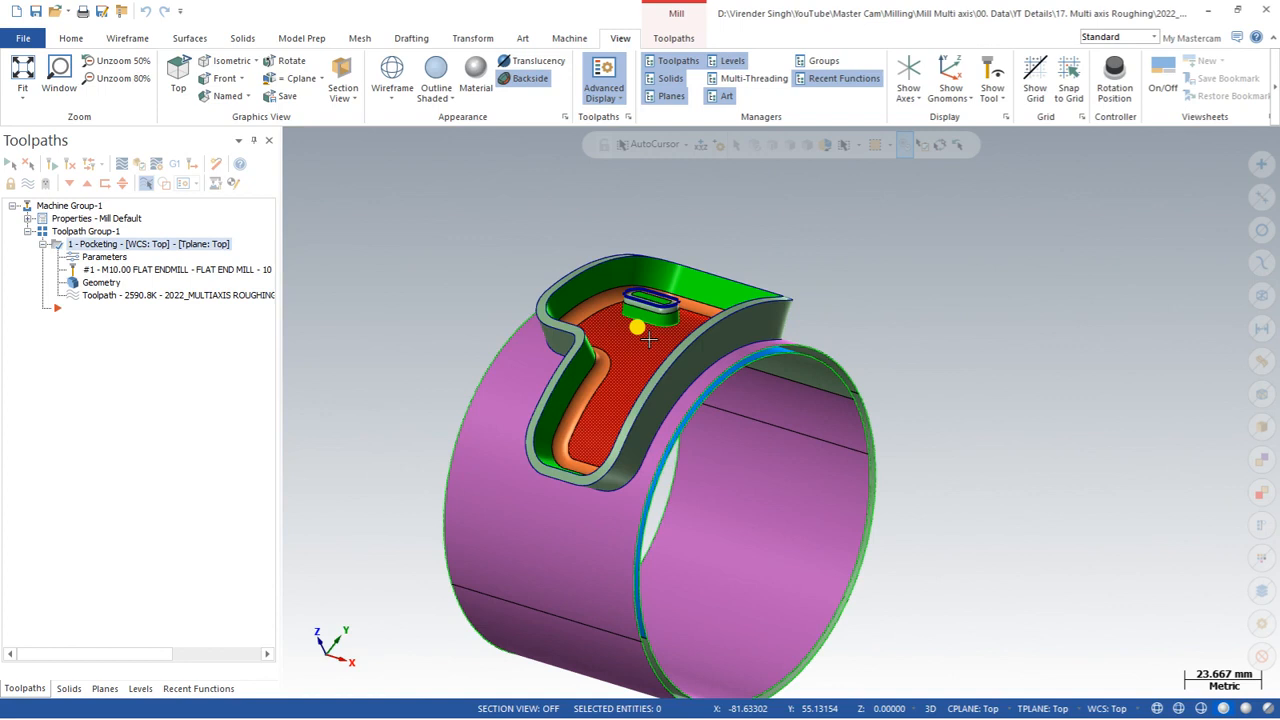
pyautogui.moveTo(649, 332); pyautogui.dragTo(680, 340, button='middle')
pyautogui.scroll(1, 682, 333)
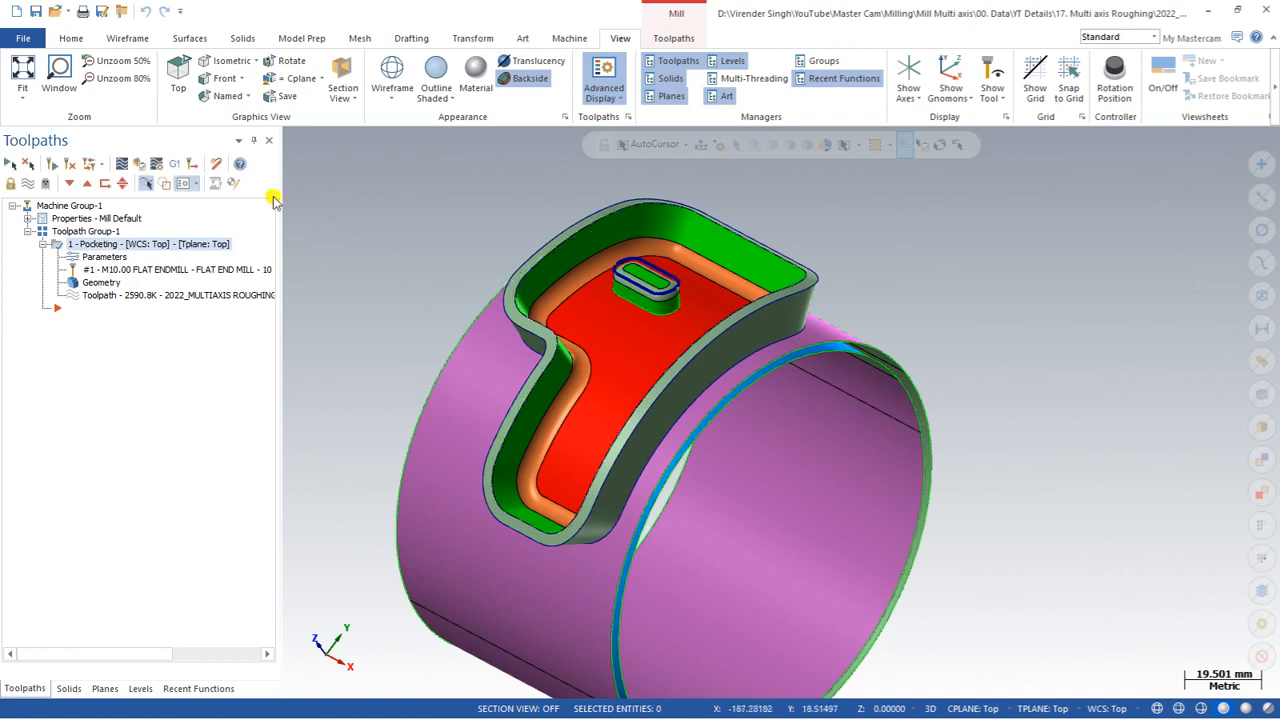
# Step: Permanently delete all operations, groups and tools from the toolpath manager
pyautogui.click(215, 167)
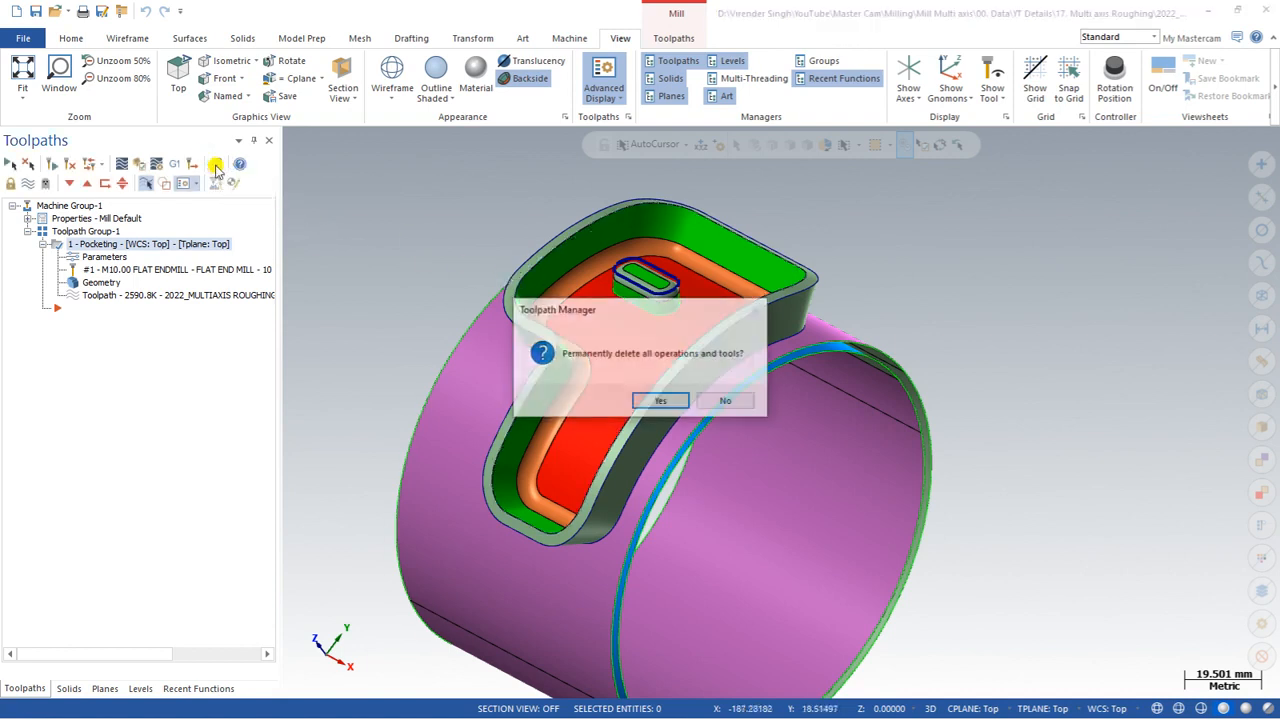
pyautogui.click(652, 399)
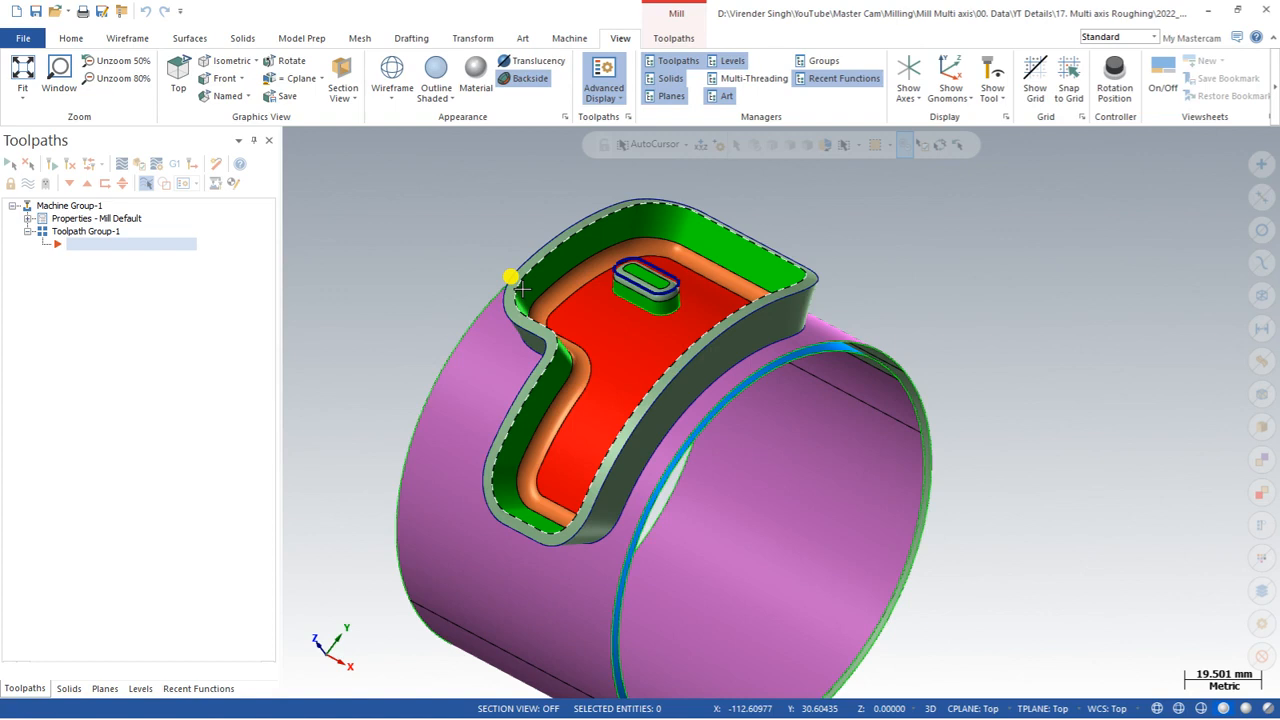
# Step: Start a new multiaxis Pocketing toolpath from the Application group in Top view
pyautogui.rightClick(466, 206)
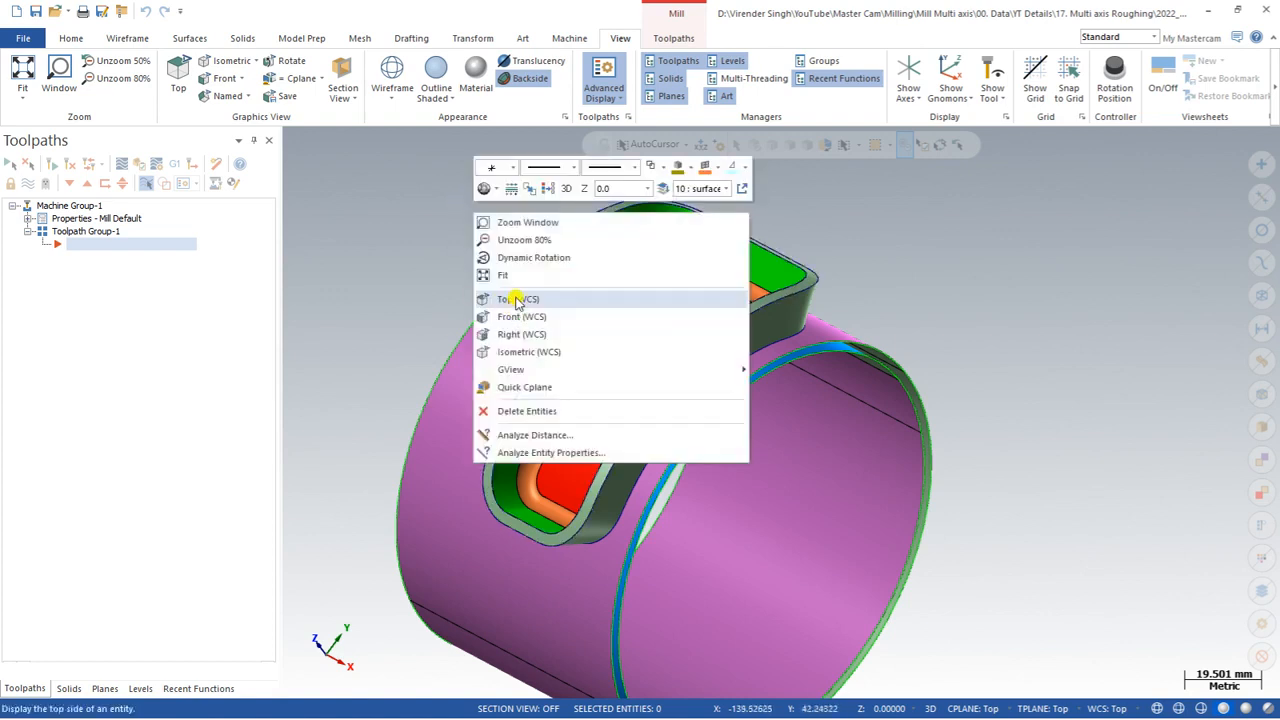
pyautogui.click(510, 294)
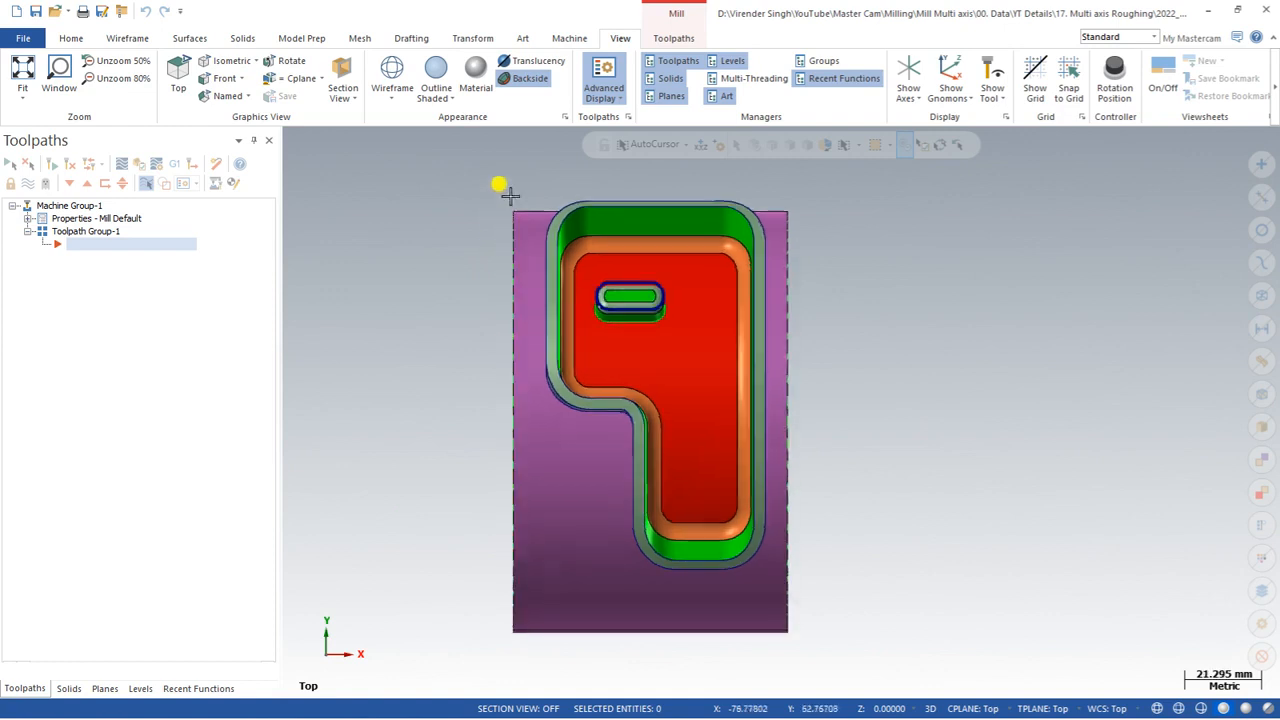
pyautogui.click(674, 39)
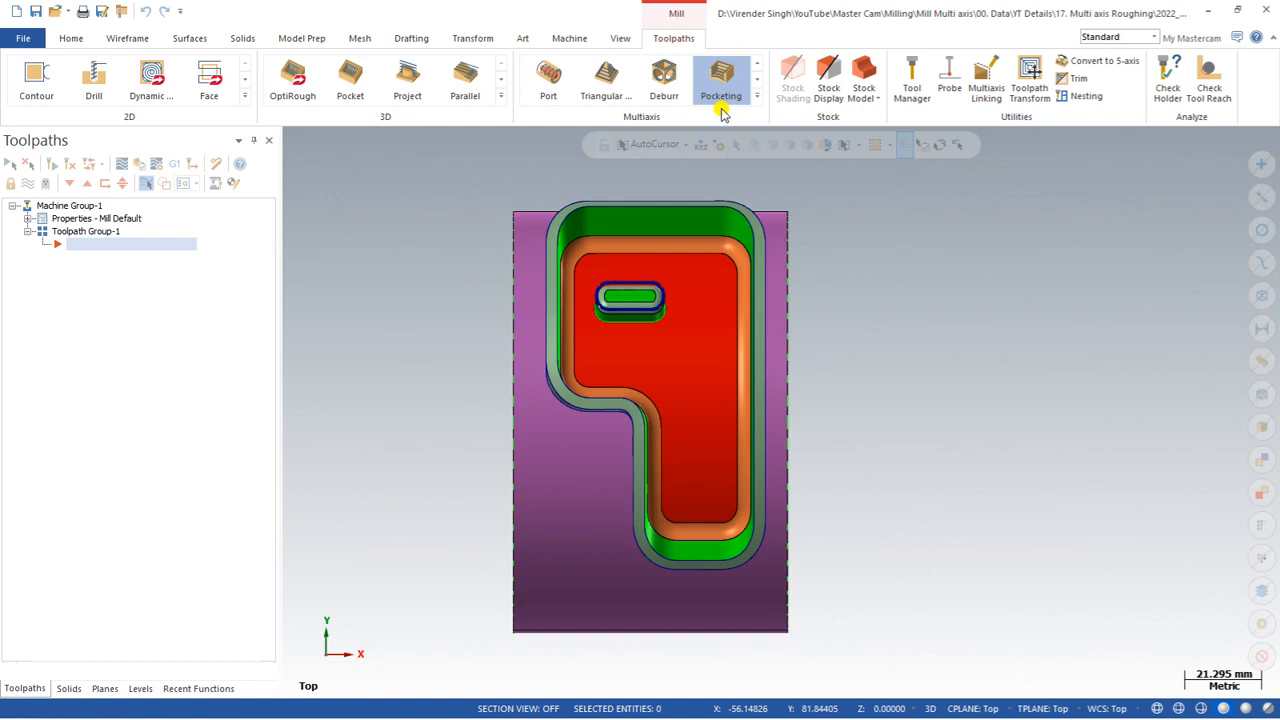
pyautogui.click(757, 96)
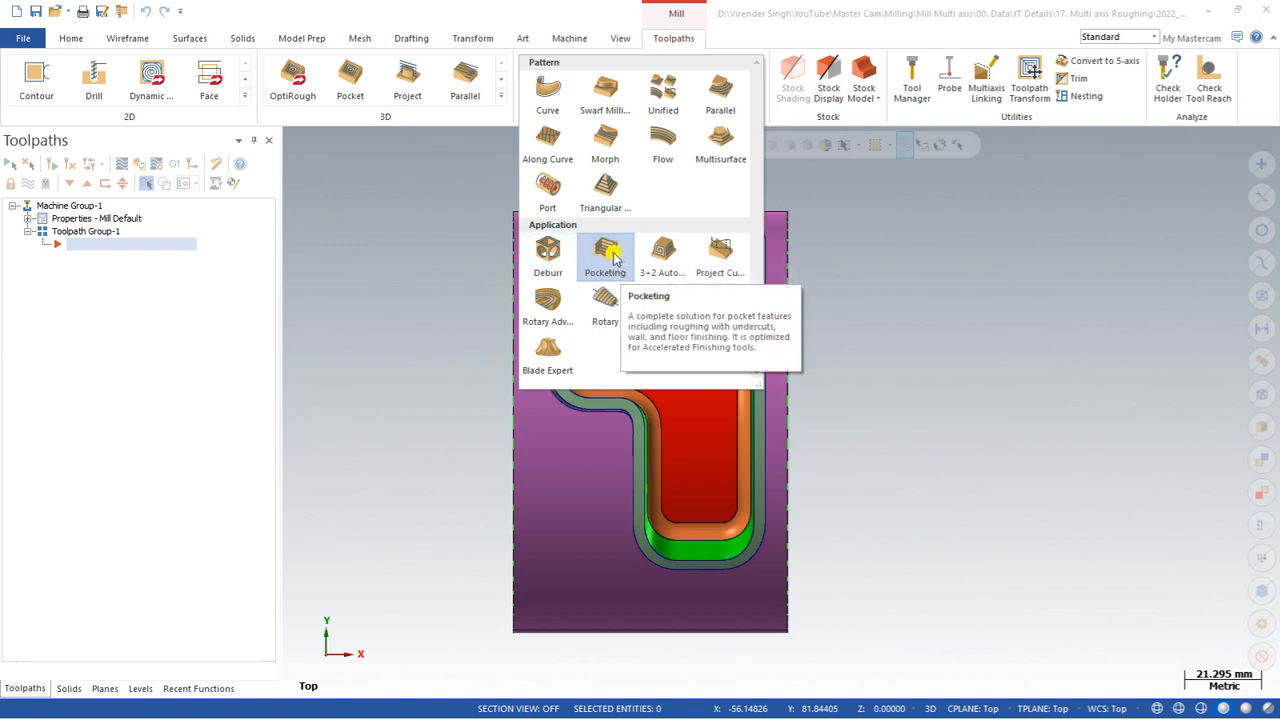
pyautogui.click(622, 256)
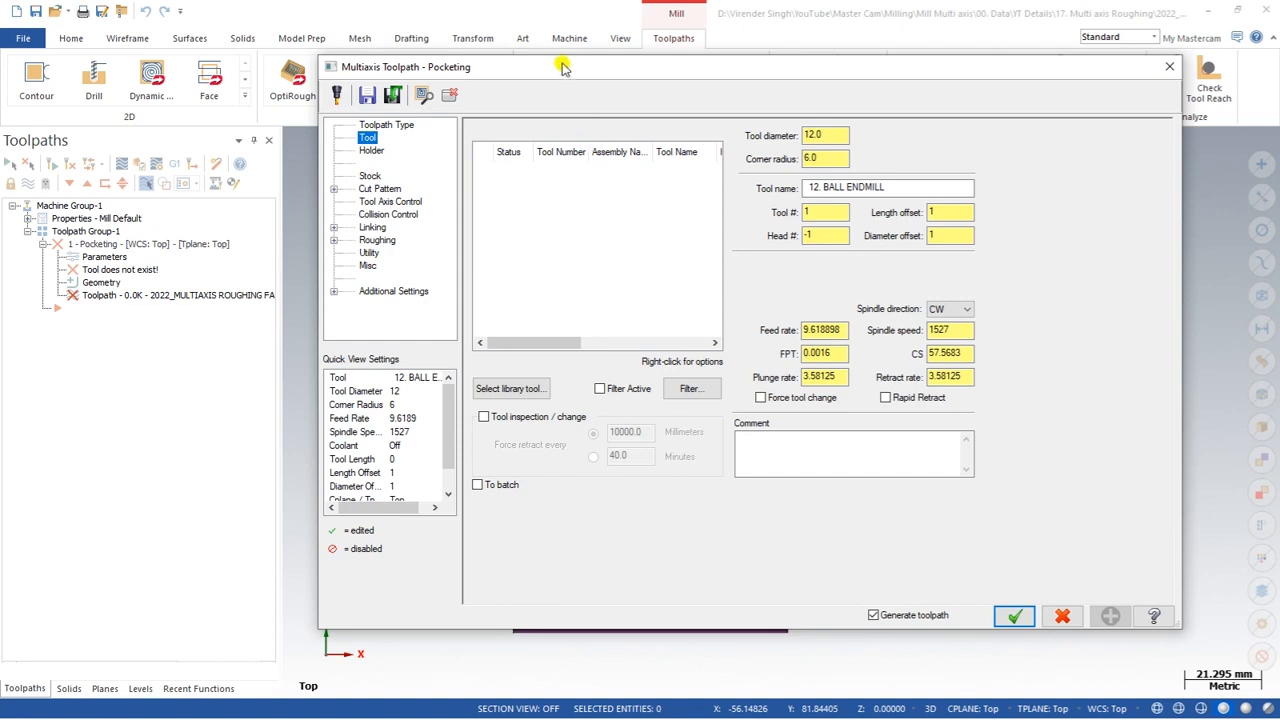
# Step: Select the 6 mm flat end mill (tool 216) from the tool library
pyautogui.click(512, 48)
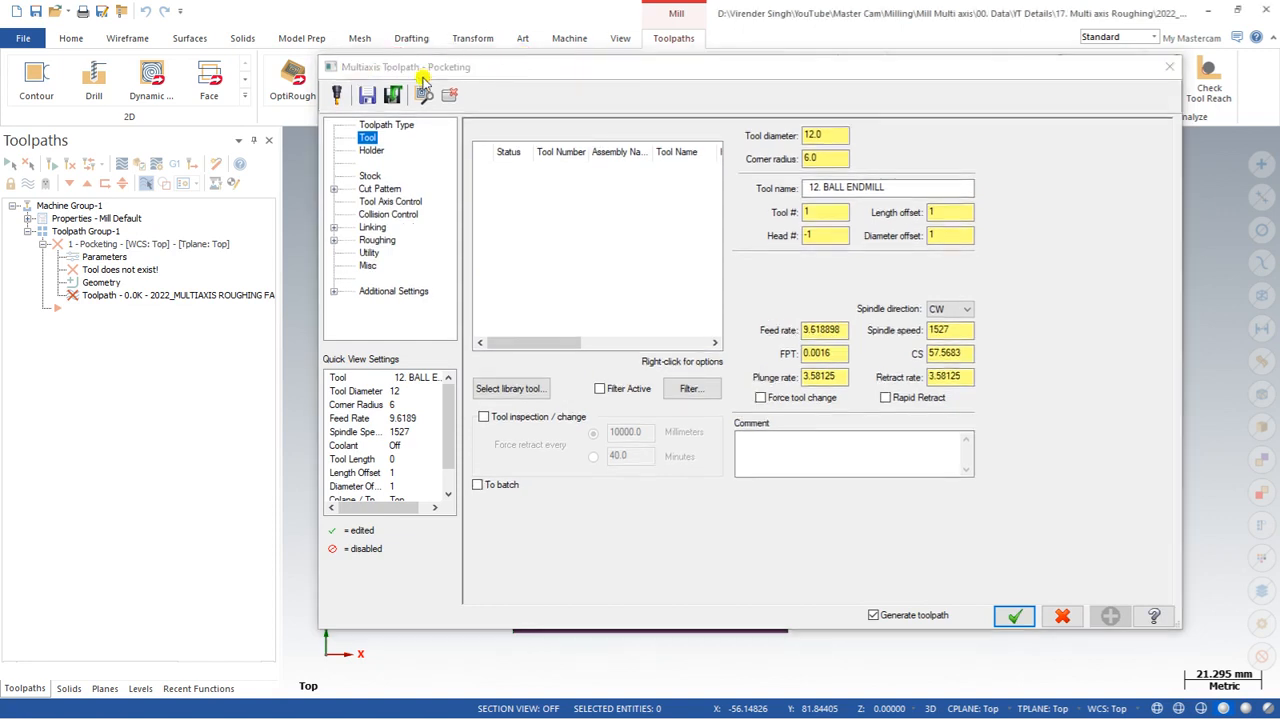
pyautogui.moveTo(518, 60); pyautogui.dragTo(338, 57)
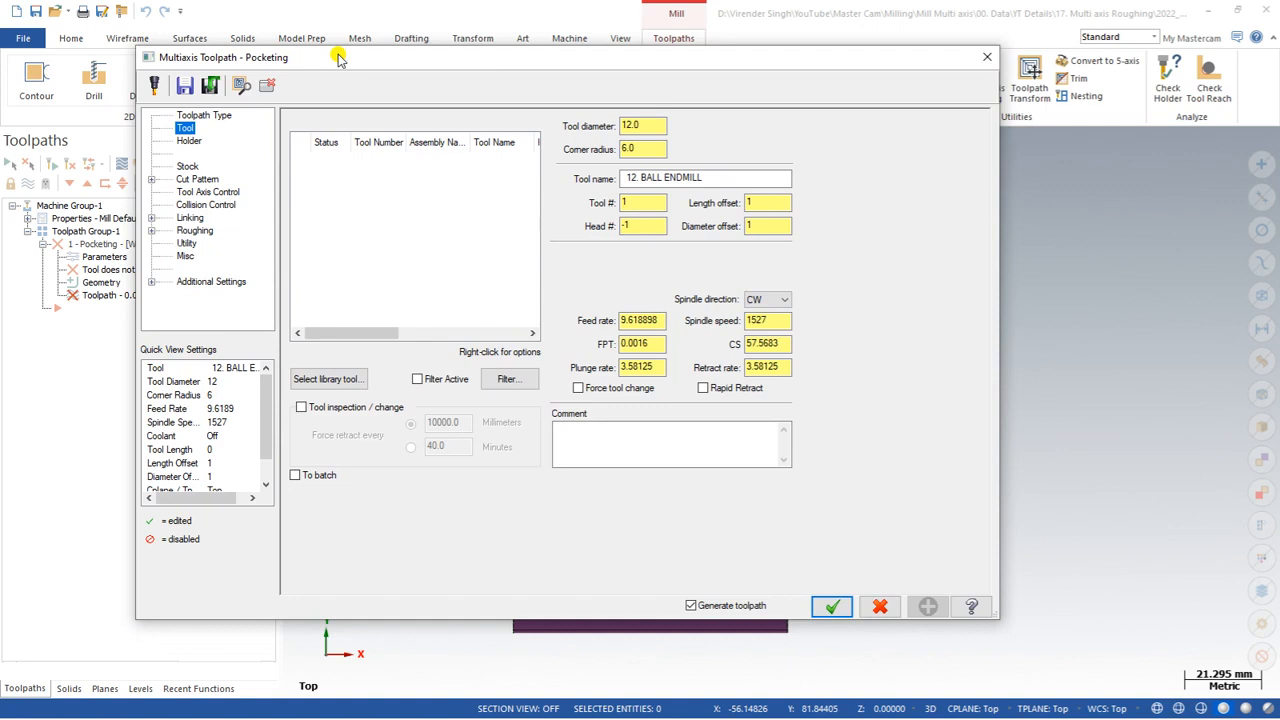
pyautogui.click(331, 379)
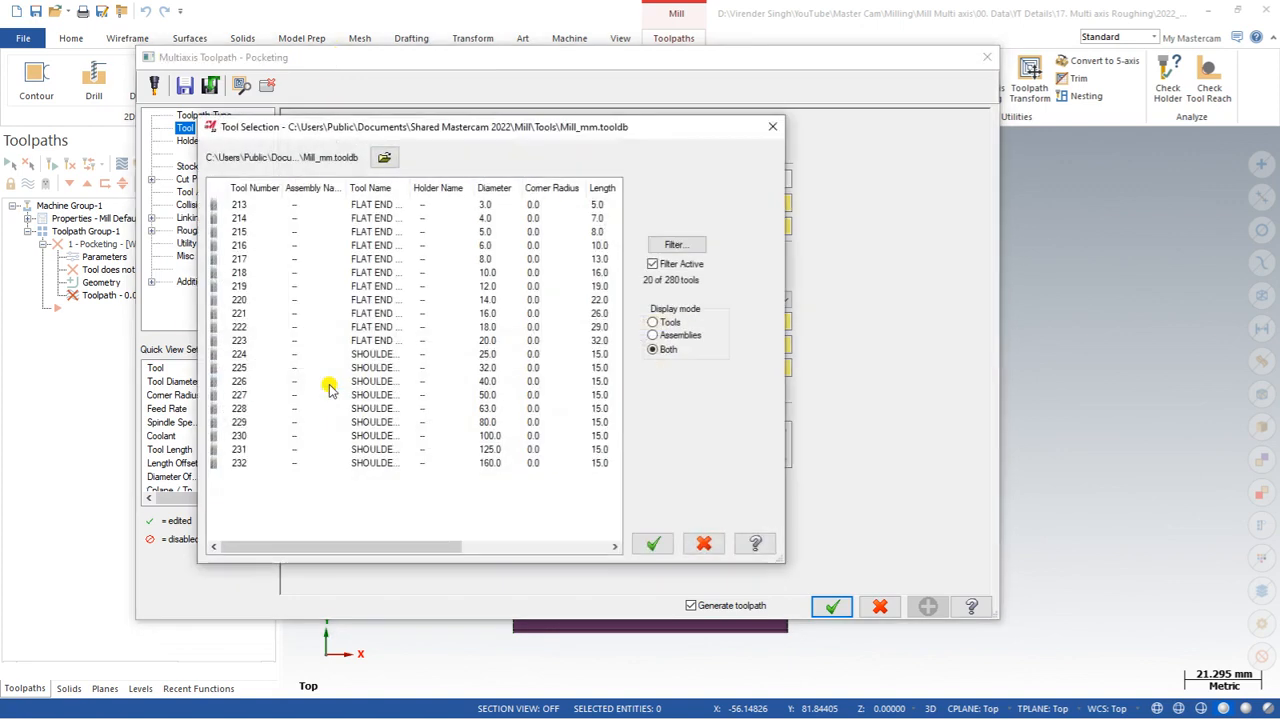
pyautogui.doubleClick(425, 246)
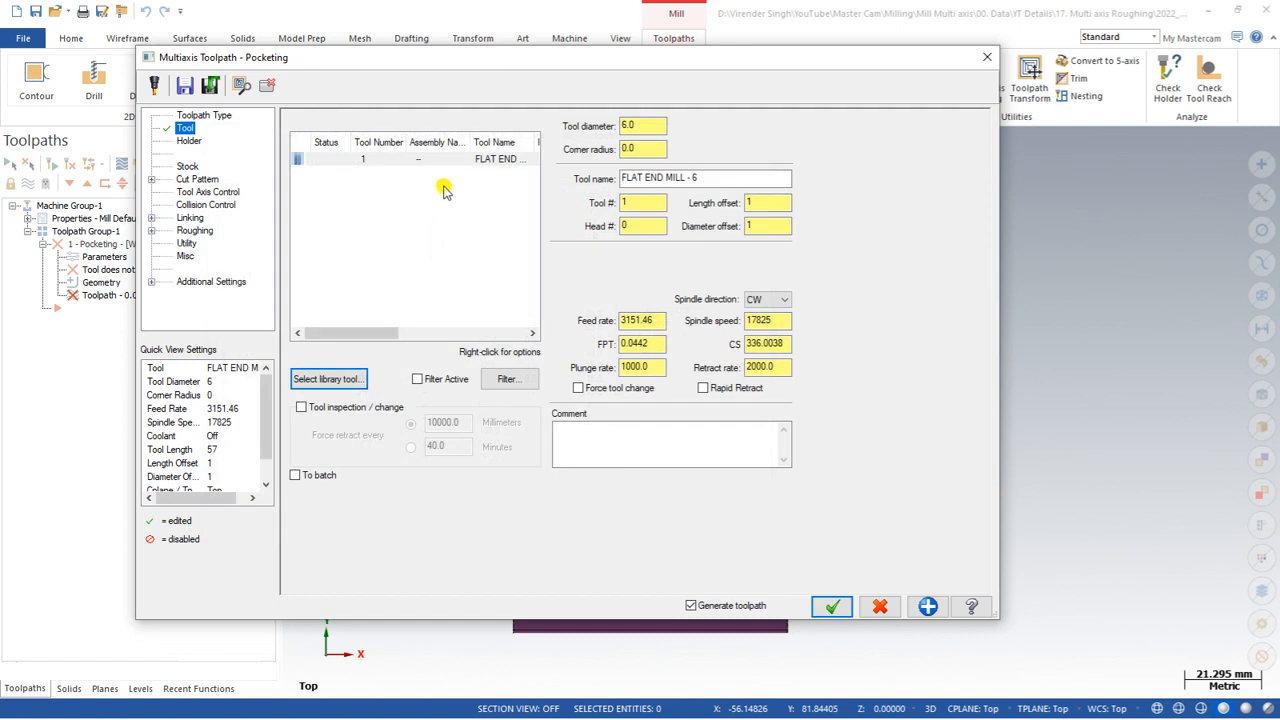
# Step: Begin picking stock geometry, making level 55 Stock solid current and hiding the surface geometry level
pyautogui.click(187, 166)
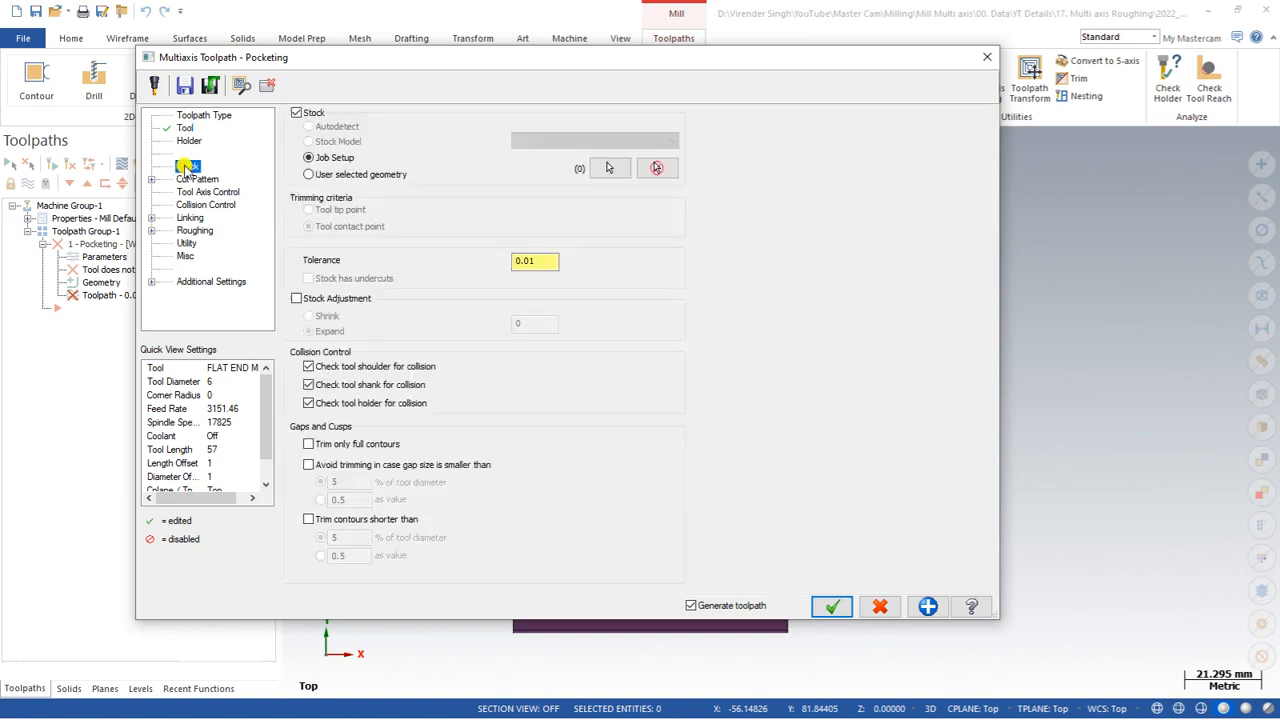
pyautogui.click(299, 113)
pyautogui.click(299, 113)
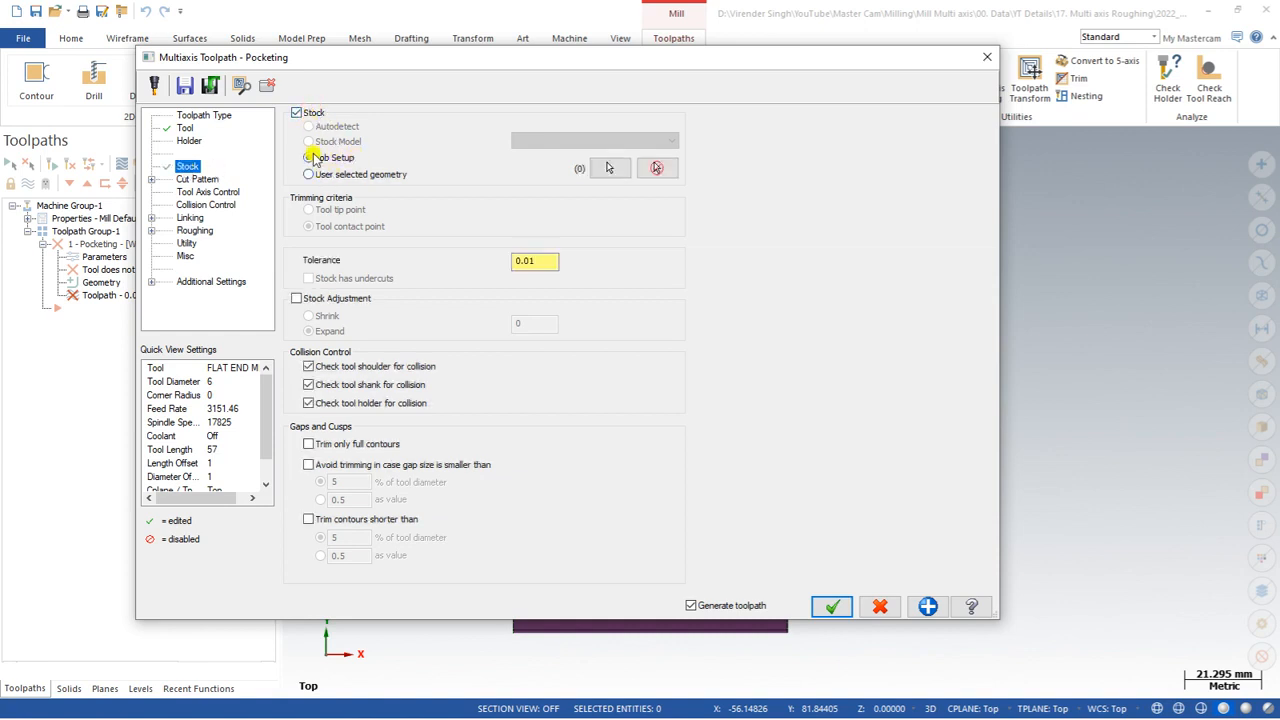
pyautogui.click(613, 169)
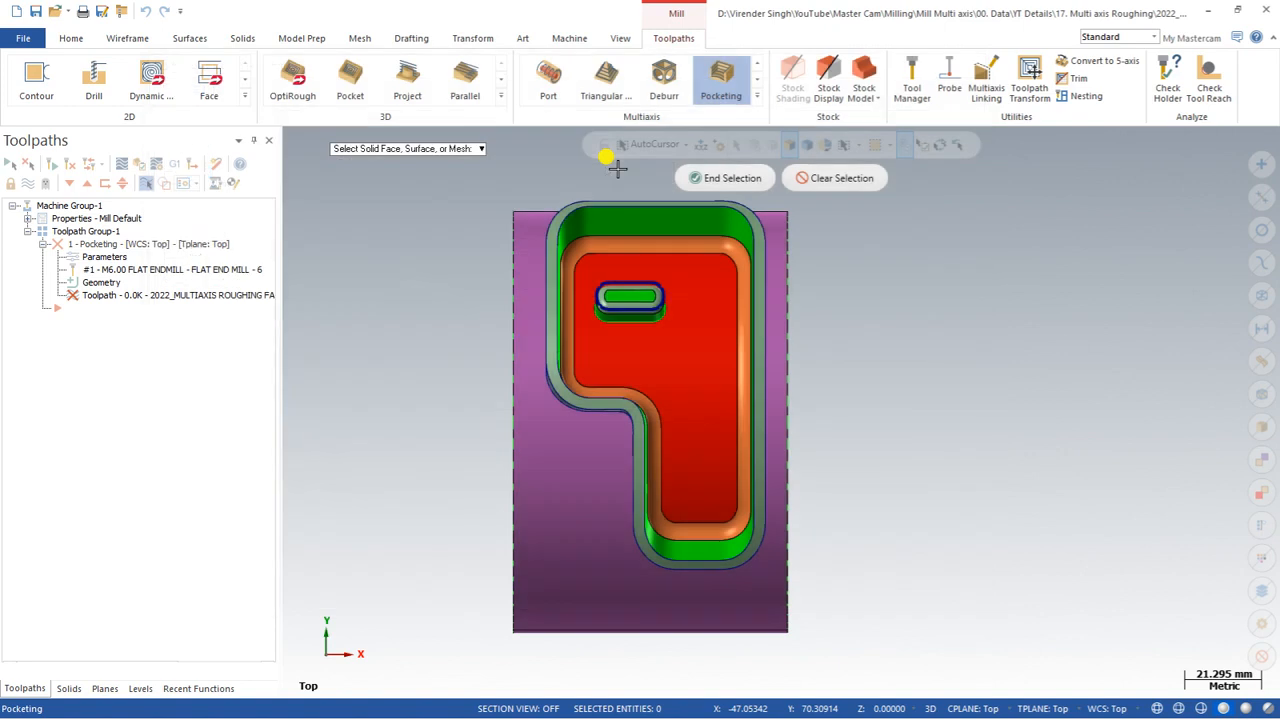
pyautogui.click(140, 688)
pyautogui.click(62, 216)
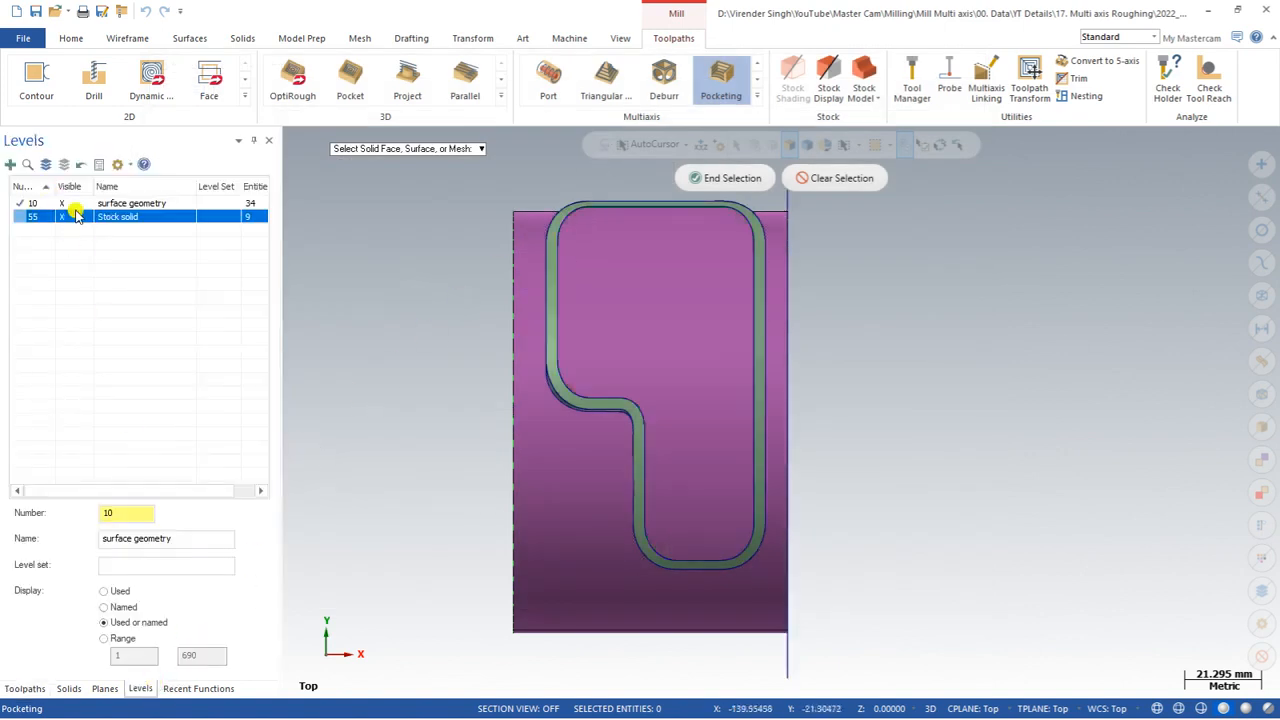
pyautogui.click(20, 216)
pyautogui.click(62, 203)
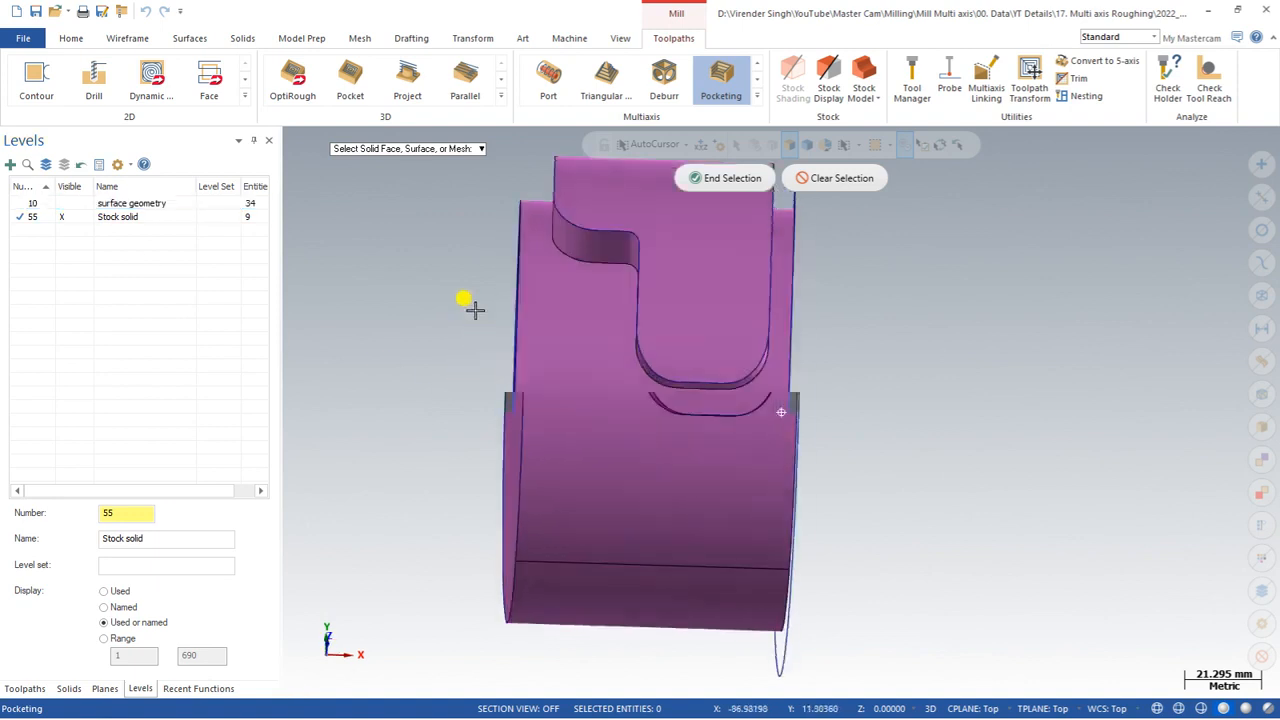
# Step: Window-select the stock solid as the operation's user-selected stock geometry
pyautogui.moveTo(475, 310); pyautogui.dragTo(431, 305, button='middle')
pyautogui.scroll(-3, 509, 328)
pyautogui.moveTo(706, 389); pyautogui.dragTo(612, 381, button='middle')
pyautogui.moveTo(379, 198); pyautogui.dragTo(720, 544)
pyautogui.click(740, 177)
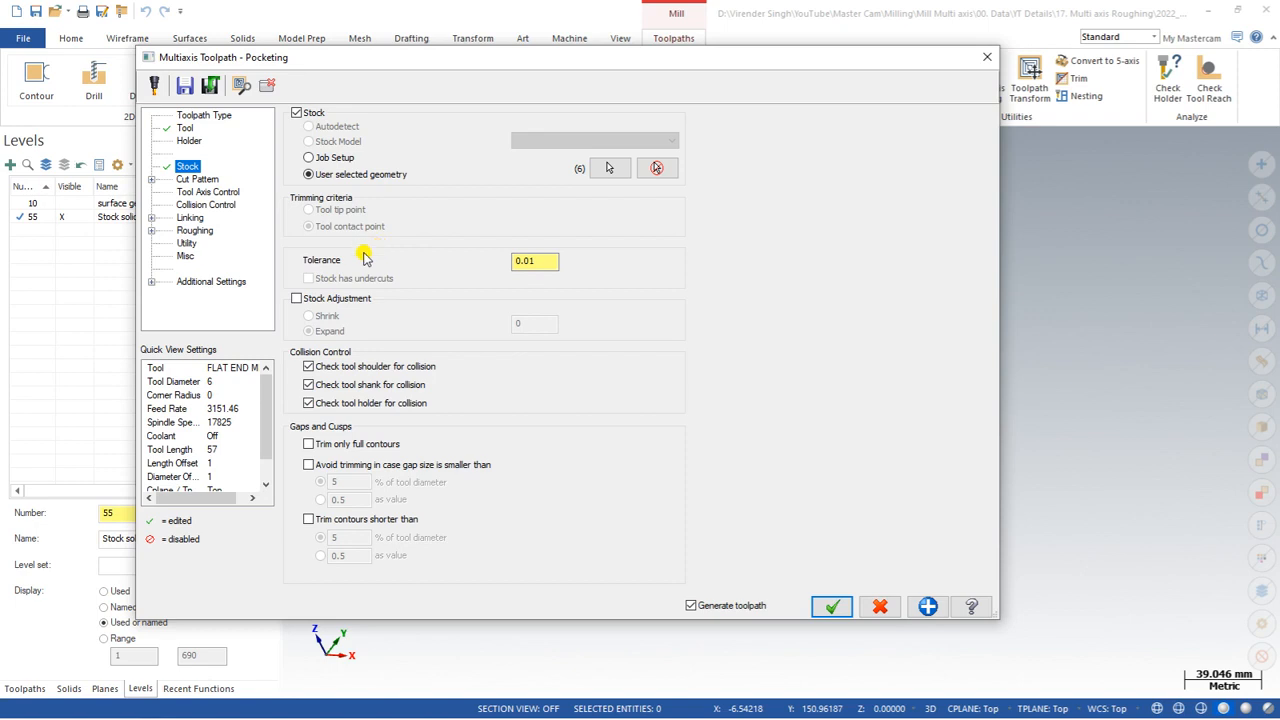
pyautogui.click(330, 299)
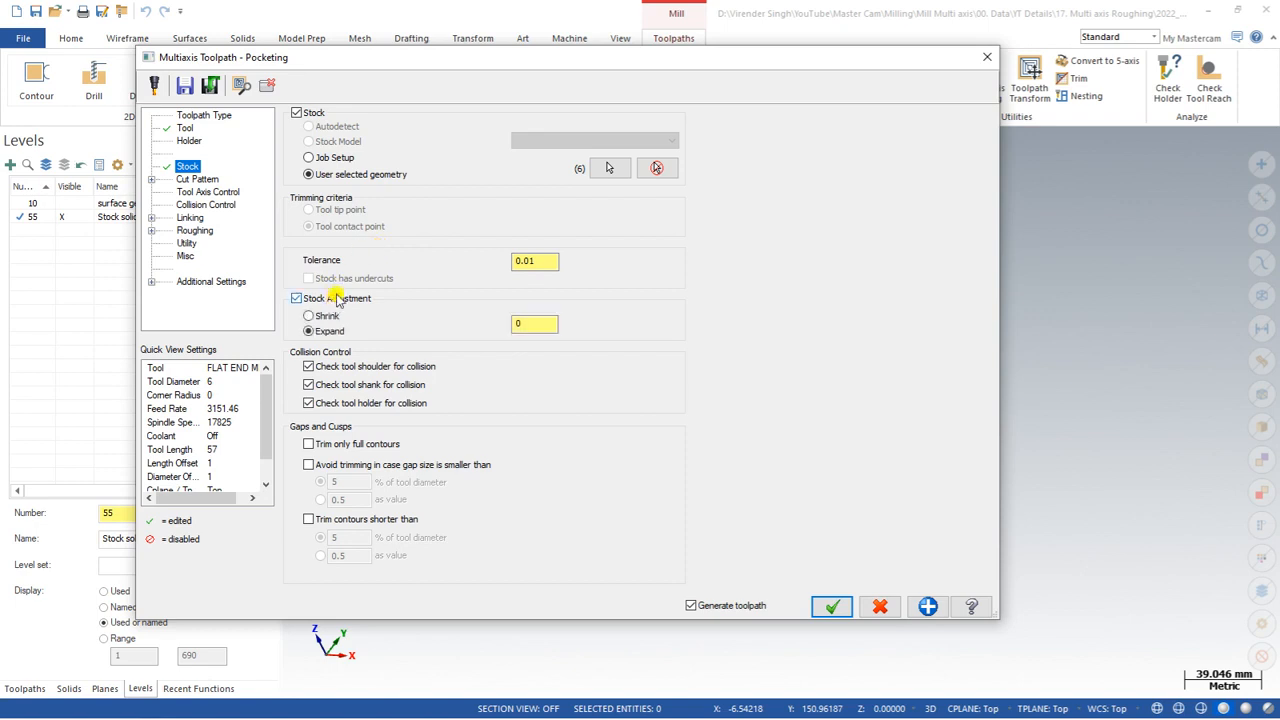
pyautogui.click(516, 323)
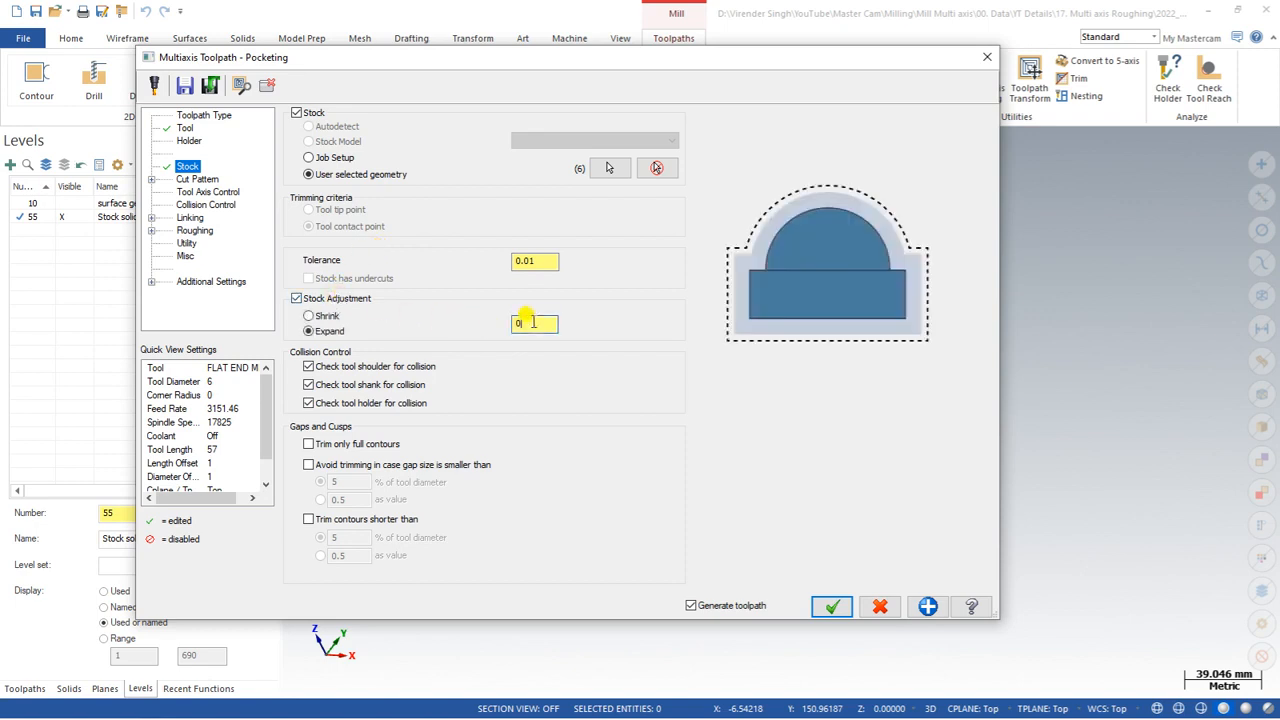
pyautogui.click(326, 317)
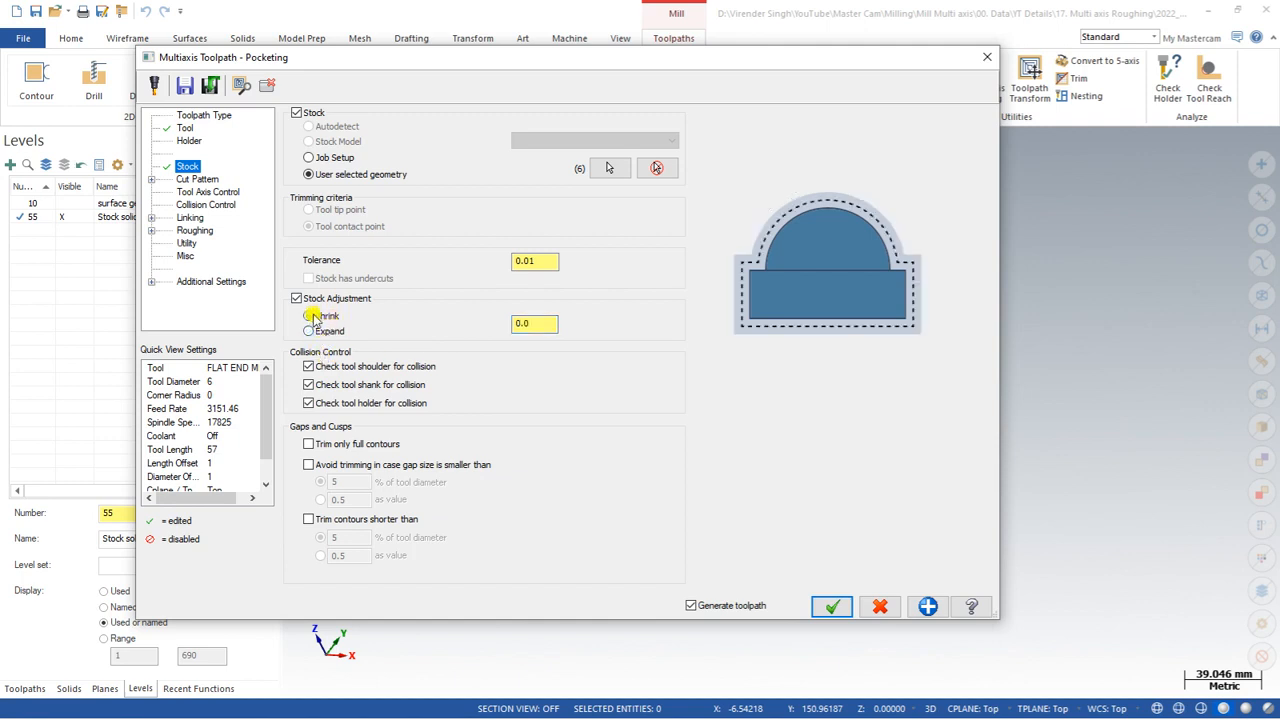
pyautogui.click(296, 298)
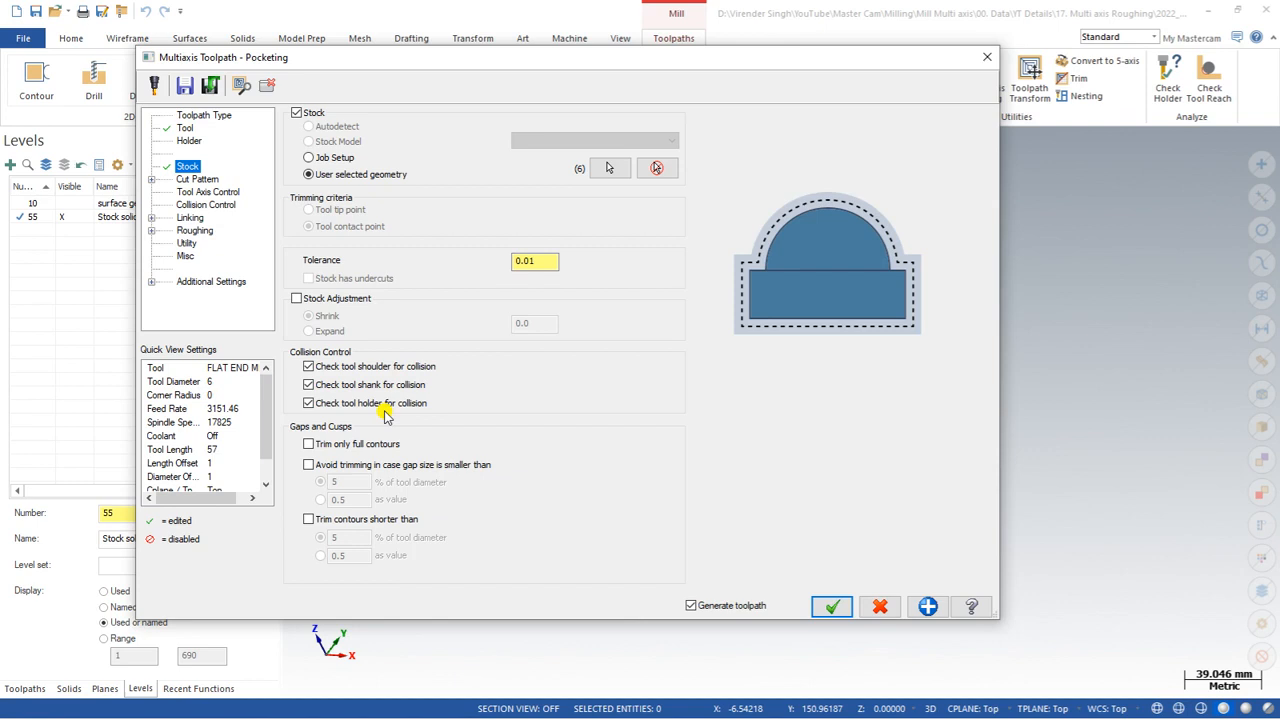
# Step: Start picking machining geometries for the pocket, making level 10 surface geometry current and hiding the stock solid level
pyautogui.click(200, 179)
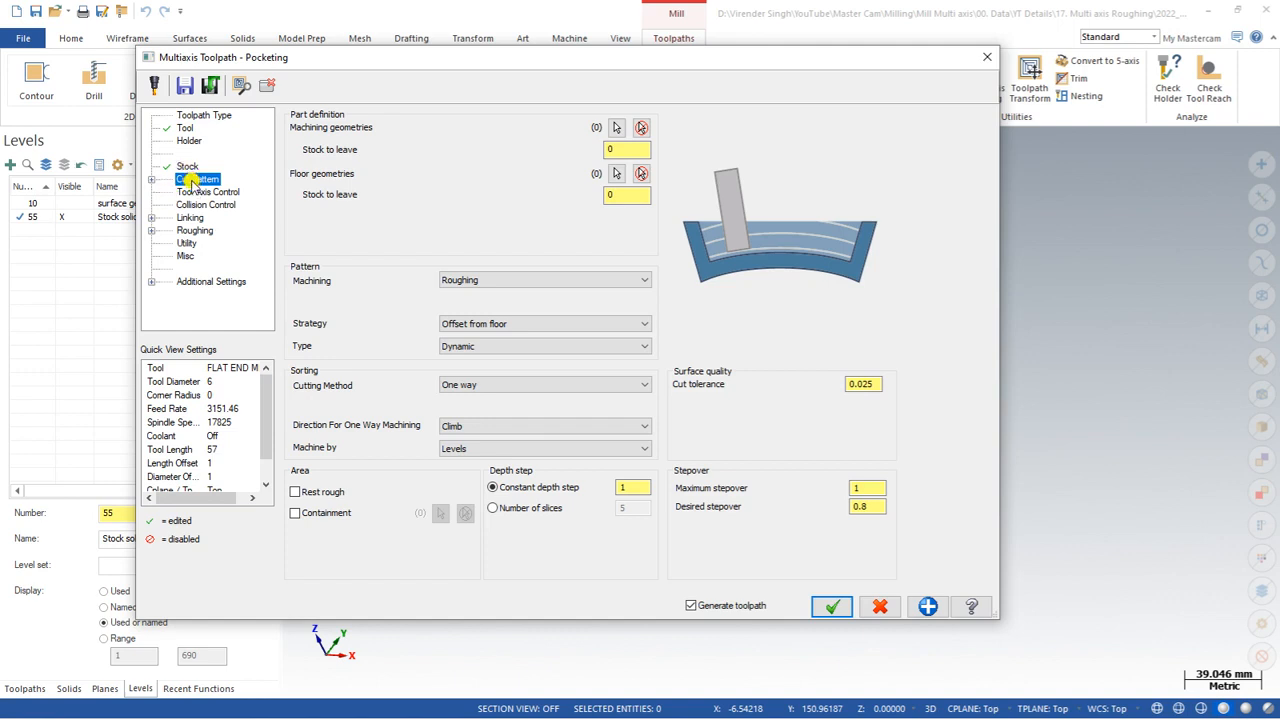
pyautogui.click(620, 128)
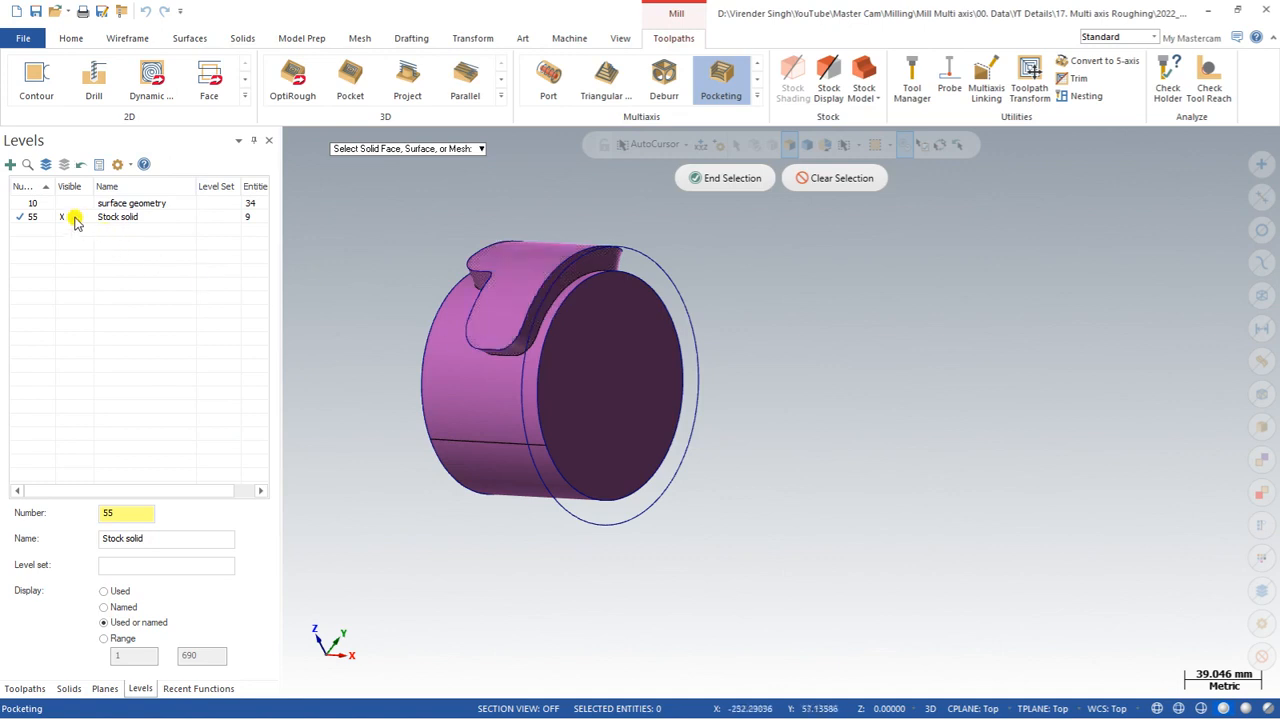
pyautogui.click(25, 203)
pyautogui.click(62, 217)
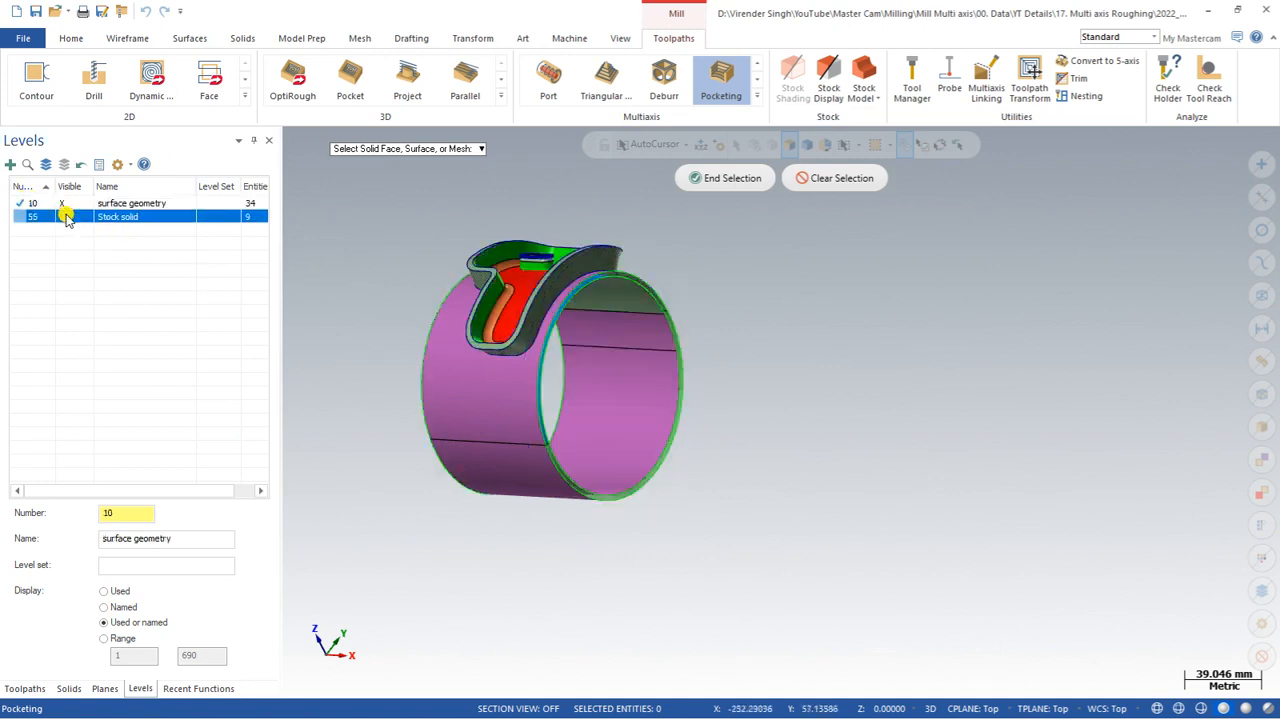
# Step: Select the six pocket wall and floor faces as the machining geometries and end the selection
pyautogui.moveTo(483, 315); pyautogui.dragTo(517, 206, button='middle')
pyautogui.scroll(4, 506, 251)
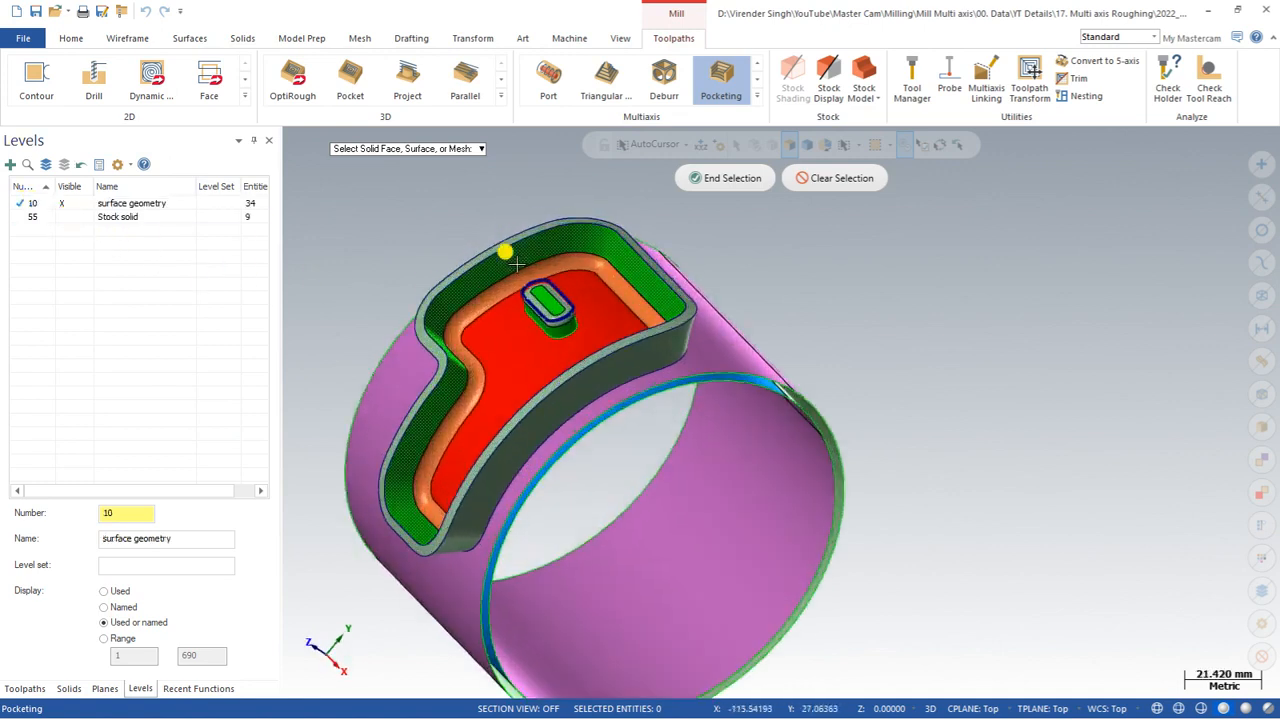
pyautogui.scroll(5, 515, 275)
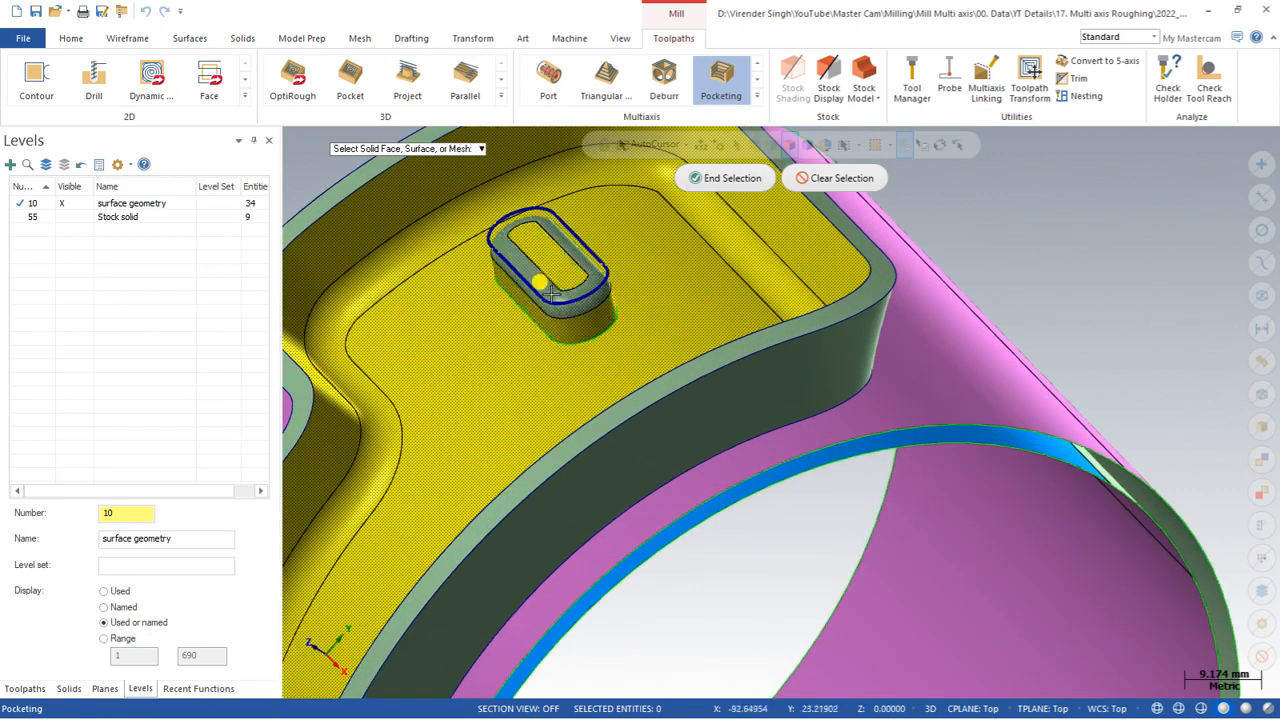
pyautogui.scroll(-2, 558, 290)
pyautogui.scroll(-2, 560, 285)
pyautogui.moveTo(560, 285)
pyautogui.mouseDown(button='middle')
pyautogui.moveTo(651, 263)
pyautogui.moveTo(566, 272)
pyautogui.mouseUp(button='middle')
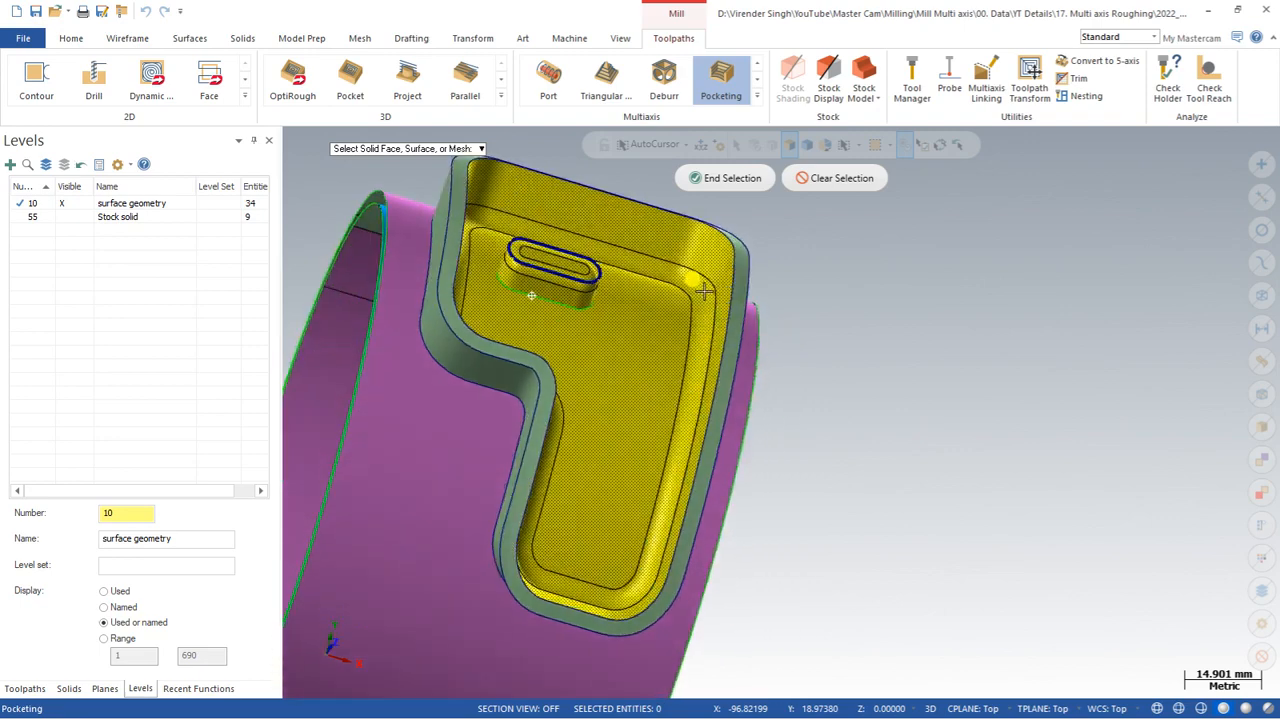
pyautogui.scroll(2, 566, 272)
pyautogui.scroll(4, 566, 272)
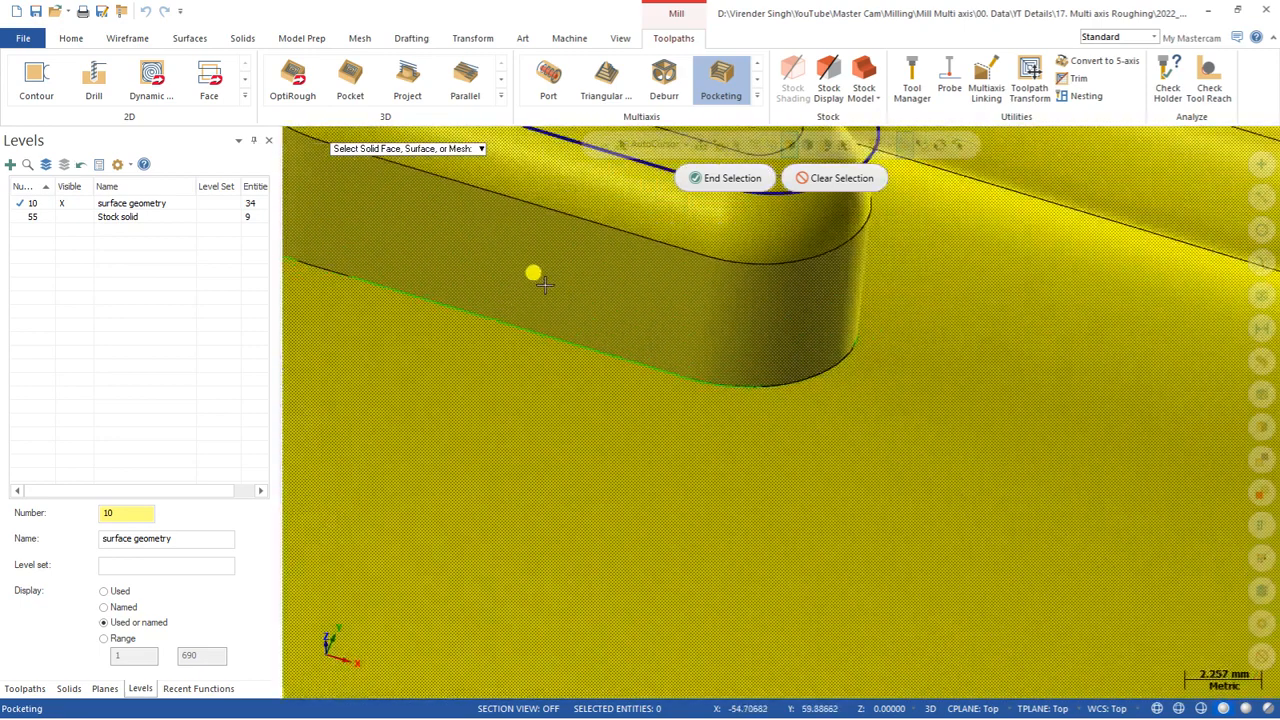
pyautogui.scroll(-2, 566, 274)
pyautogui.scroll(-4, 566, 274)
pyautogui.moveTo(584, 270); pyautogui.dragTo(803, 197, button='middle')
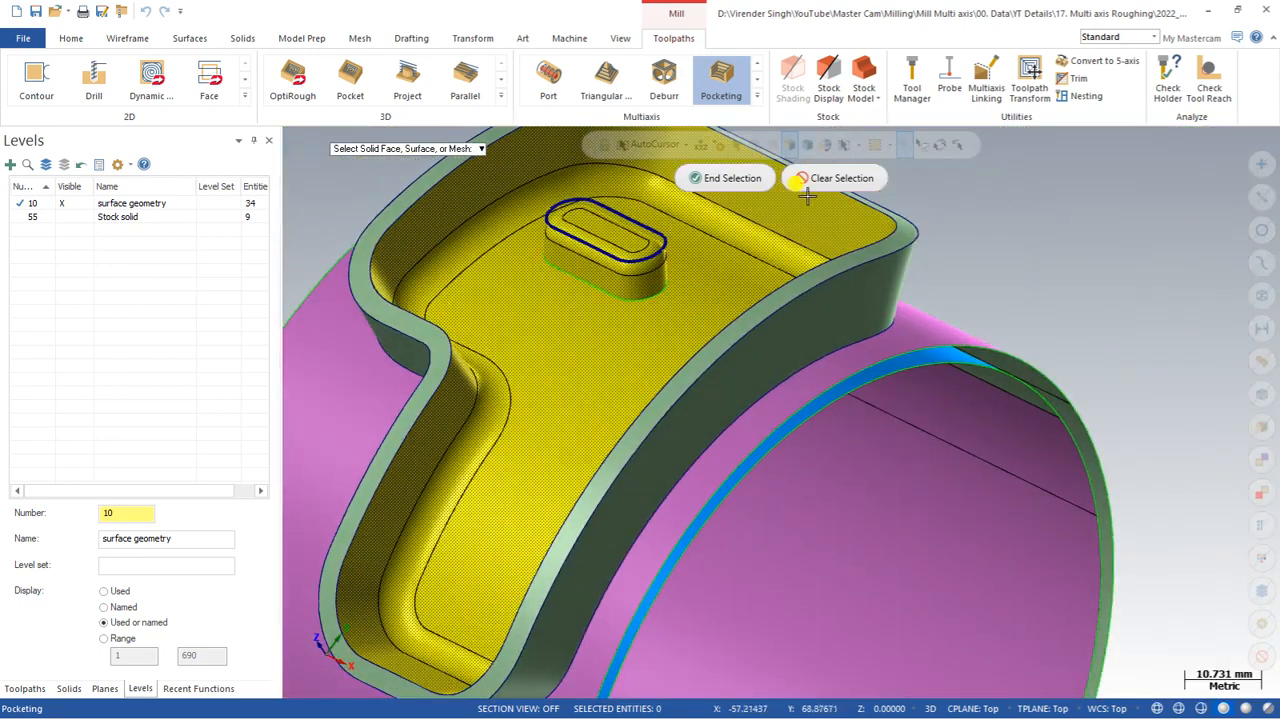
pyautogui.click(727, 178)
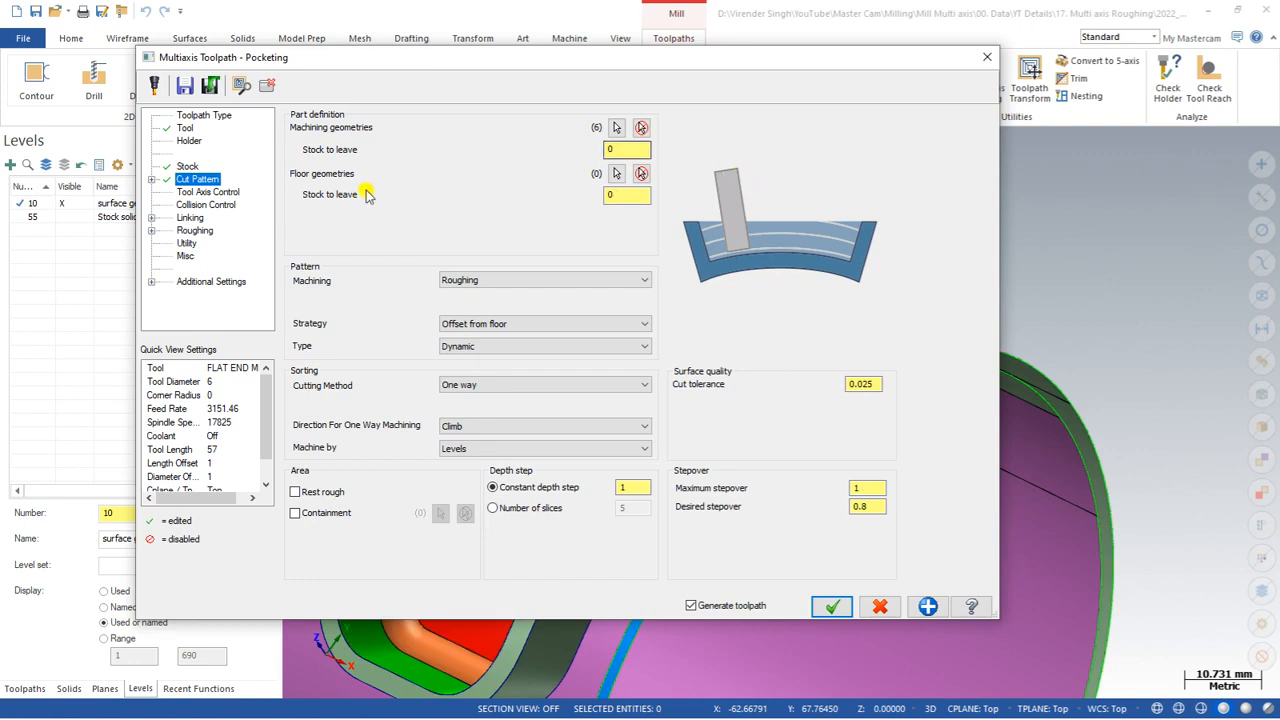
# Step: Select the pocket's false-floor face as the single floor geometry
pyautogui.click(626, 195)
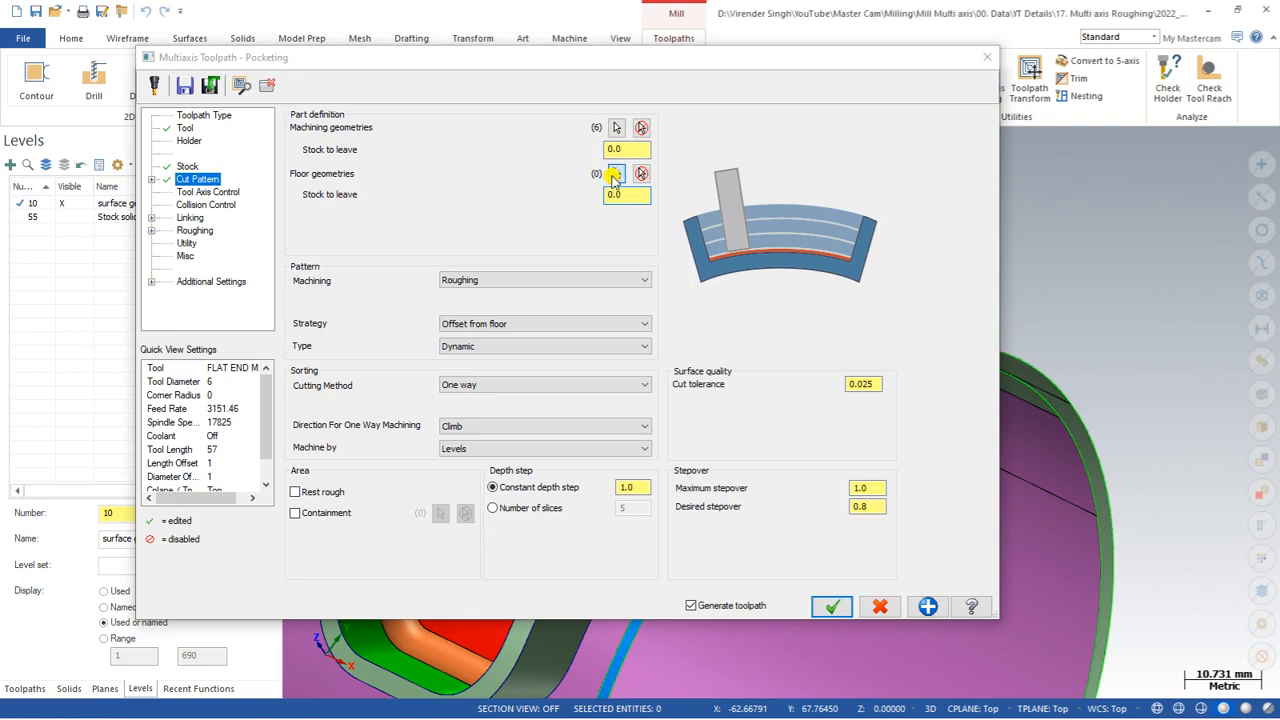
pyautogui.click(617, 173)
pyautogui.click(722, 178)
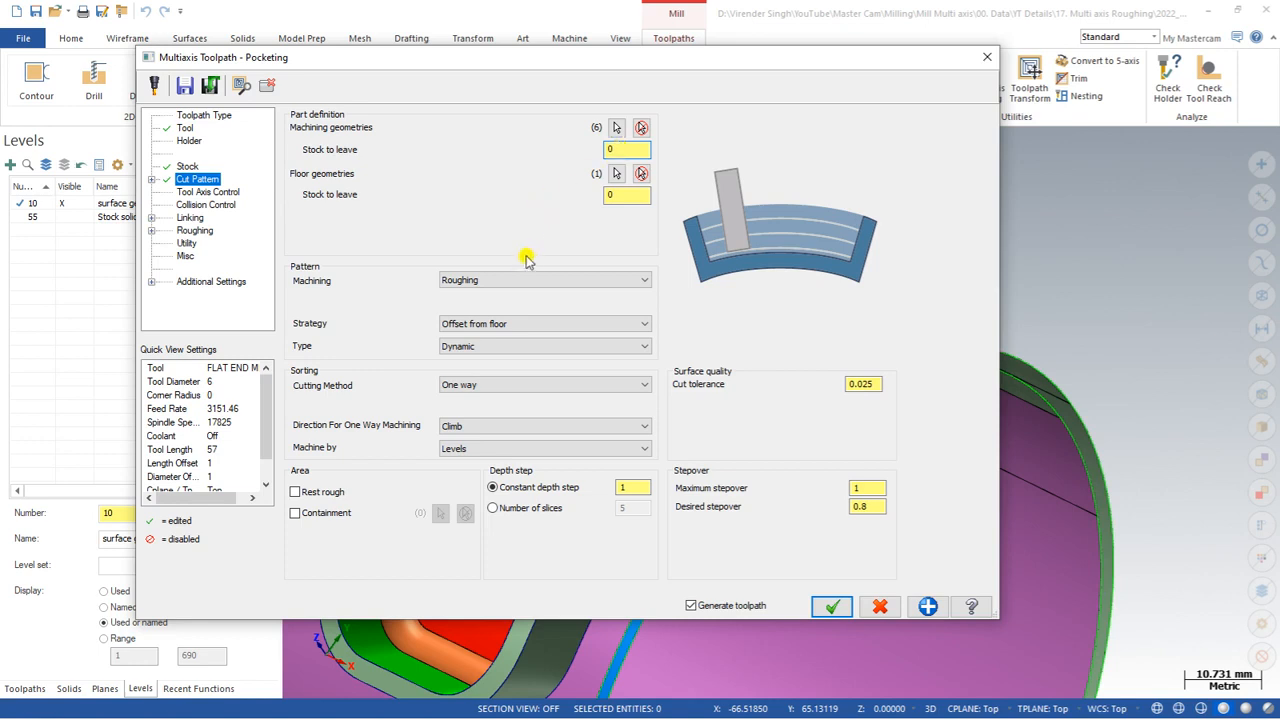
# Step: Review the Machining, Strategy and Type options, keeping Roughing, Offset from floor and Dynamic
pyautogui.click(503, 285)
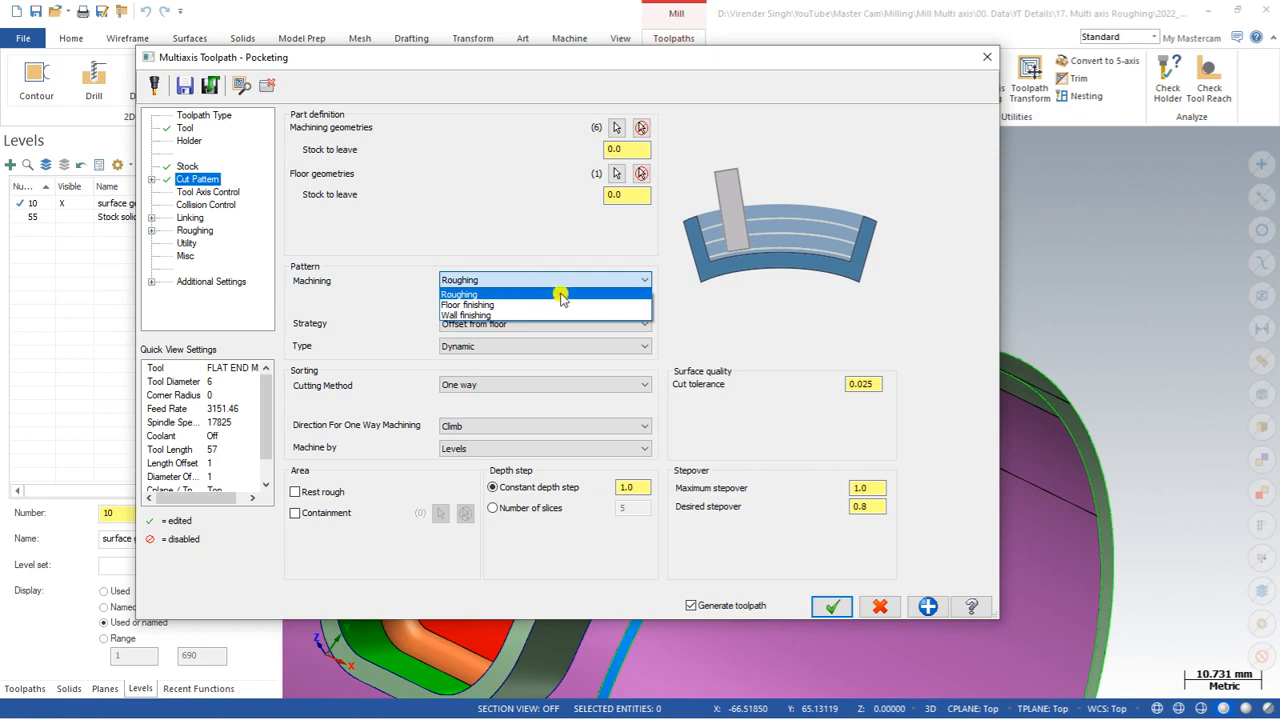
pyautogui.click(503, 295)
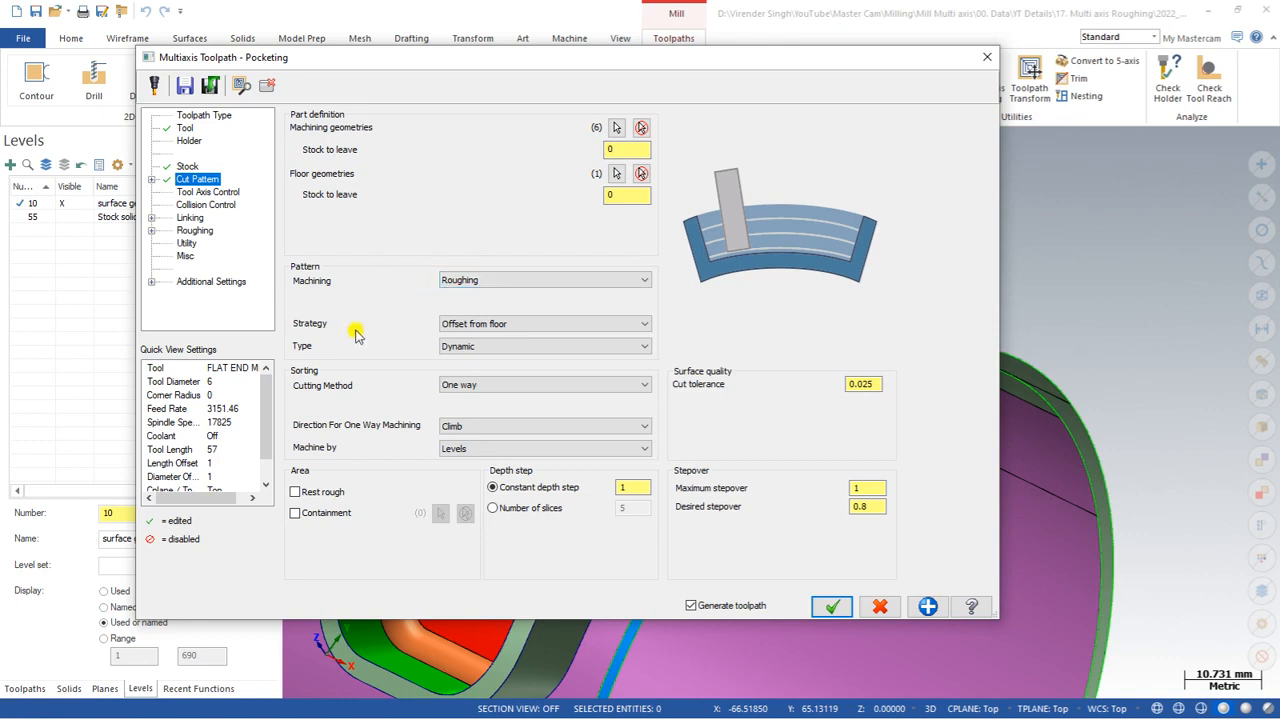
pyautogui.click(502, 324)
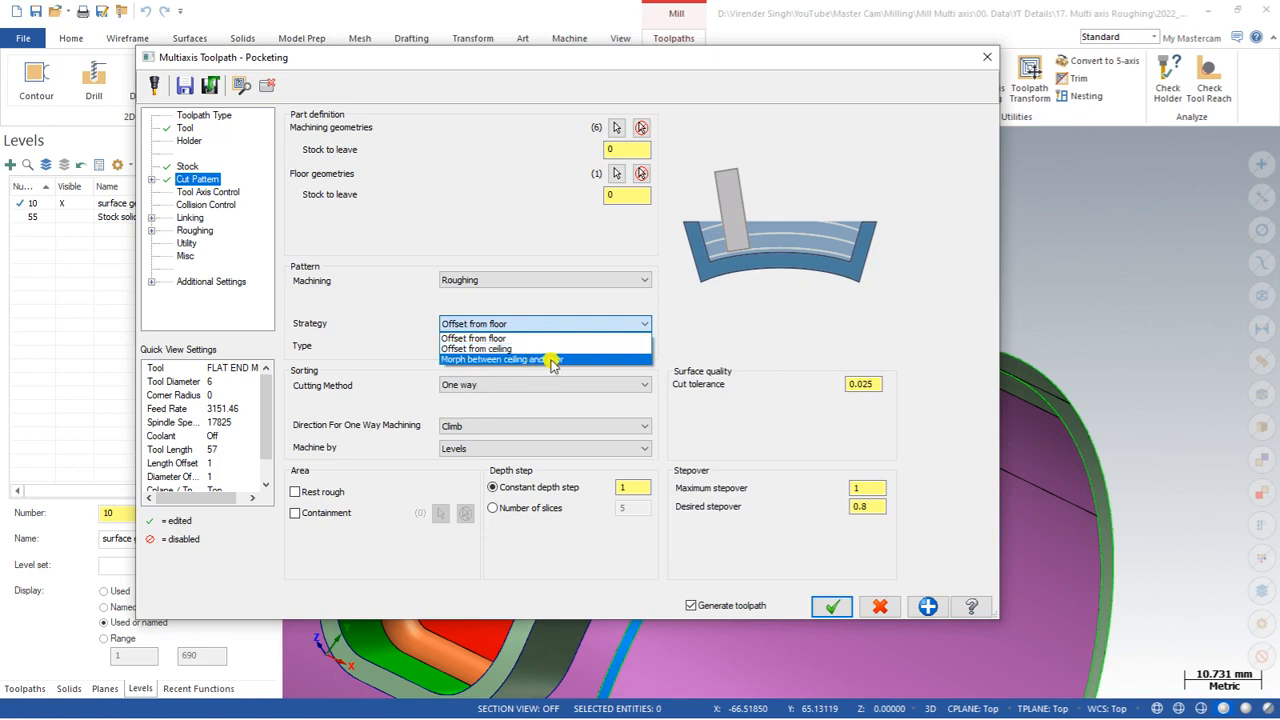
pyautogui.click(538, 330)
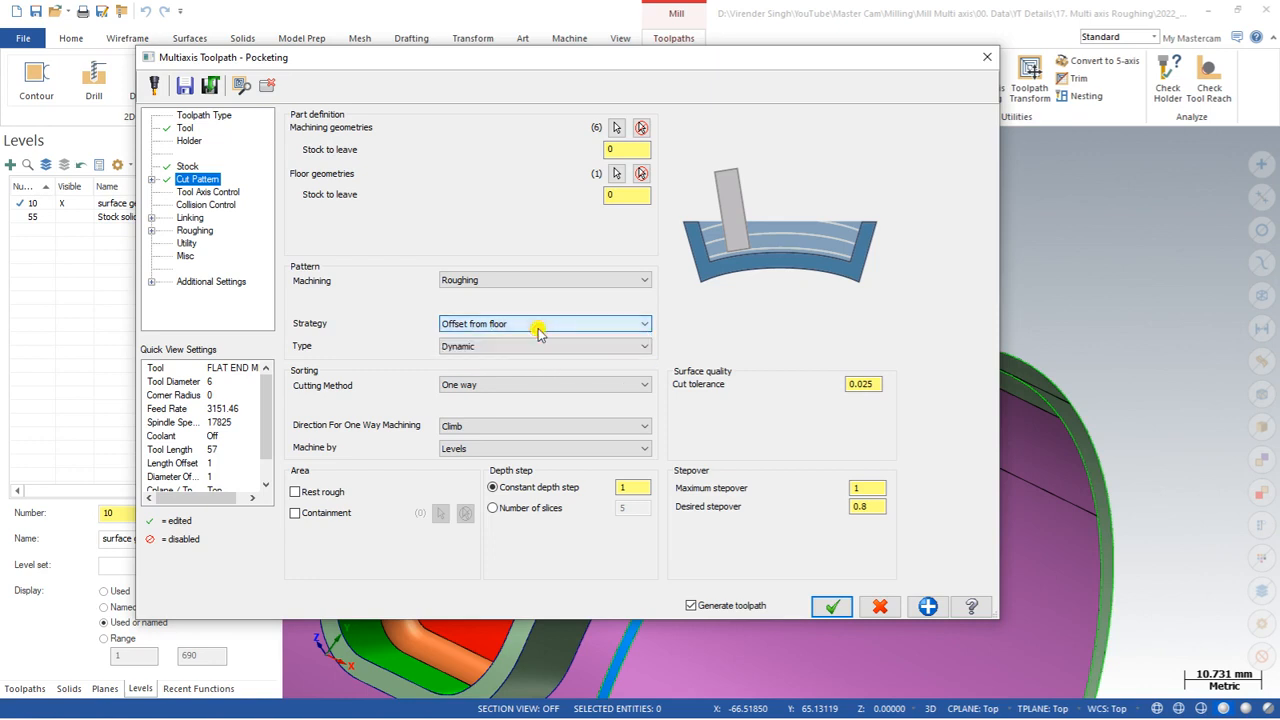
pyautogui.click(538, 330)
pyautogui.click(540, 336)
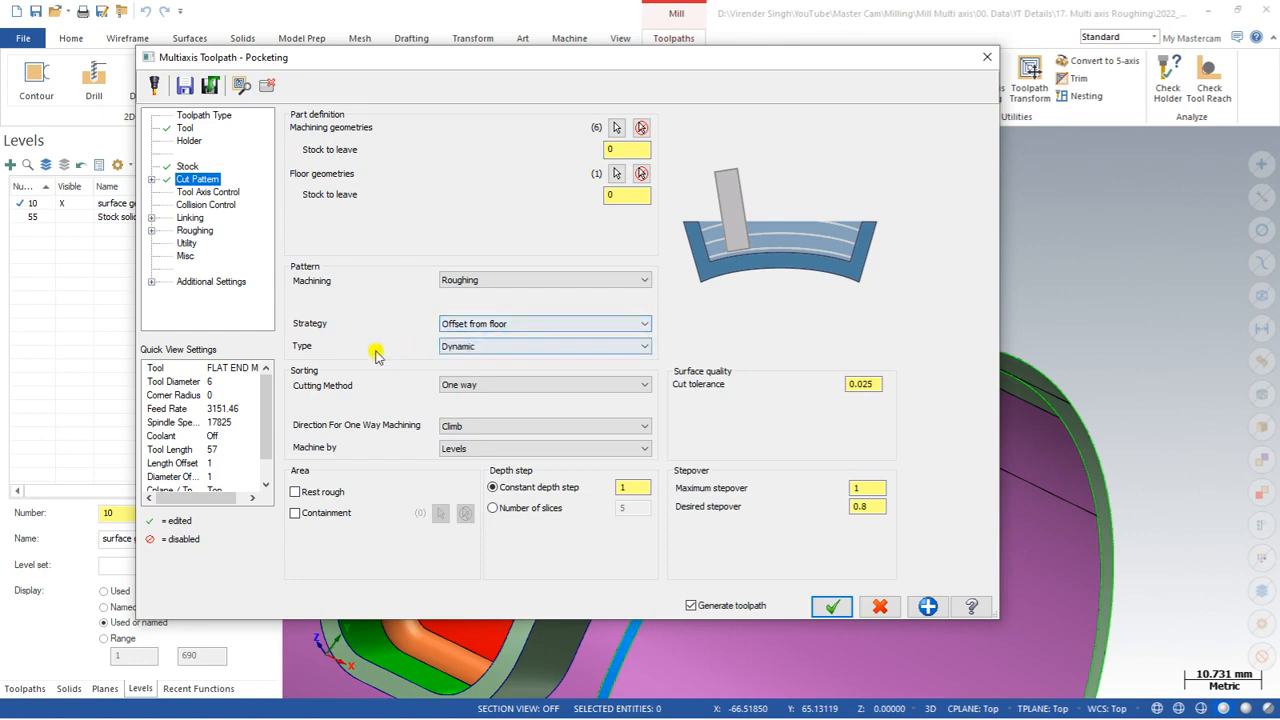
pyautogui.click(500, 350)
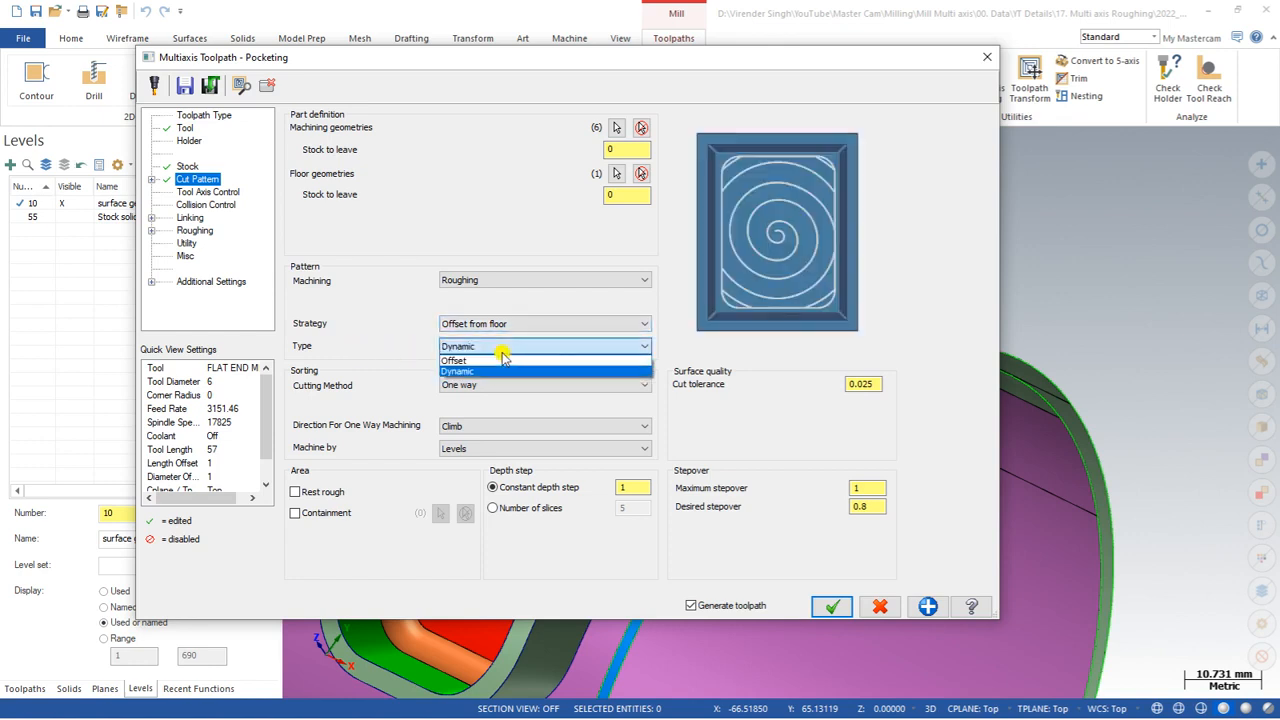
pyautogui.click(503, 348)
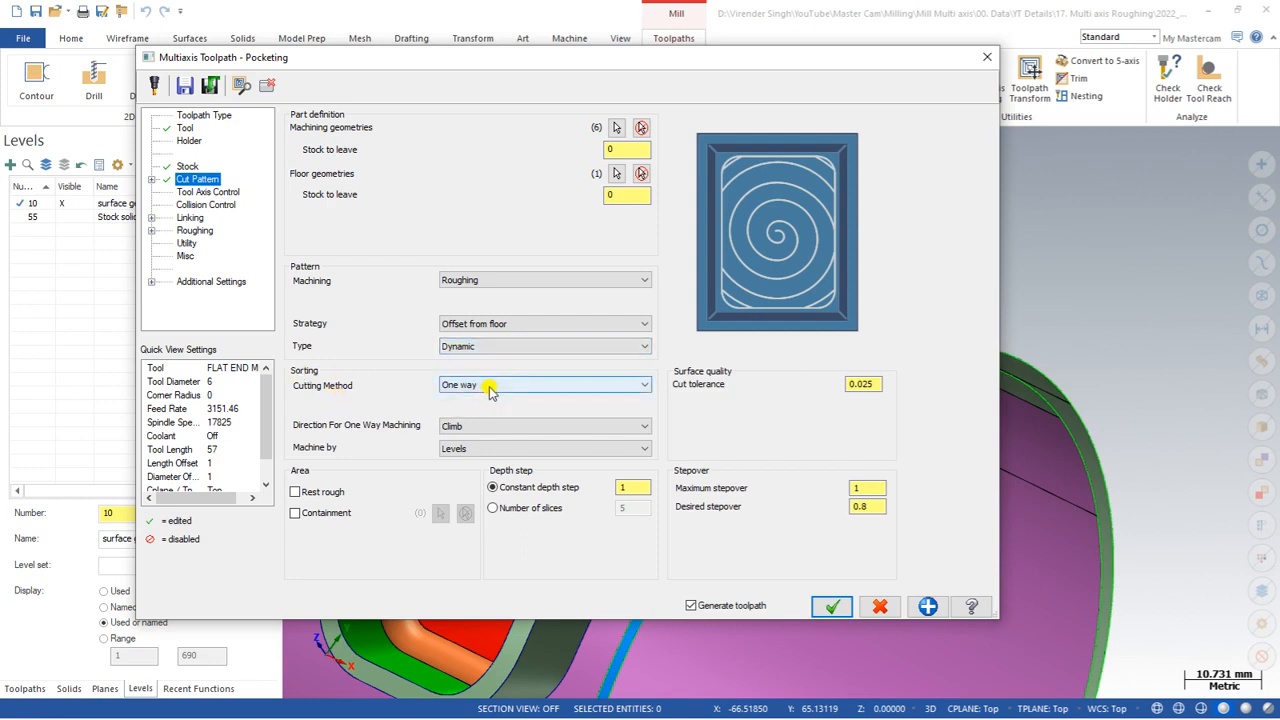
# Step: Review the one-way direction and Machine by options, keeping Climb and Levels
pyautogui.click(475, 428)
pyautogui.click(476, 439)
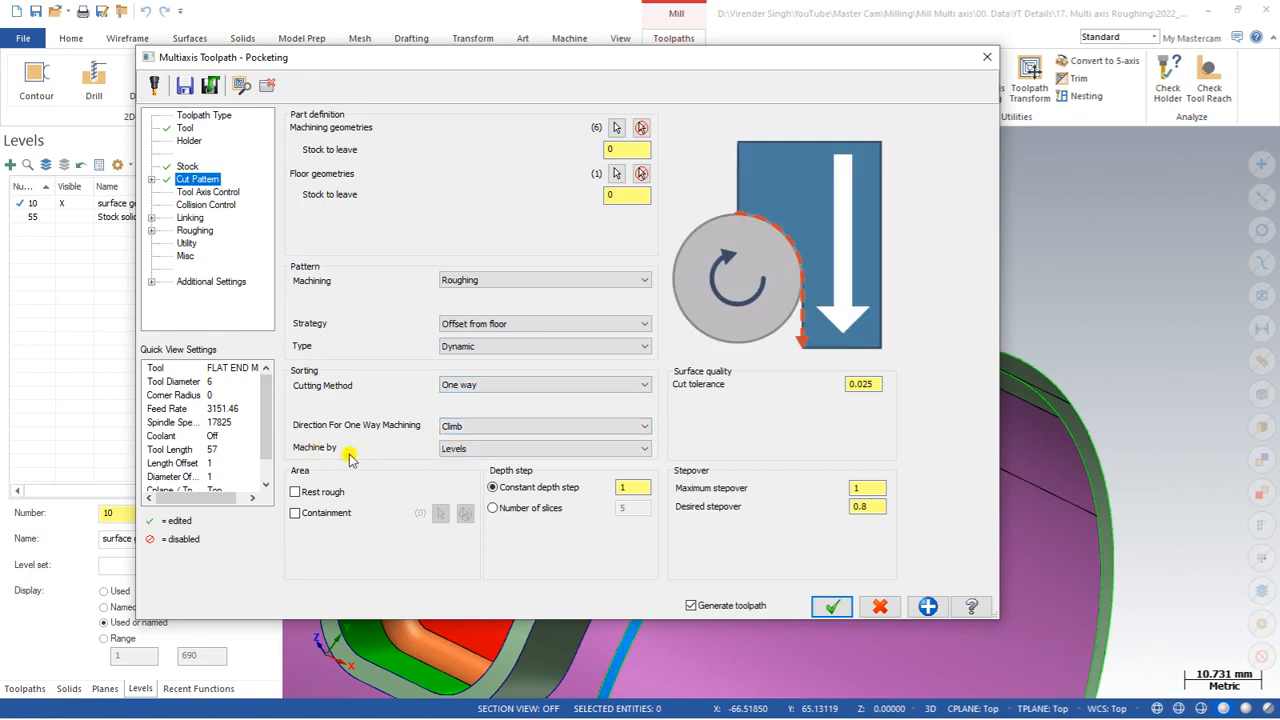
pyautogui.click(489, 450)
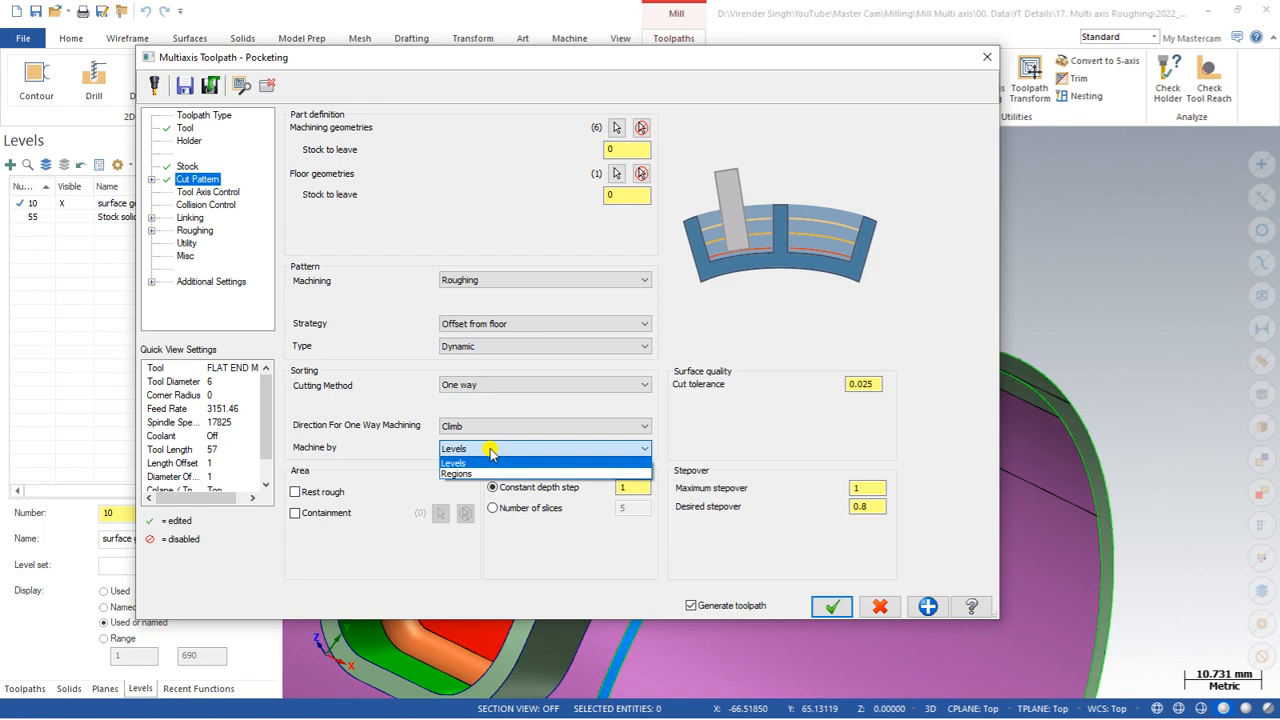
pyautogui.click(485, 460)
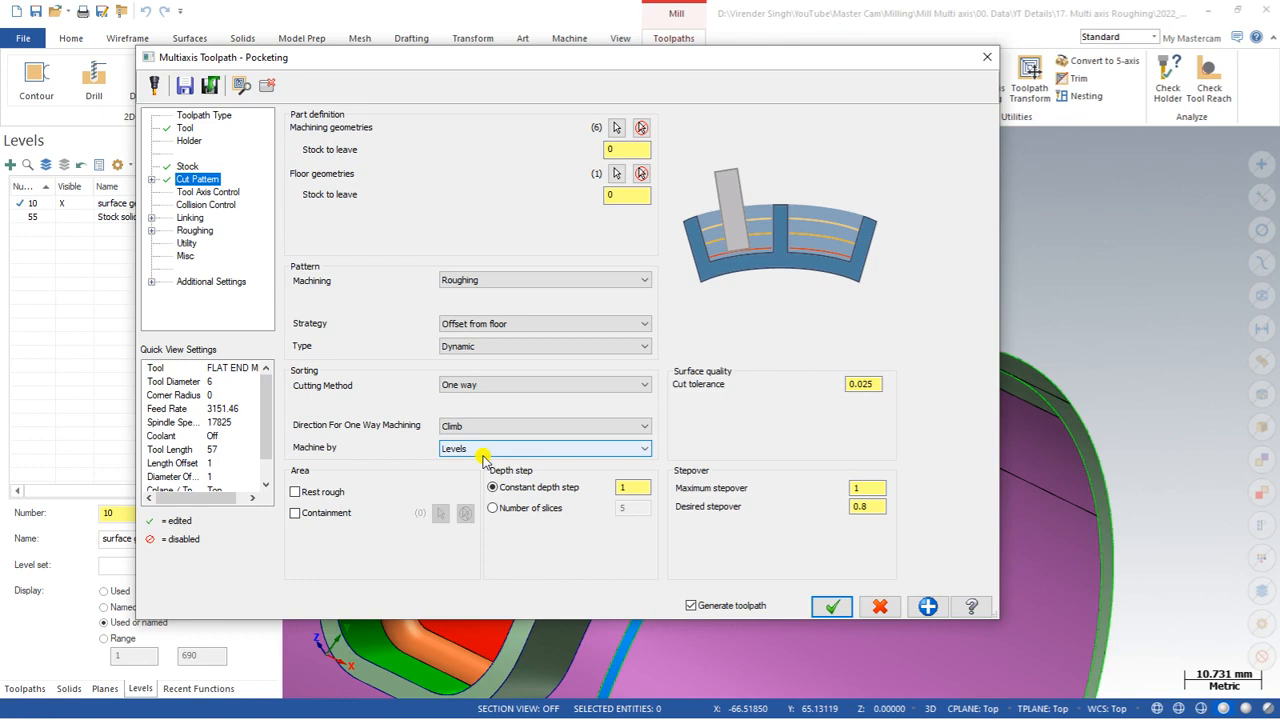
pyautogui.click(484, 457)
pyautogui.click(479, 471)
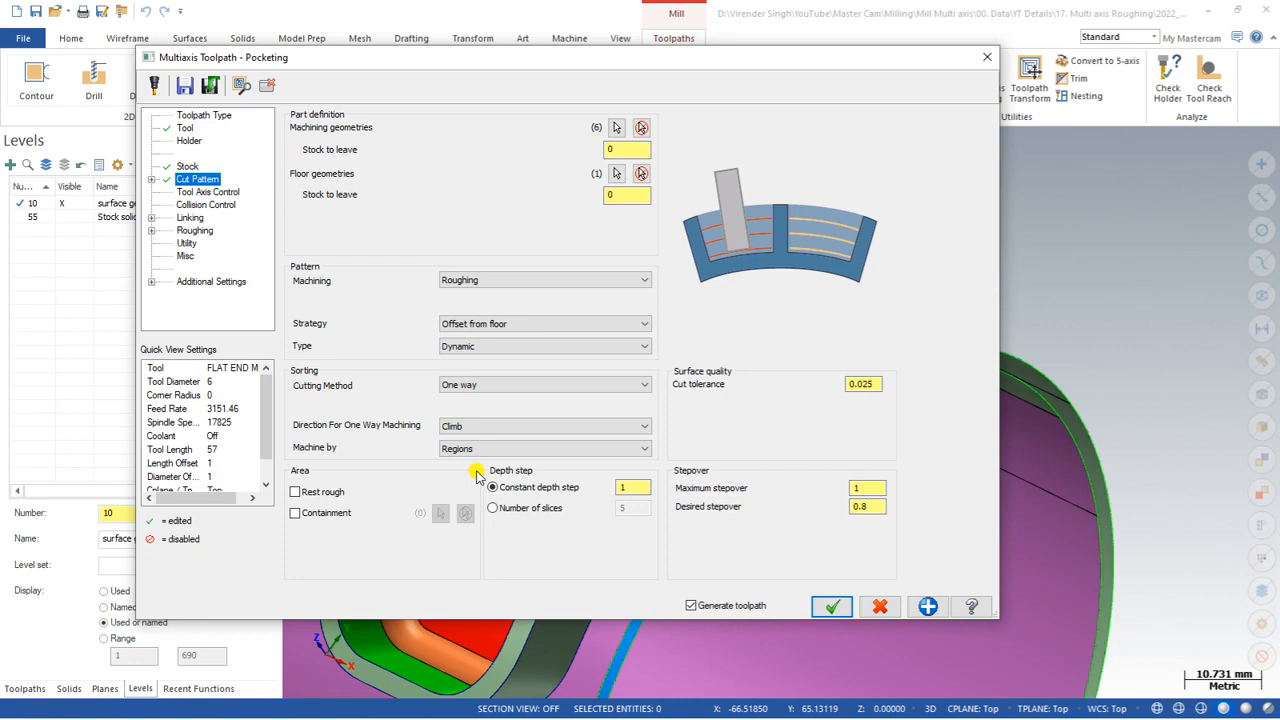
pyautogui.click(479, 452)
pyautogui.click(477, 463)
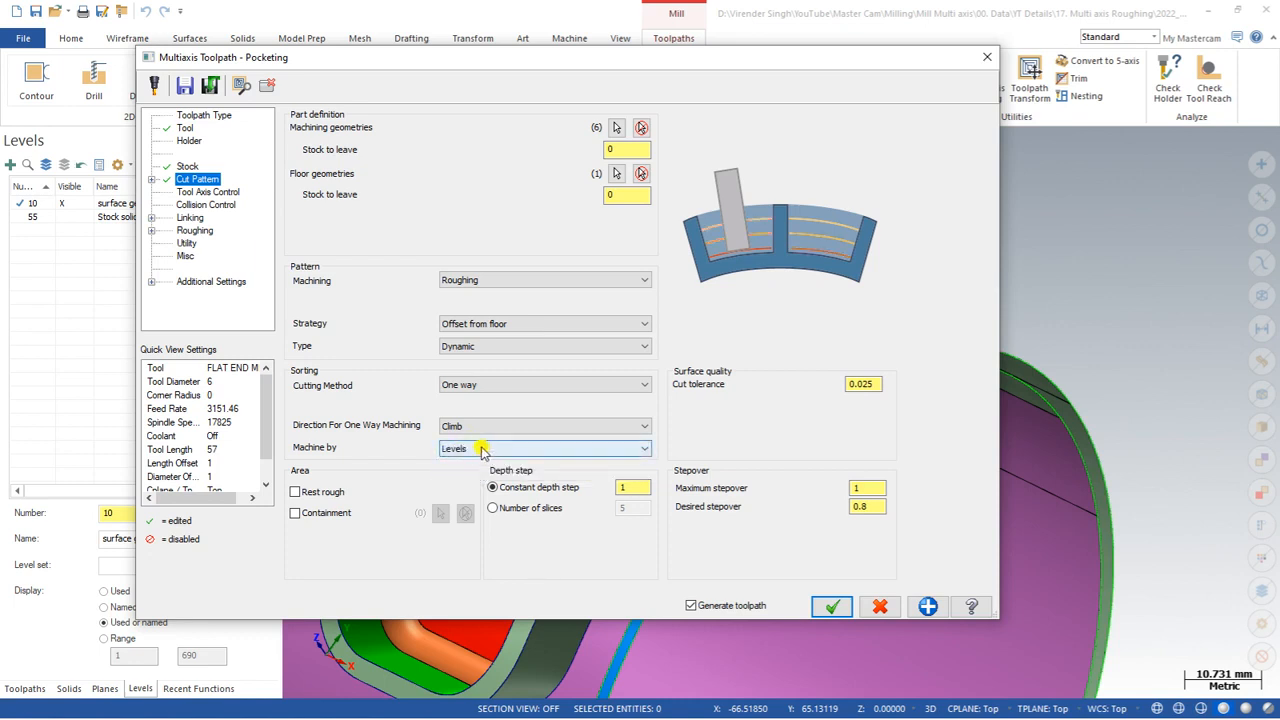
# Step: Toggle the Rest rough and Containment area options on to review them, then clear both again
pyautogui.click(307, 498)
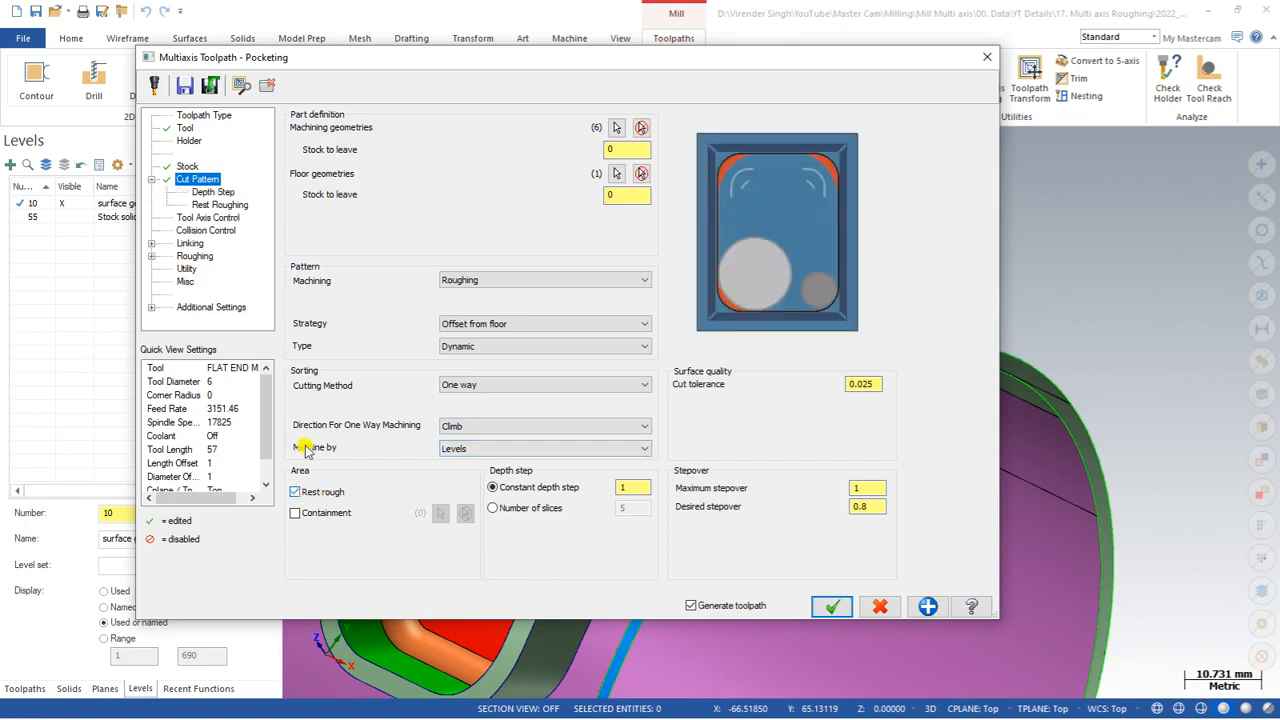
pyautogui.click(237, 205)
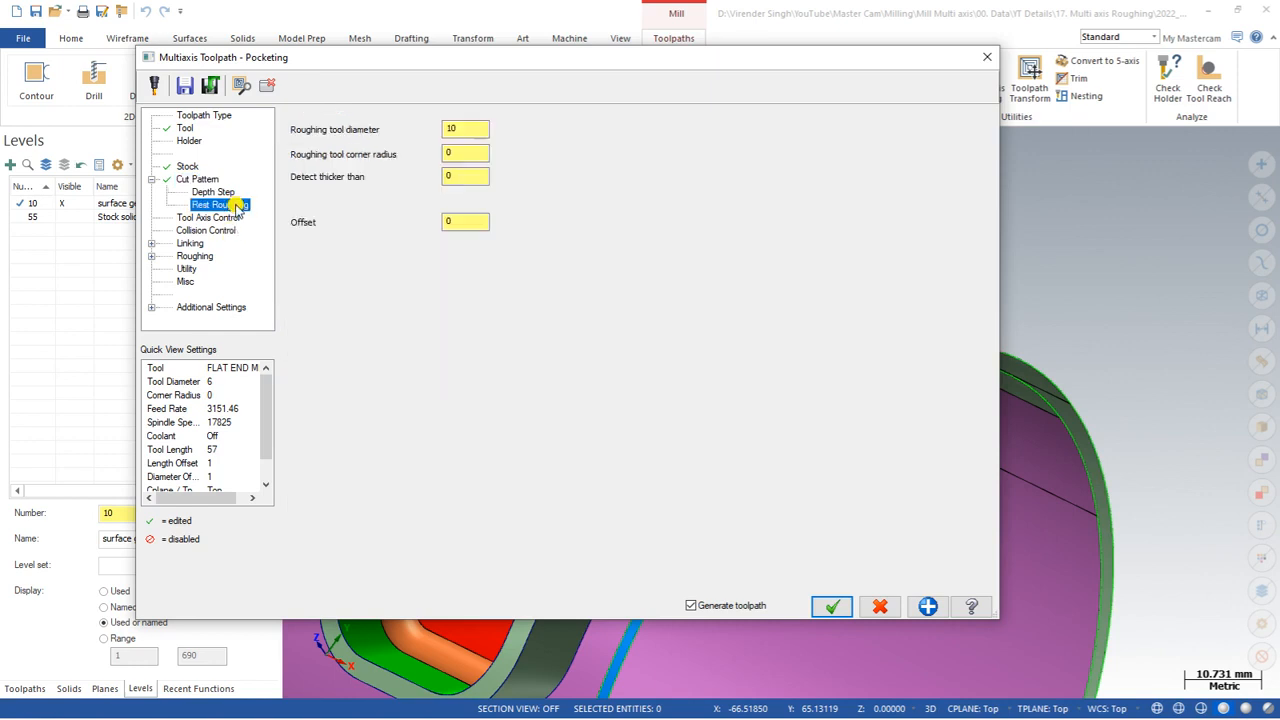
pyautogui.click(450, 126)
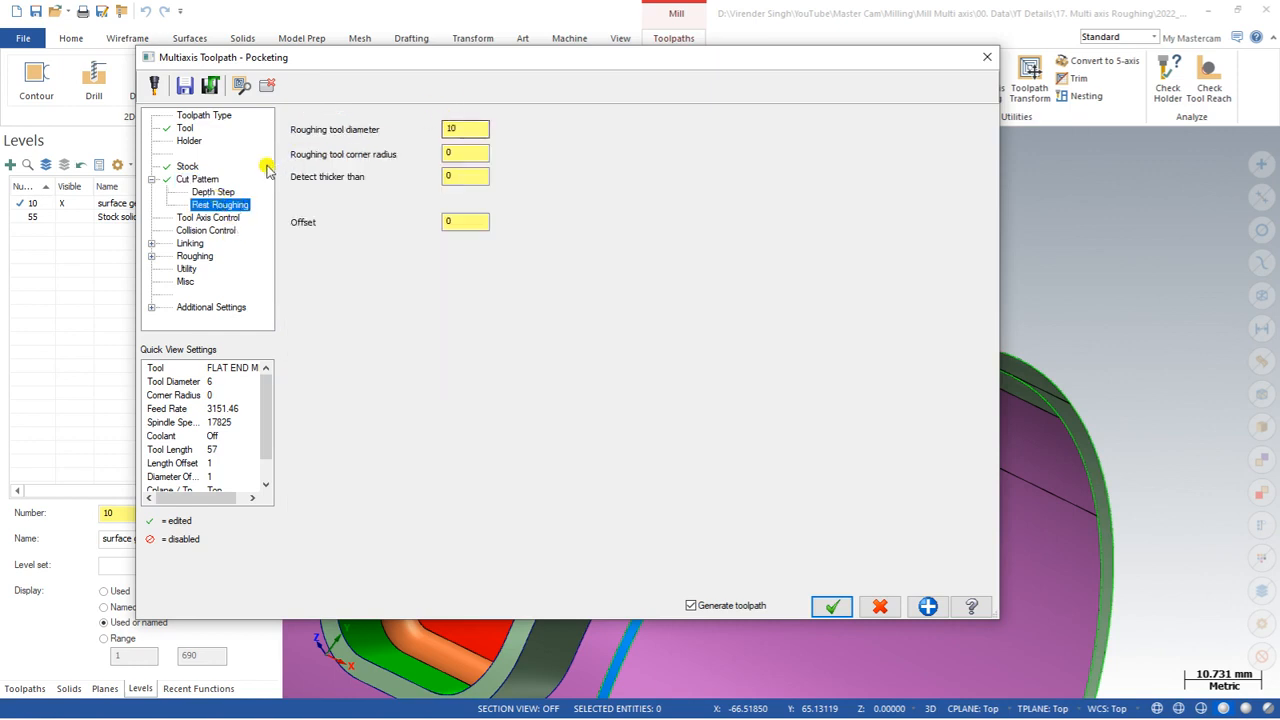
pyautogui.click(198, 179)
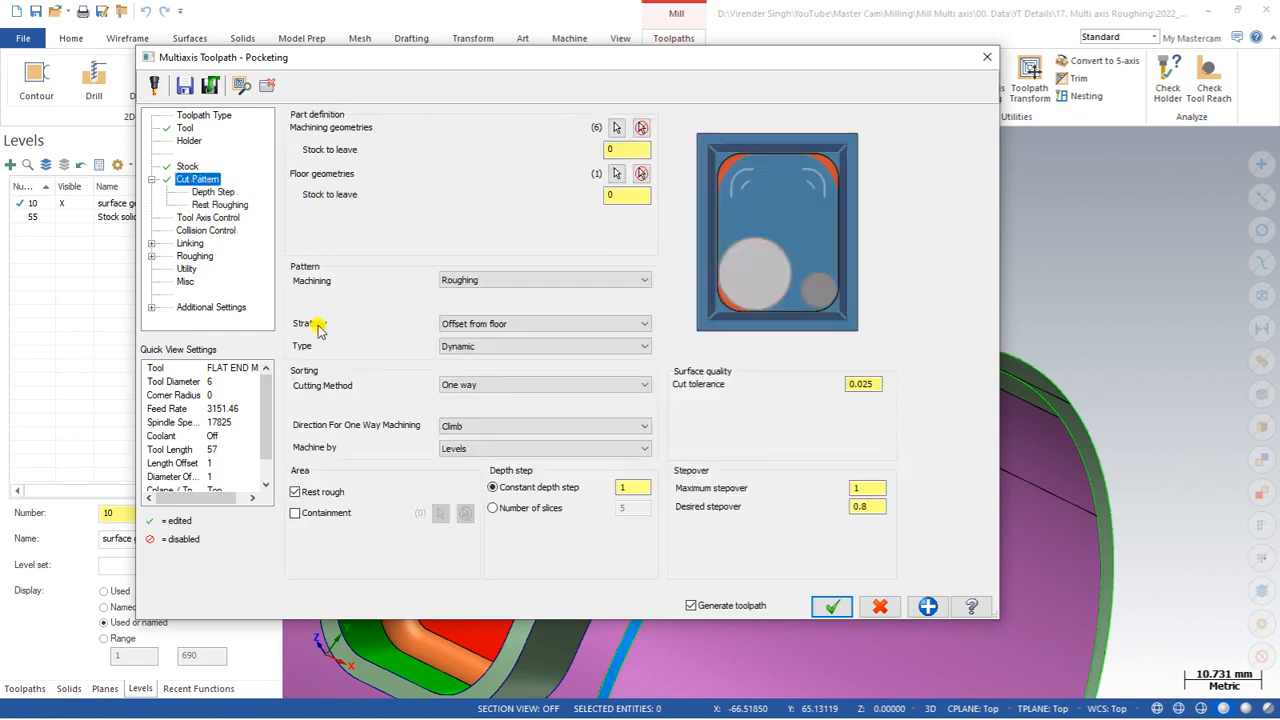
pyautogui.click(307, 499)
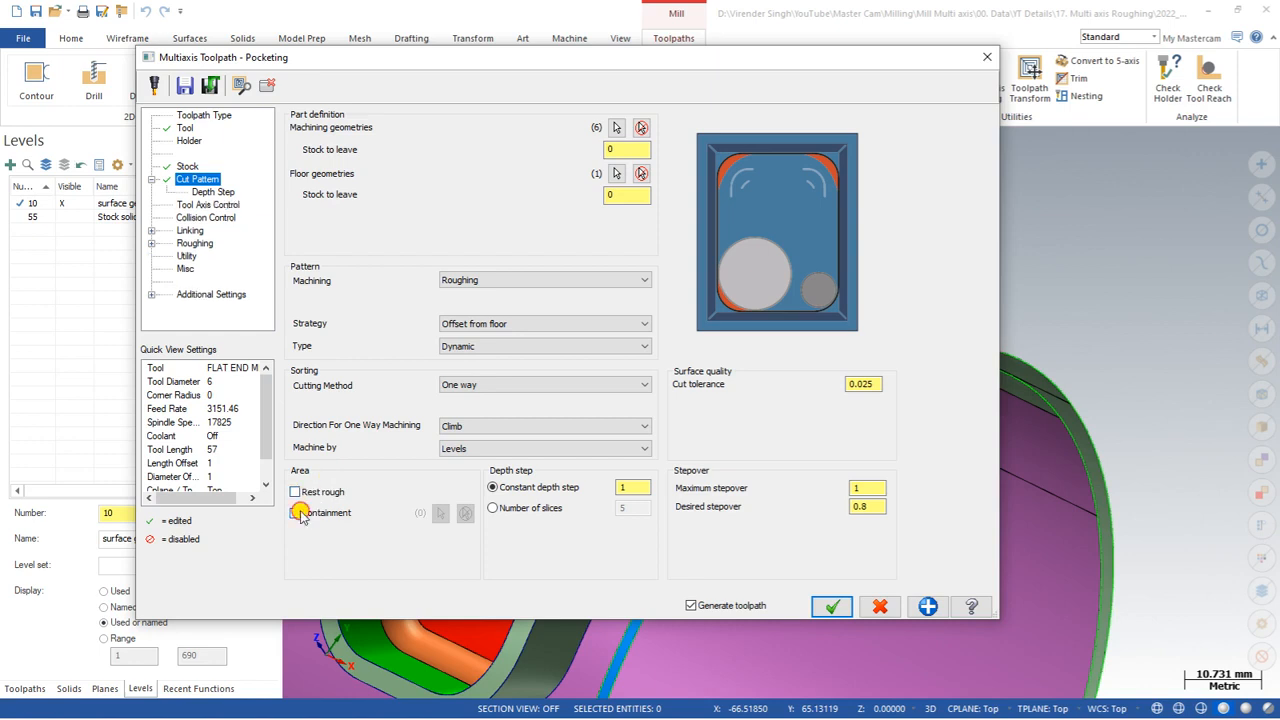
pyautogui.click(296, 513)
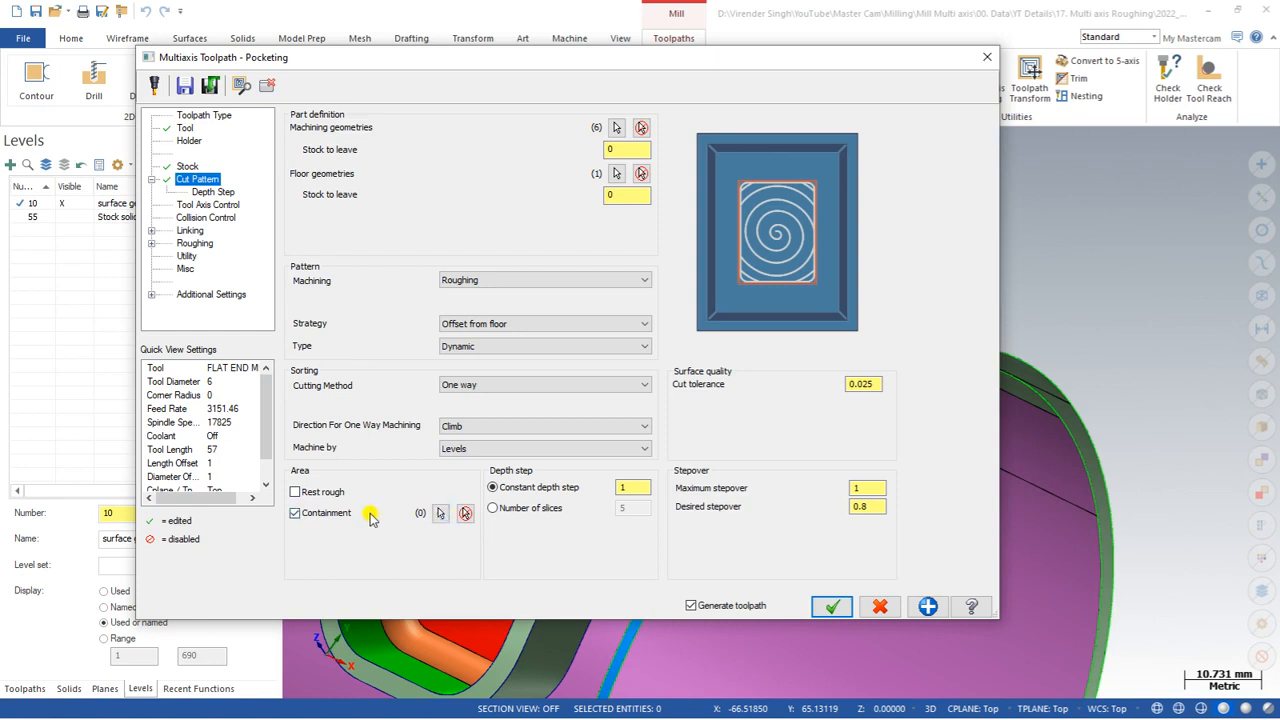
pyautogui.click(327, 518)
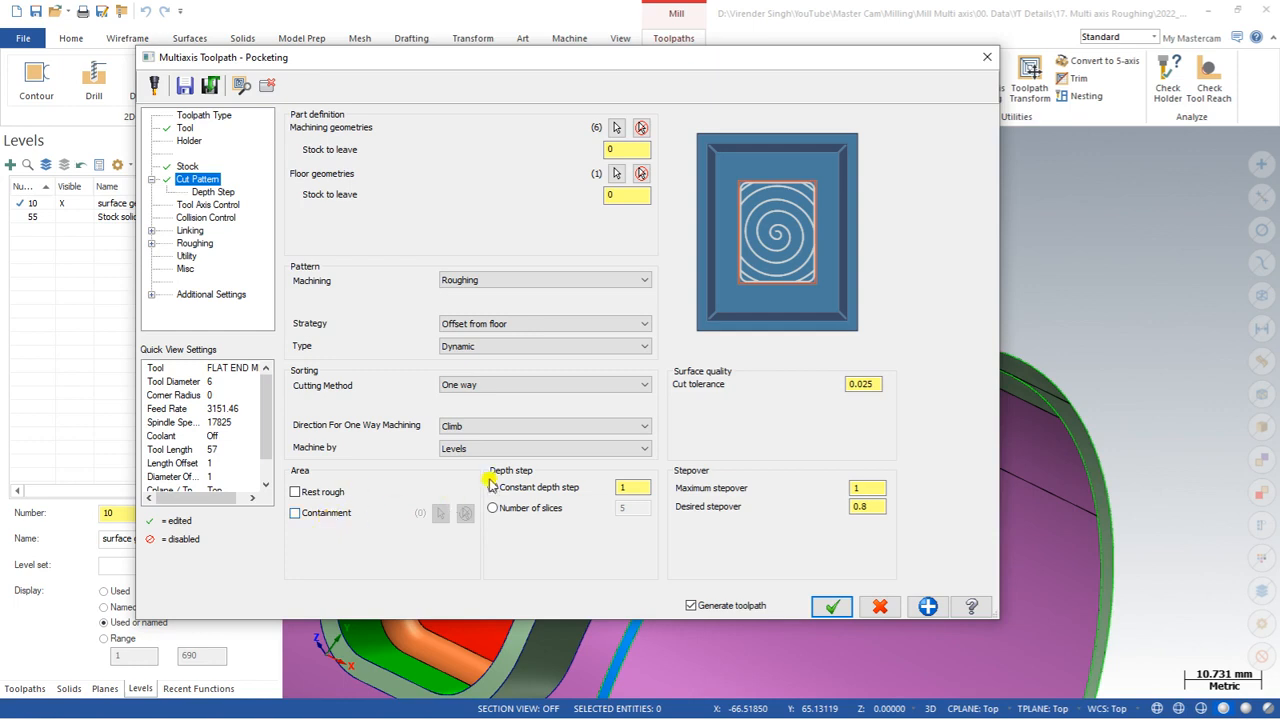
# Step: Set the constant depth step to 4, maximum stepover to 5, desired stepover to 4 and cut tolerance to 0.1
pyautogui.click(624, 488)
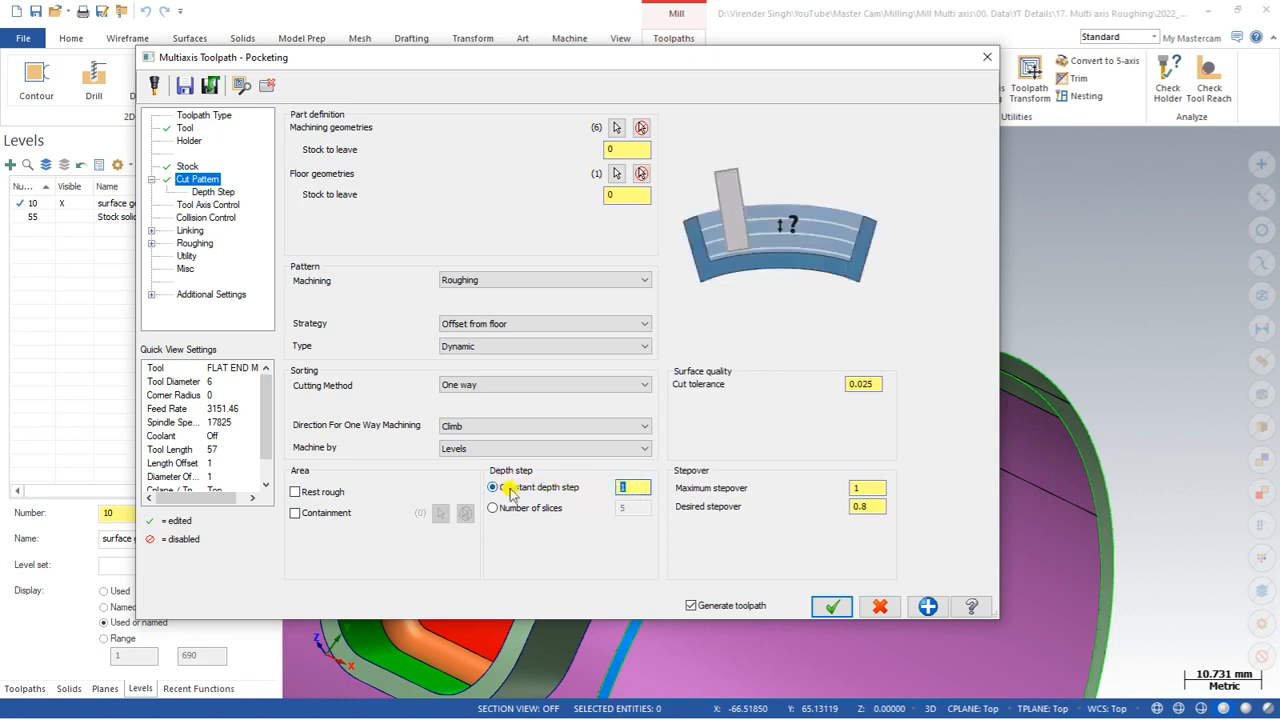
pyautogui.write('5')
pyautogui.click(857, 487)
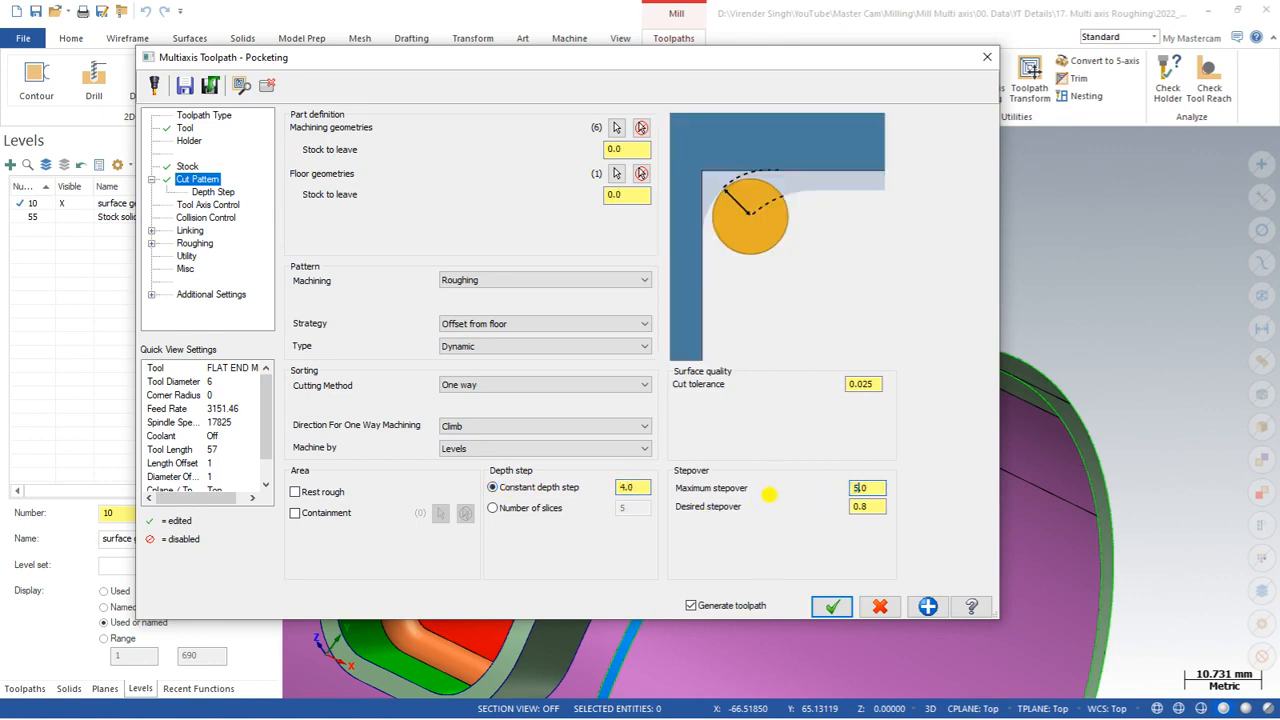
pyautogui.press('Tab')
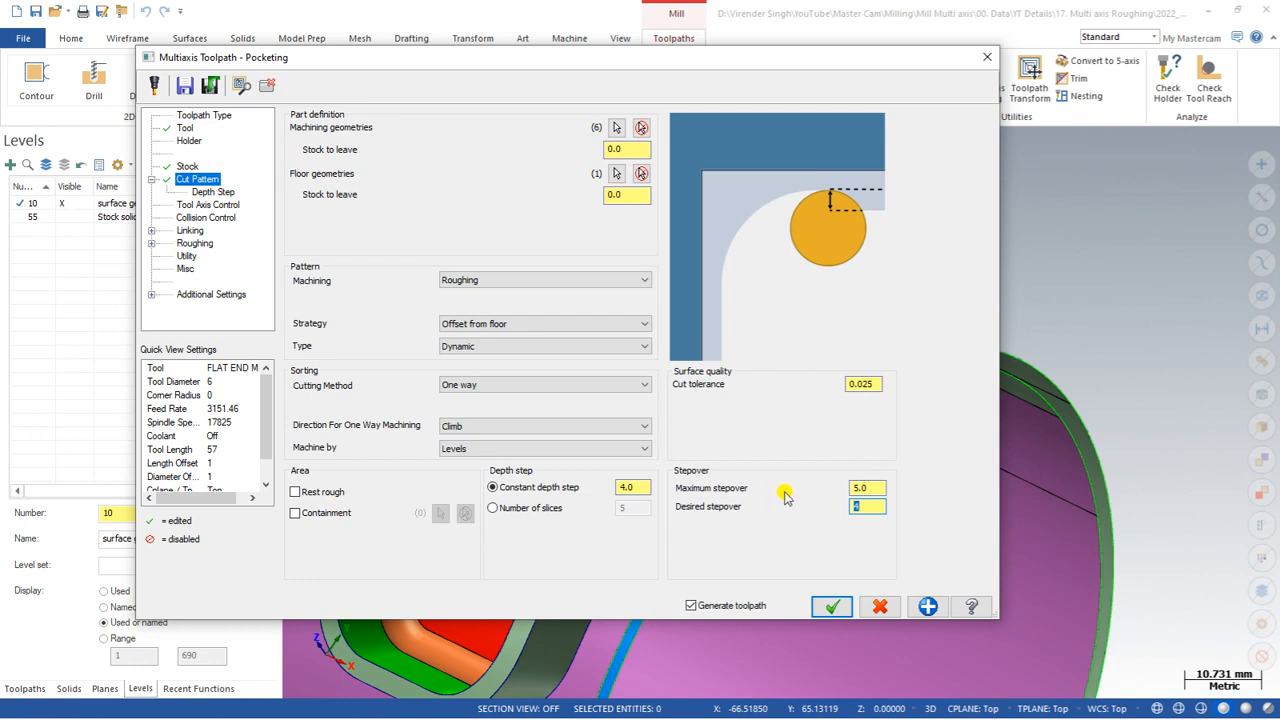
pyautogui.click(641, 487)
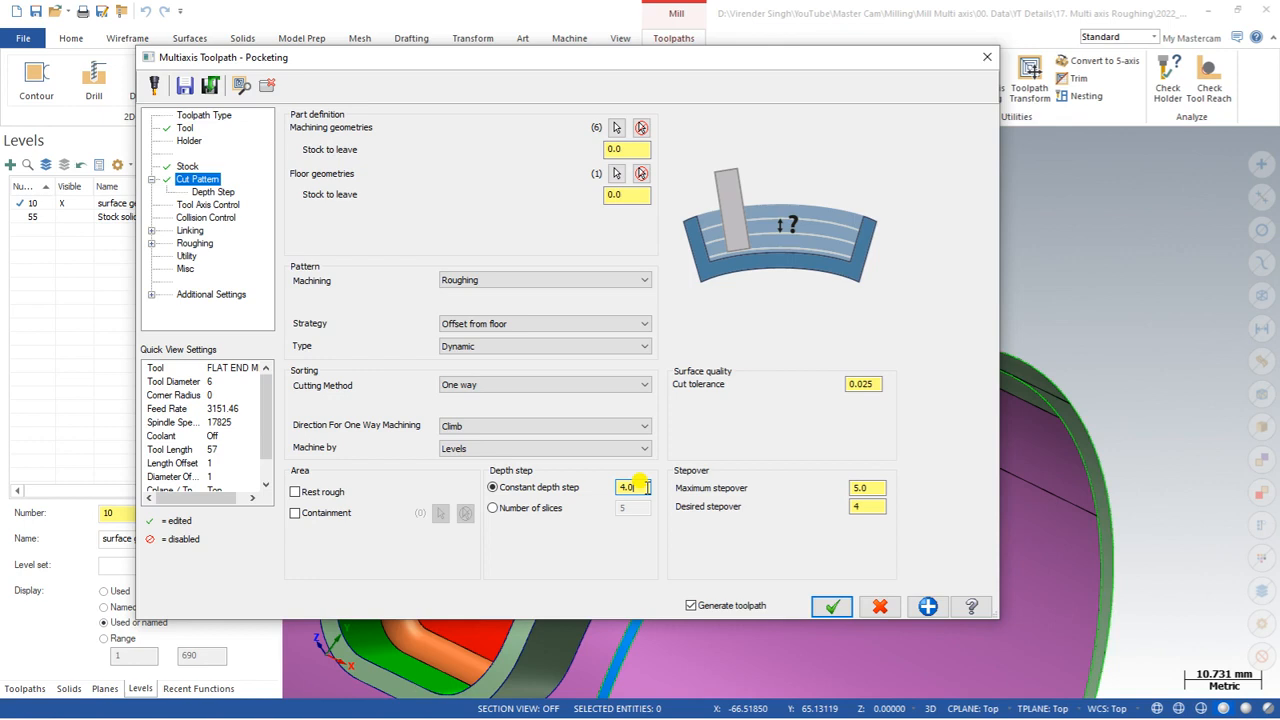
pyautogui.click(880, 383)
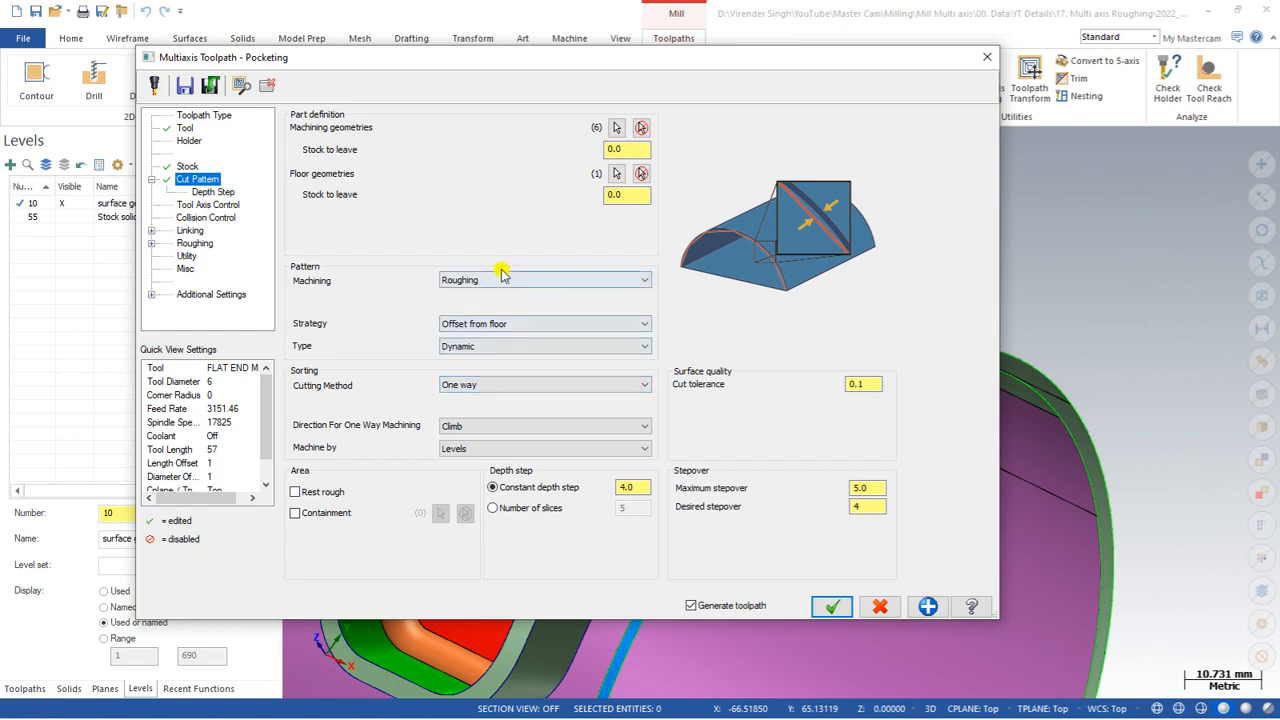
# Step: Review the Depth Step, Tool Axis Control and Collision Control pages, including the holder, shank and shoulder clearances
pyautogui.click(224, 193)
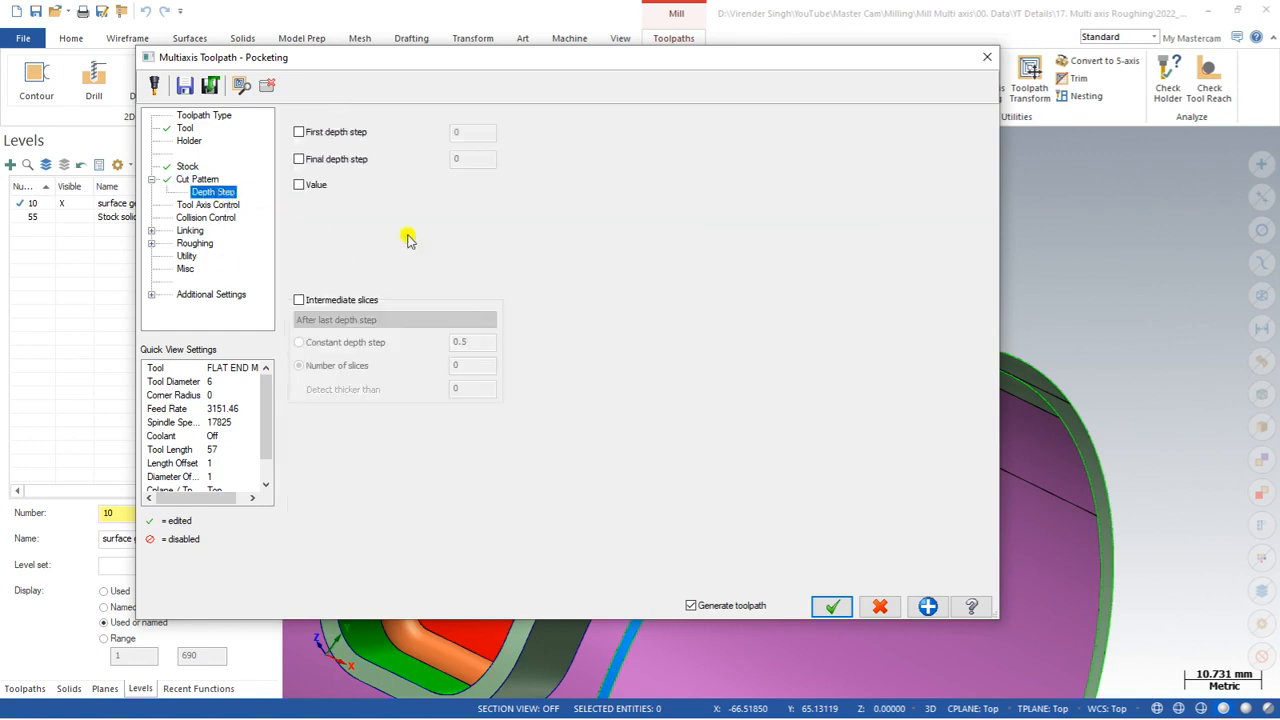
pyautogui.click(215, 205)
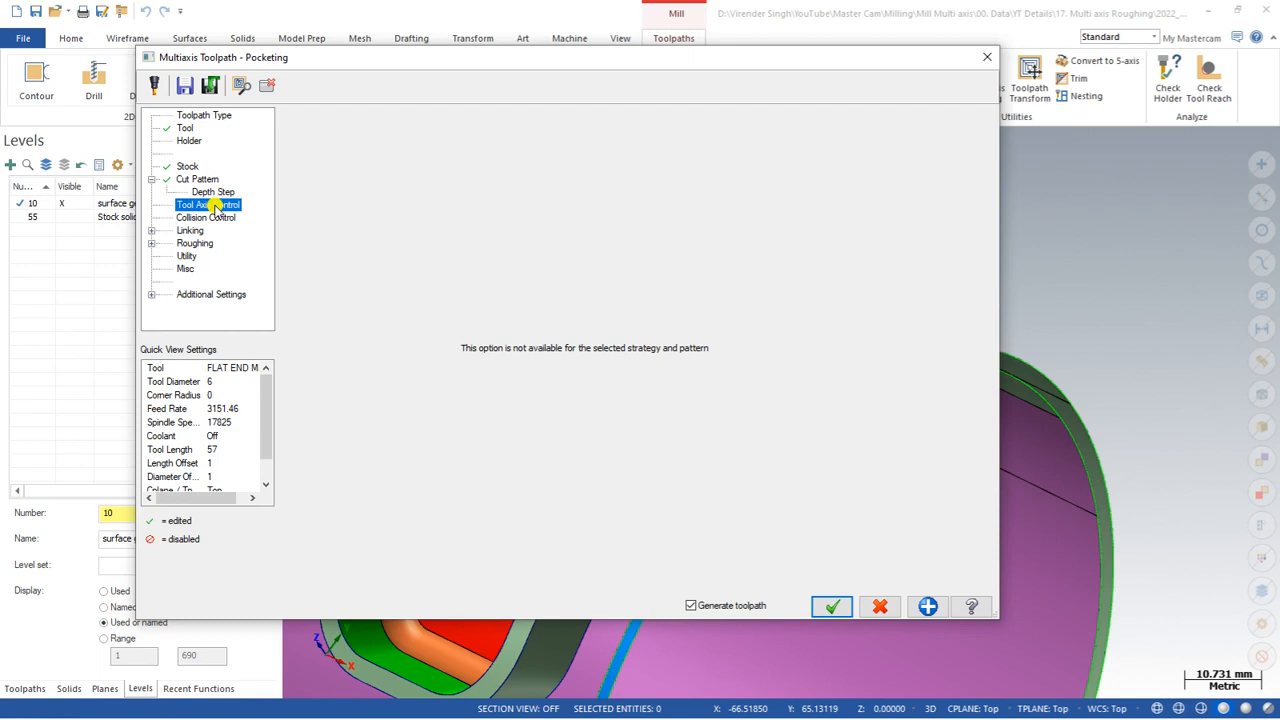
pyautogui.click(208, 218)
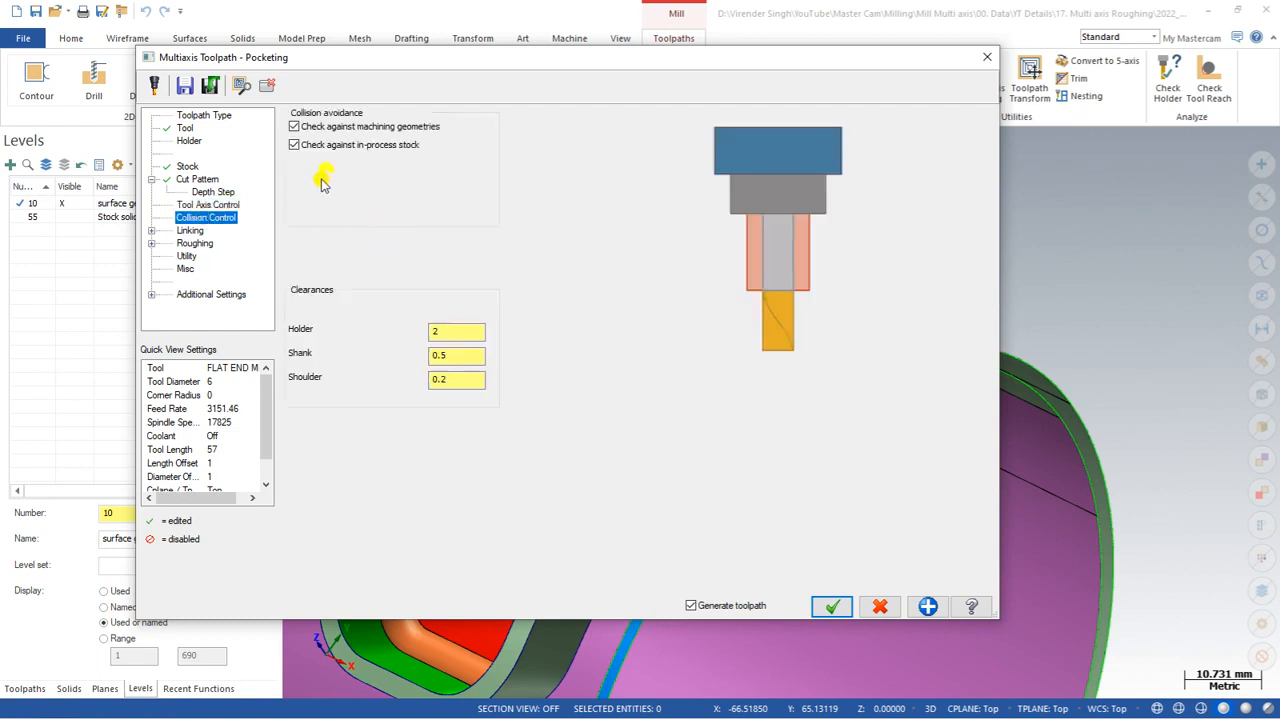
pyautogui.click(446, 331)
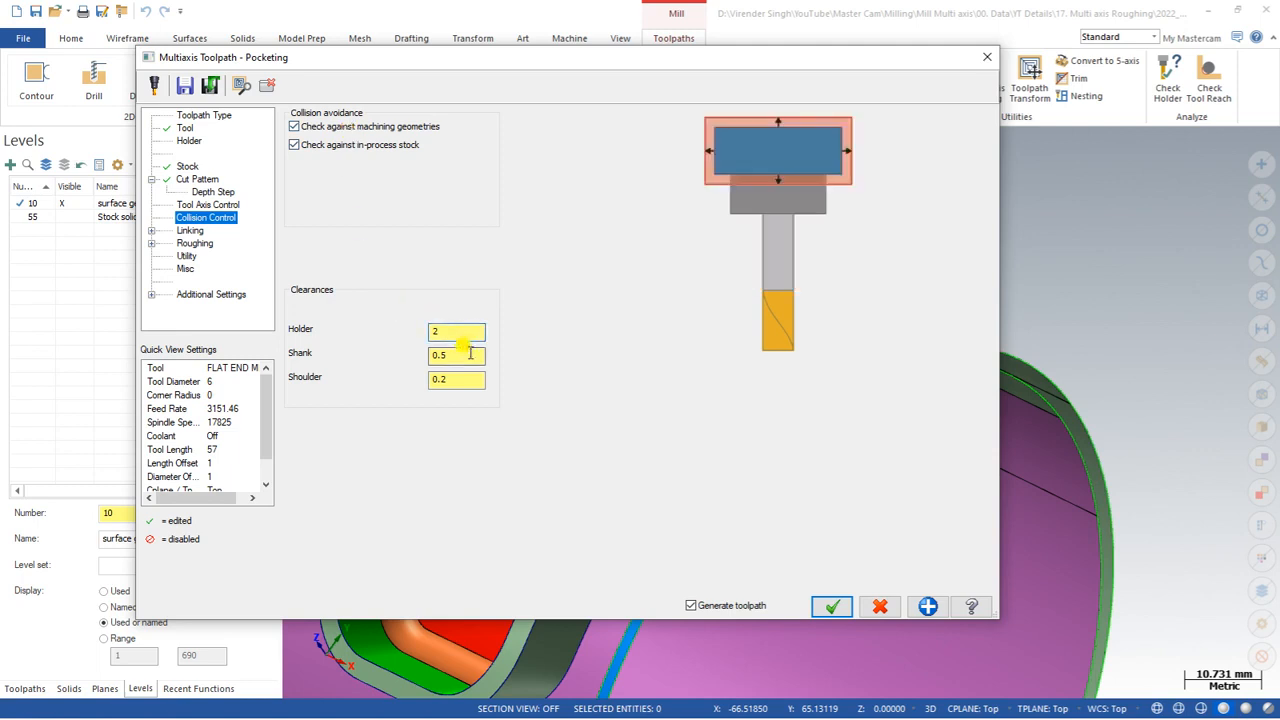
pyautogui.click(462, 356)
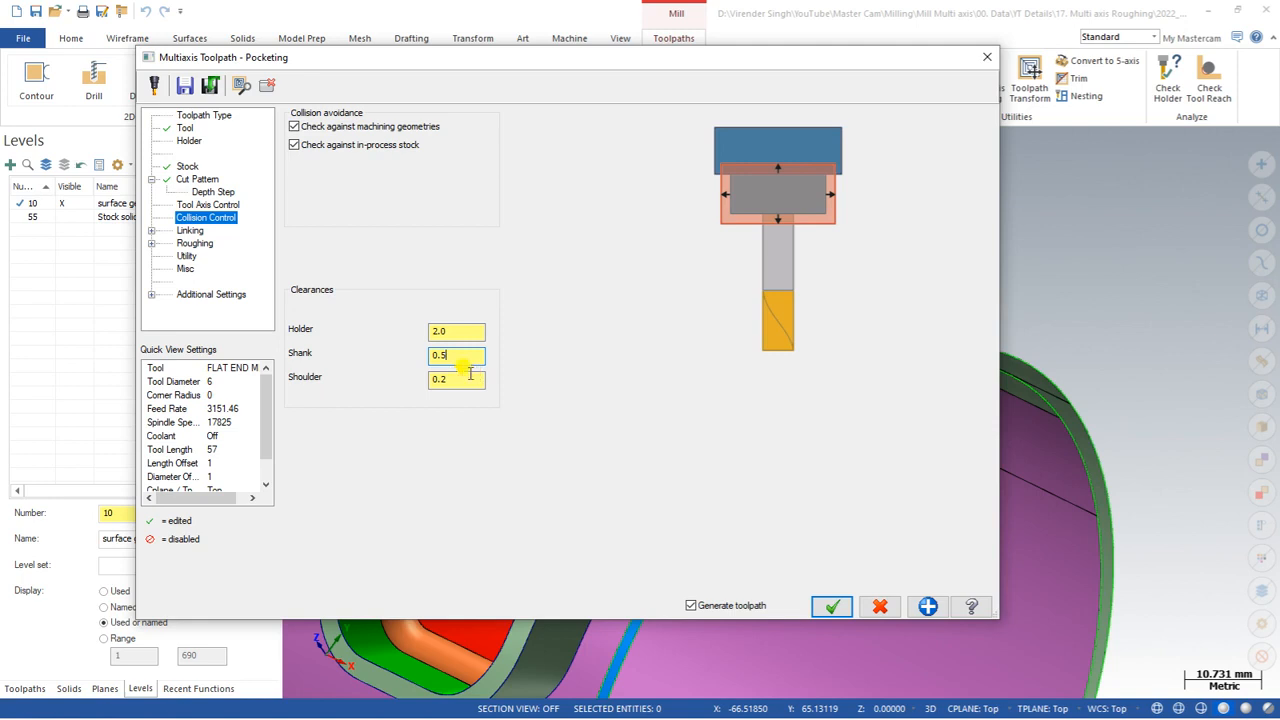
pyautogui.click(466, 379)
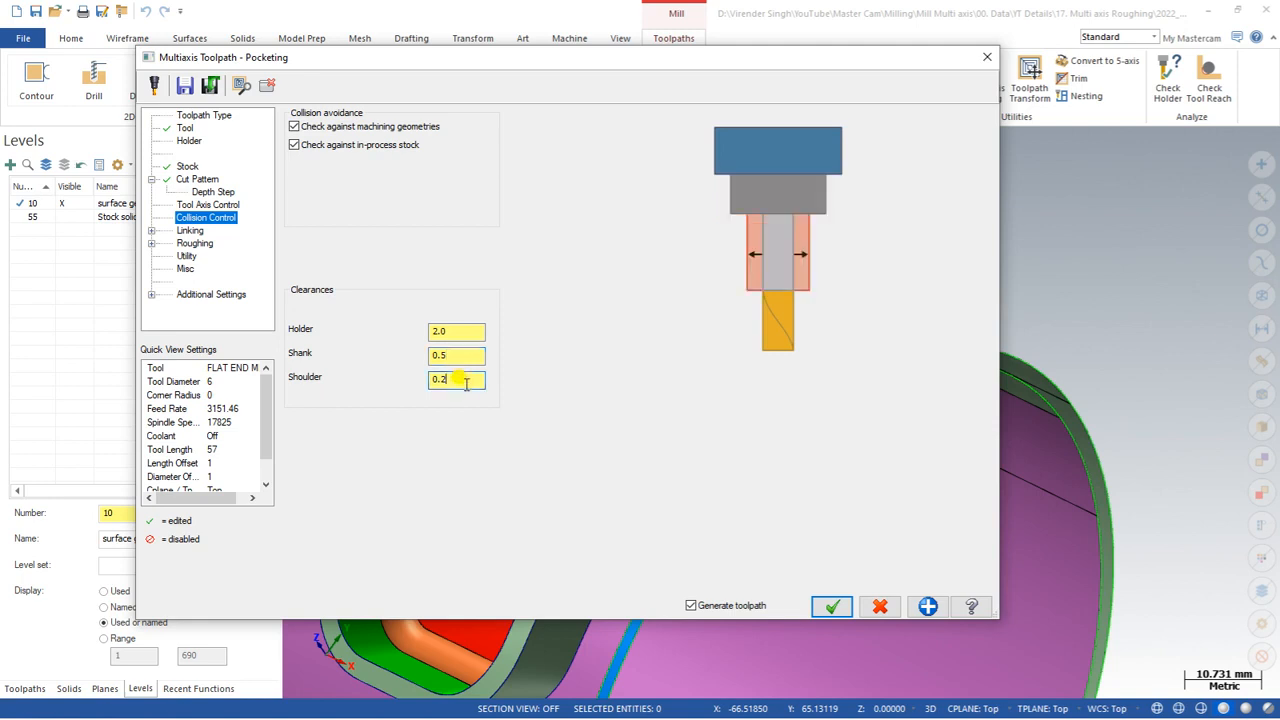
pyautogui.click(460, 332)
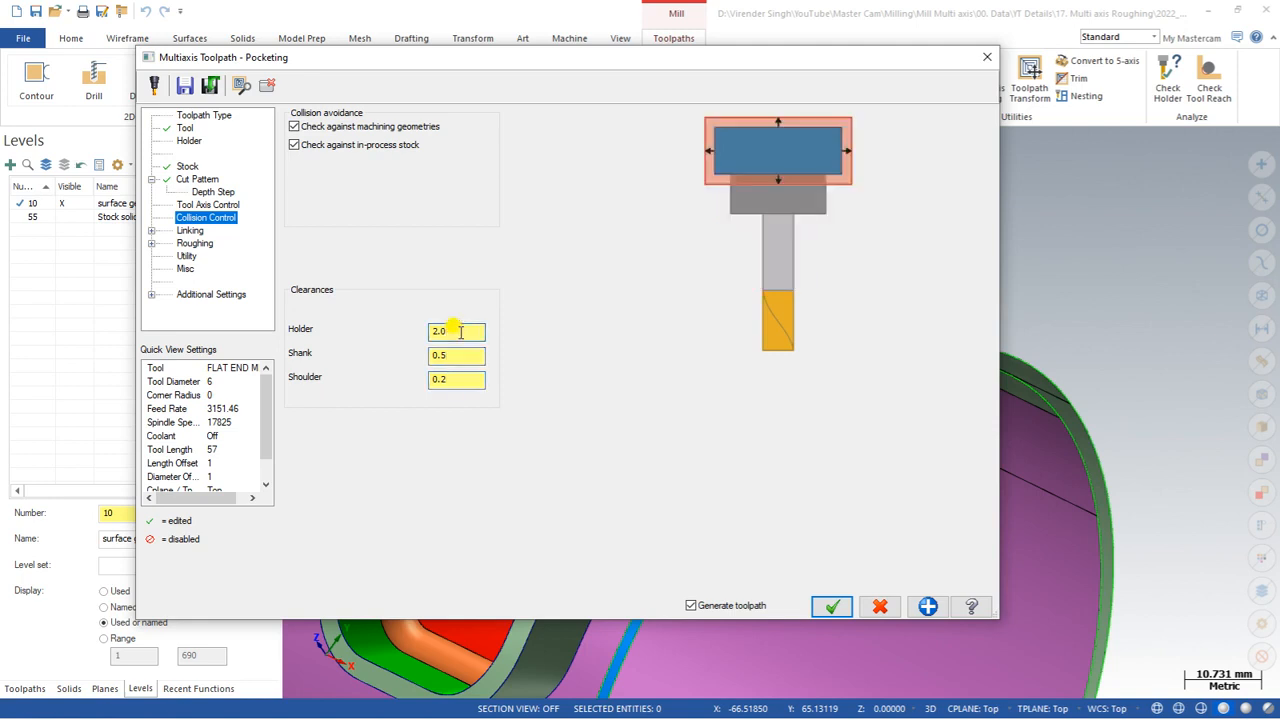
pyautogui.click(472, 354)
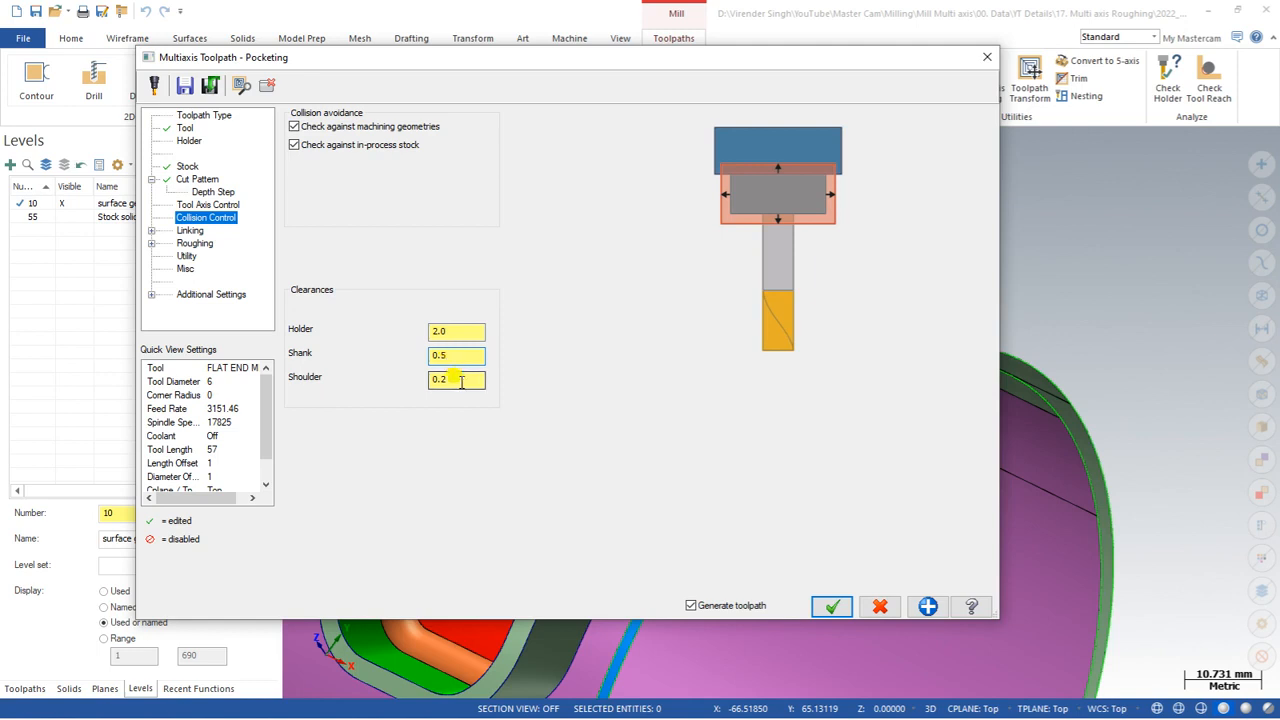
pyautogui.click(462, 382)
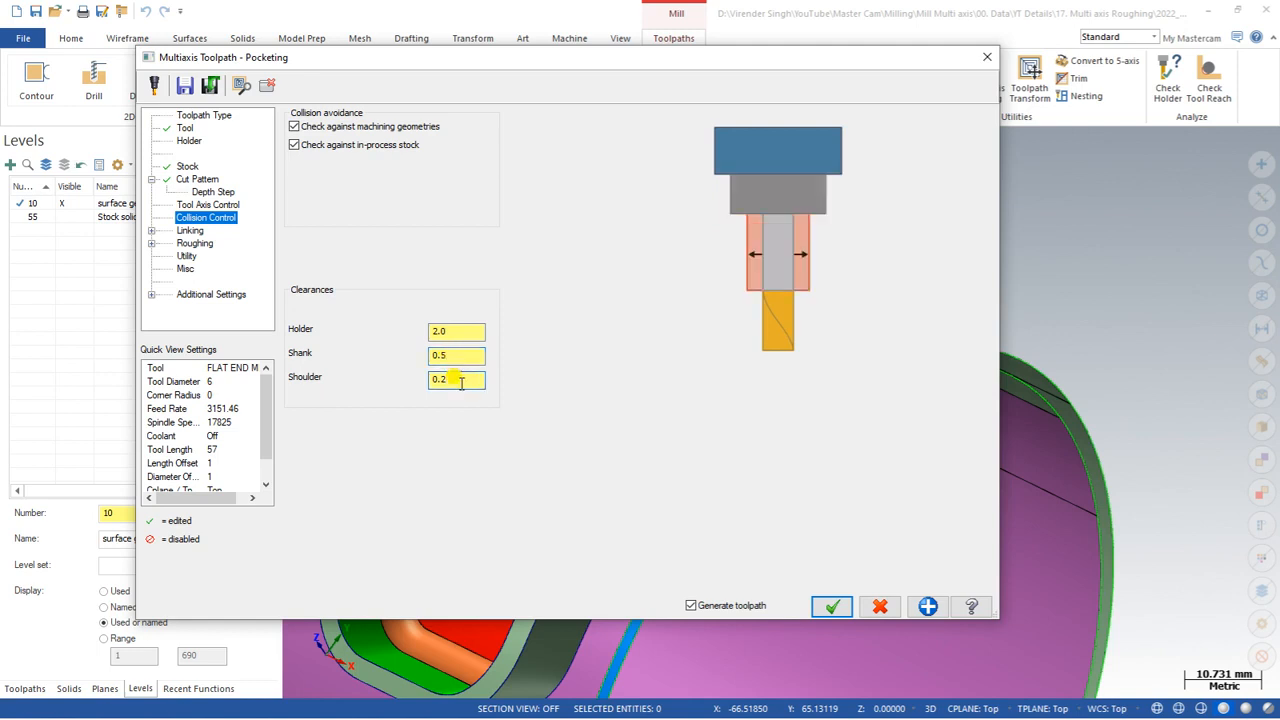
# Step: Check the linking distances and accept the parameters to generate the Pocketing toolpath, showing the toolpath manager
pyautogui.click(188, 230)
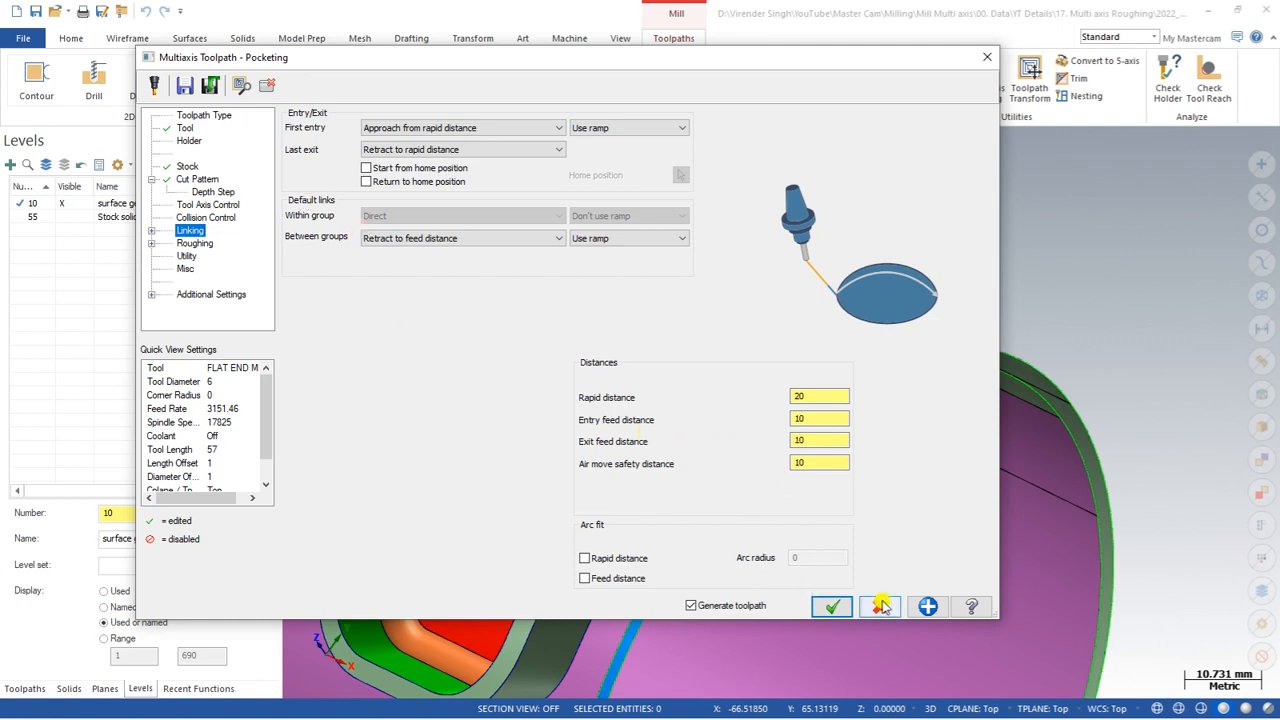
pyautogui.click(829, 607)
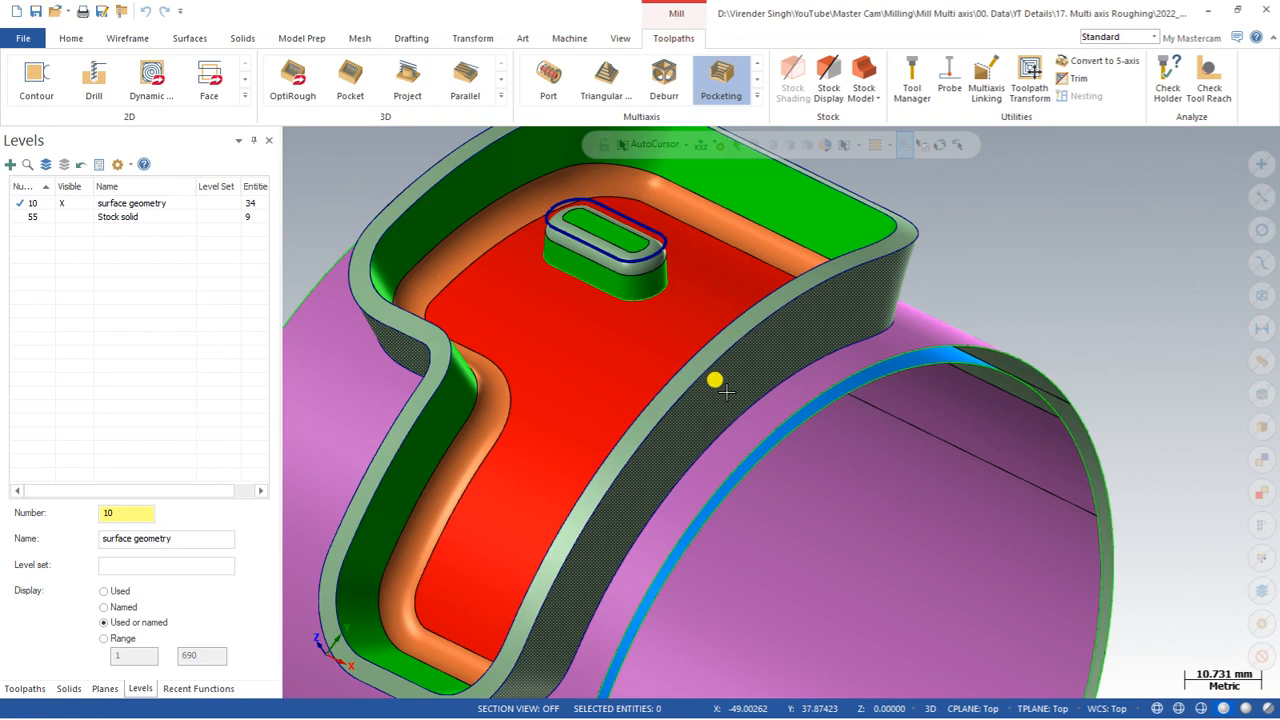
pyautogui.scroll(-3, 714, 380)
pyautogui.click(14, 688)
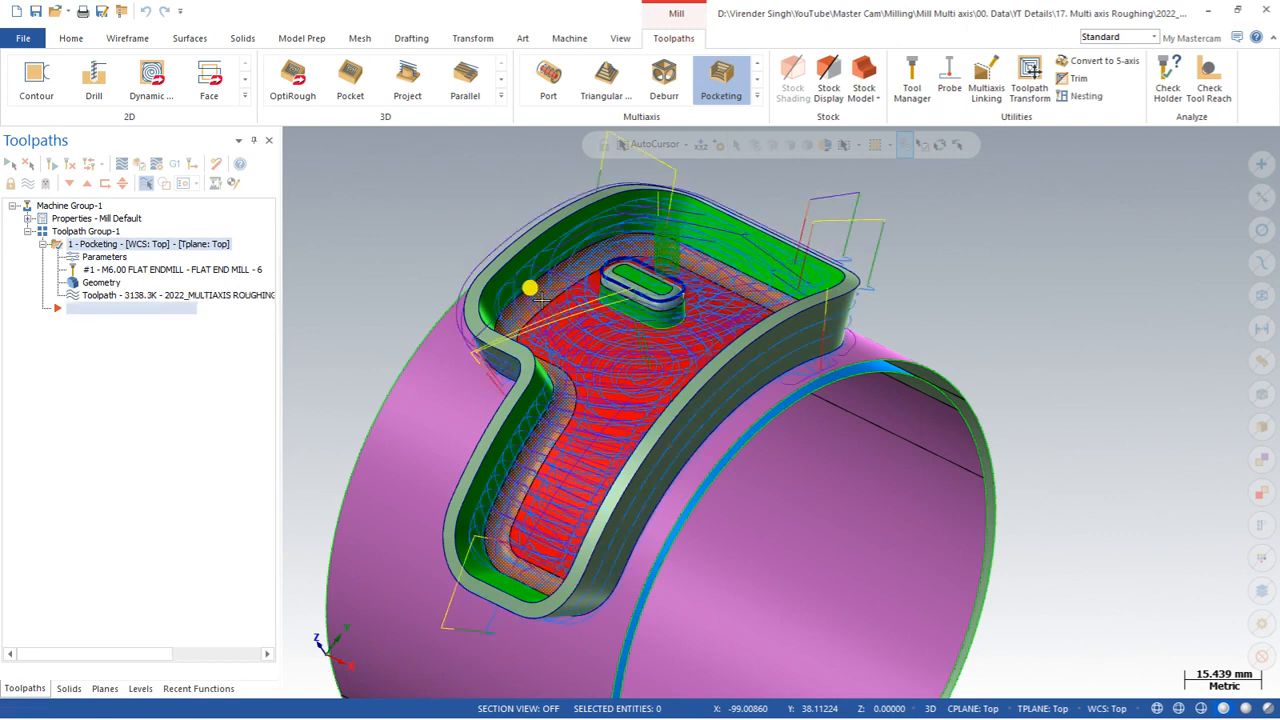
# Step: Examine the generated toolpath on the part from several angles and the front, right and isometric views
pyautogui.moveTo(541, 297); pyautogui.dragTo(603, 393, button='middle')
pyautogui.scroll(5, 621, 393)
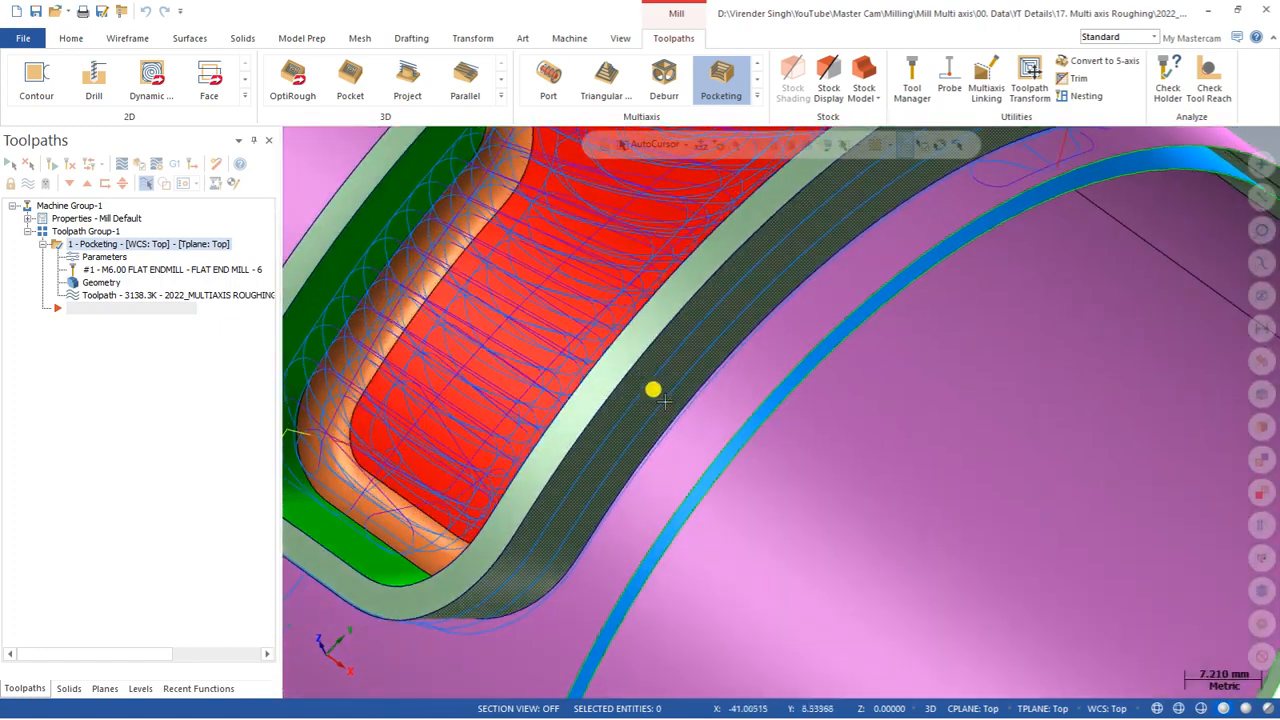
pyautogui.scroll(-7, 651, 370)
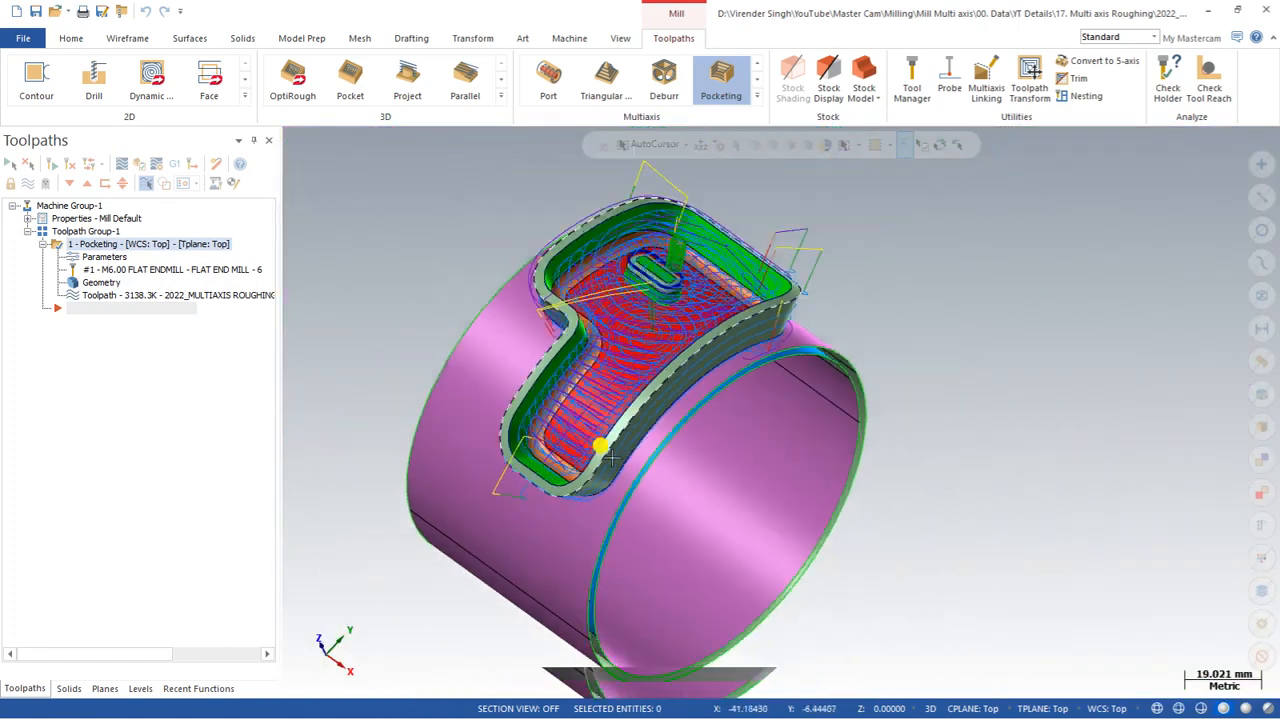
pyautogui.scroll(3, 650, 300)
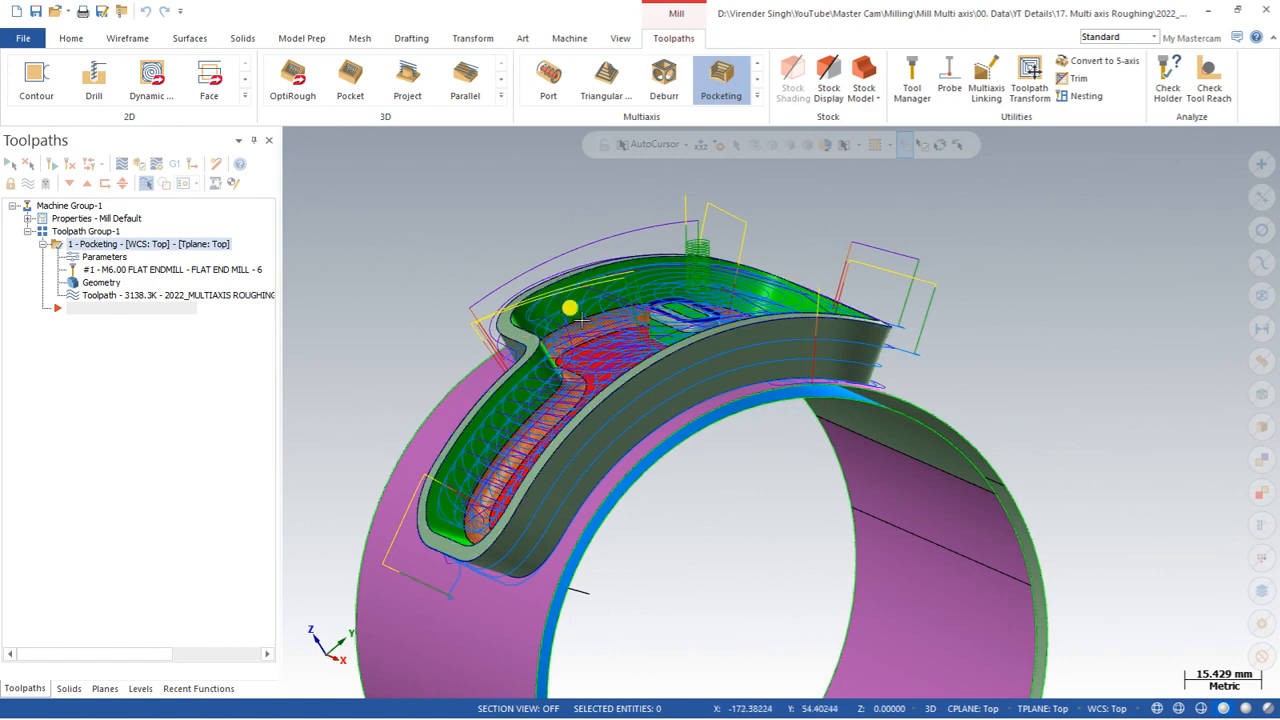
pyautogui.moveTo(742, 341); pyautogui.dragTo(537, 200, button='middle')
pyautogui.scroll(2, 677, 291)
pyautogui.rightClick(560, 203)
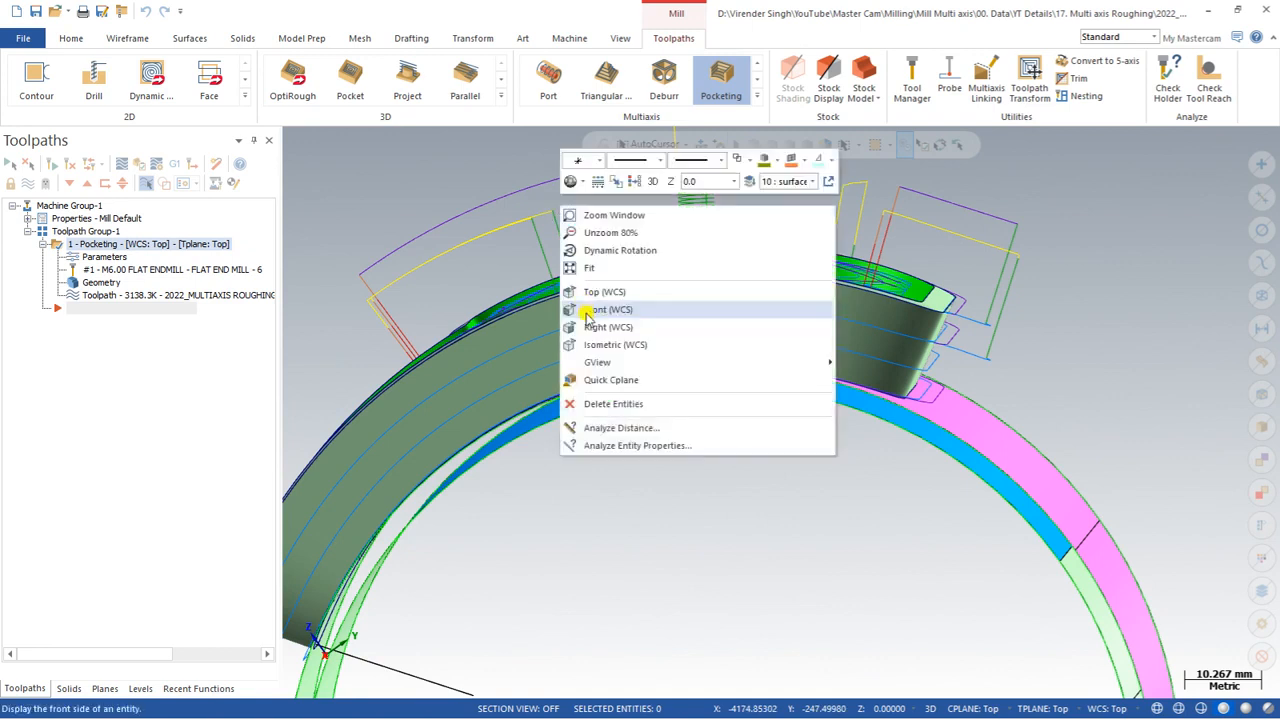
pyautogui.click(589, 314)
pyautogui.scroll(3, 915, 212)
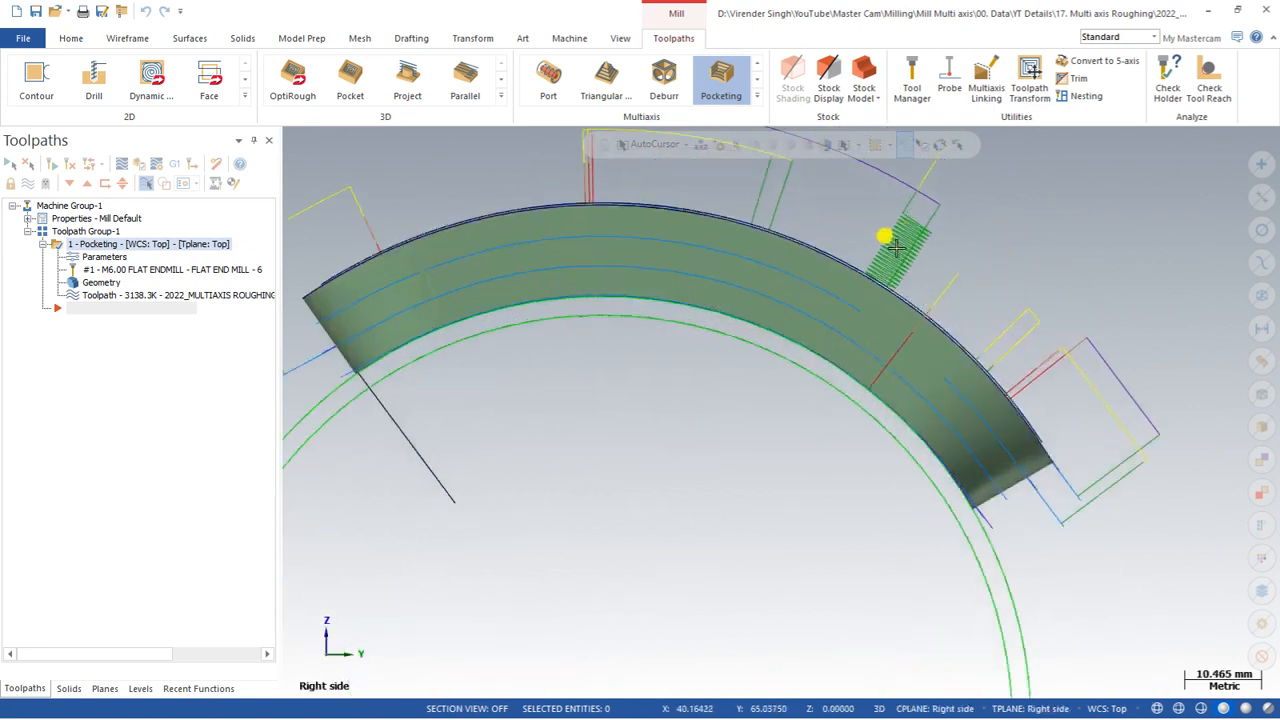
pyautogui.rightClick(465, 190)
pyautogui.click(498, 291)
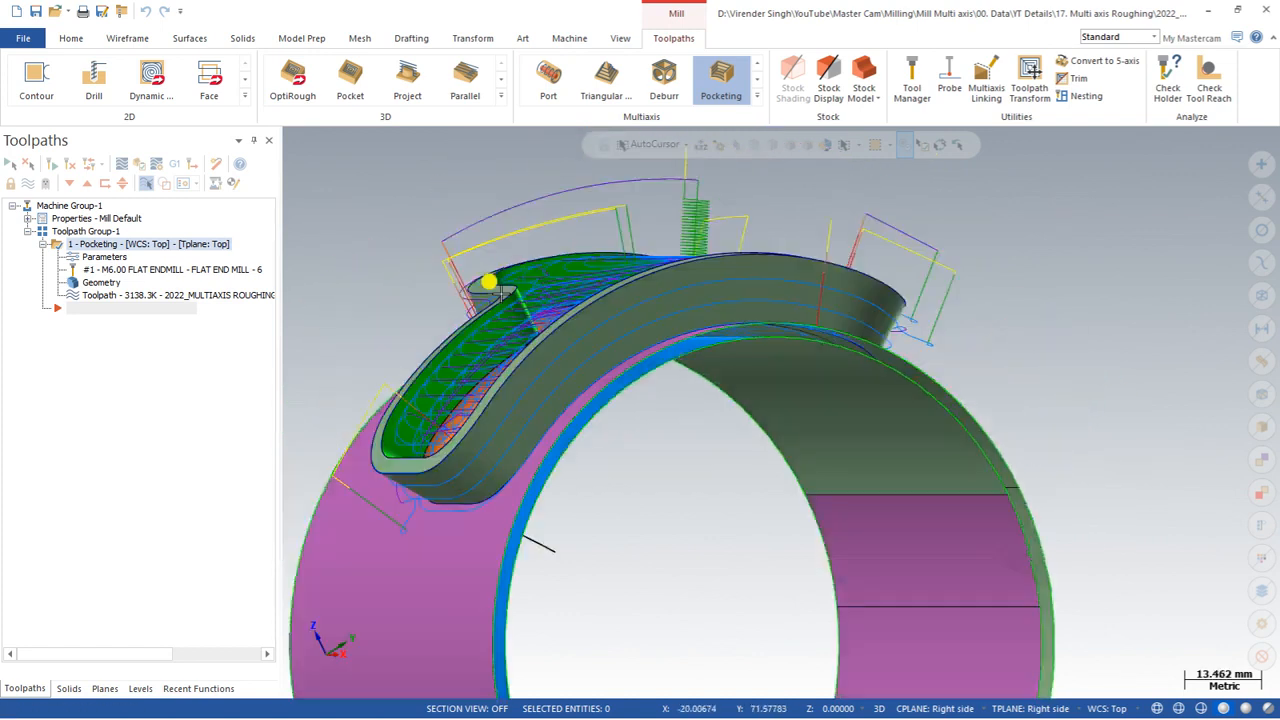
# Step: Reopen the parameters, enable Containment, chain the pocket's top outer edge as the containment boundary, and accept
pyautogui.click(100, 257)
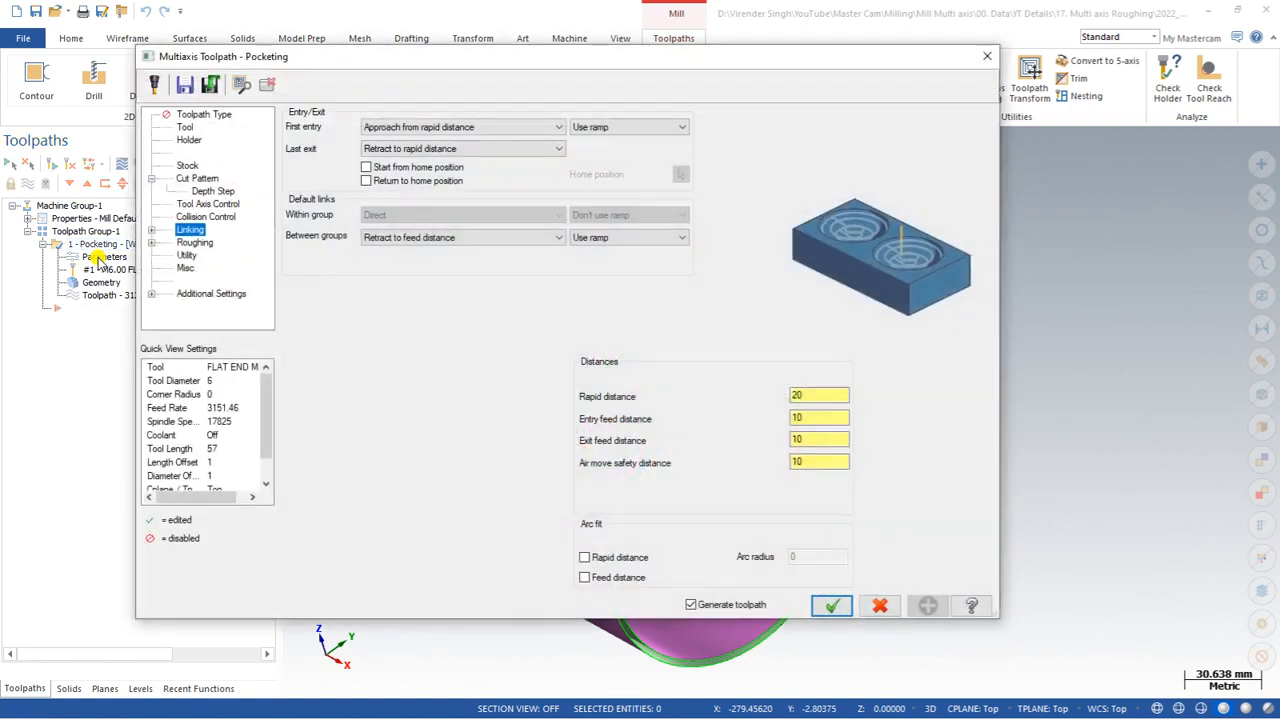
pyautogui.click(194, 180)
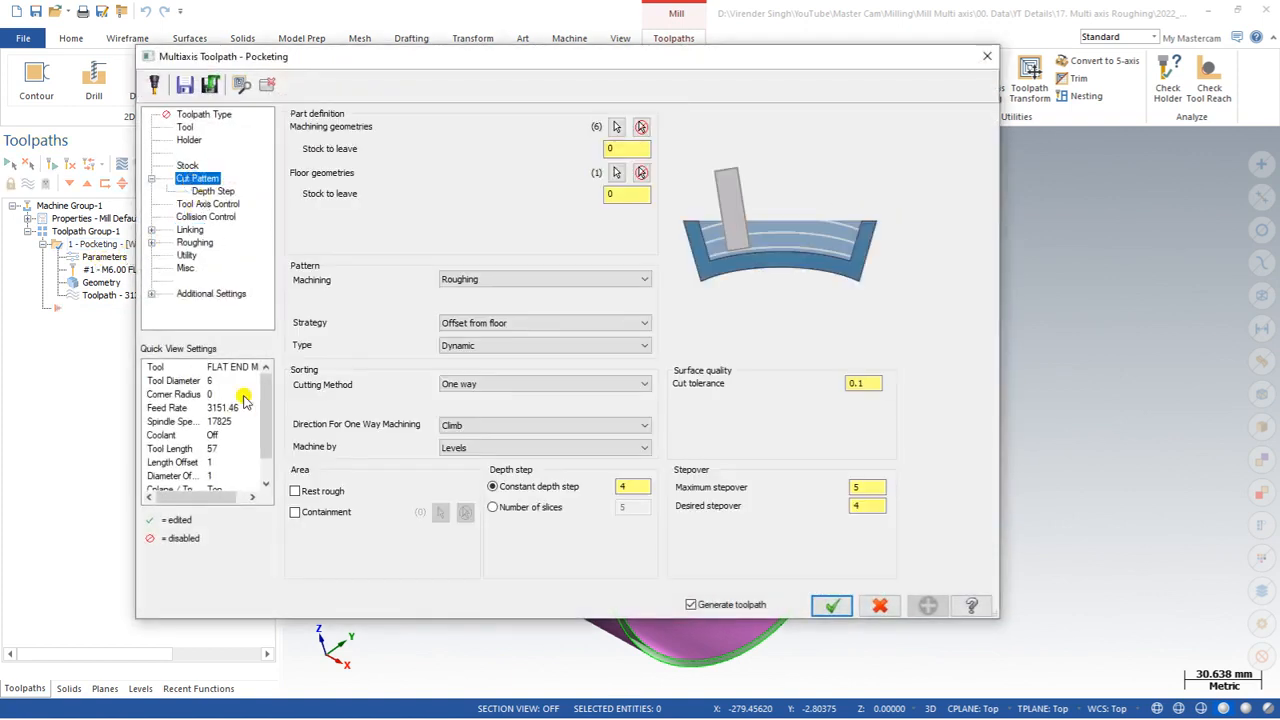
pyautogui.click(295, 511)
pyautogui.click(440, 512)
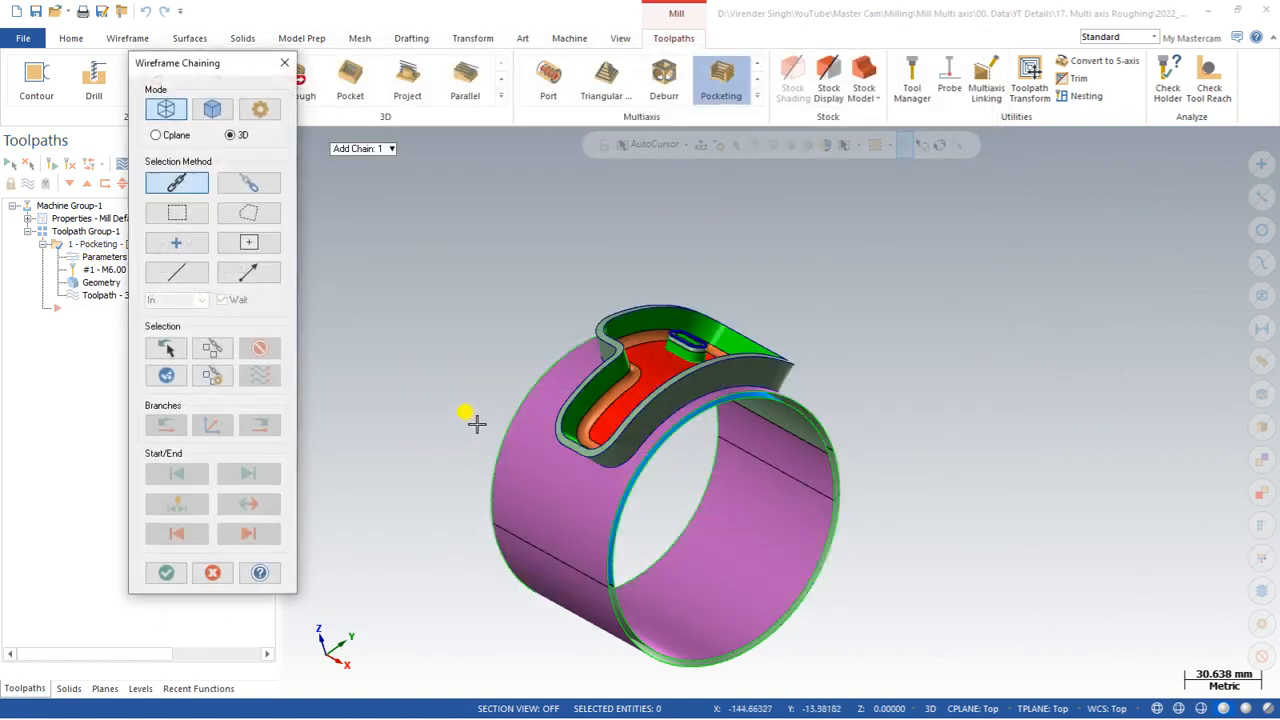
pyautogui.click(560, 405)
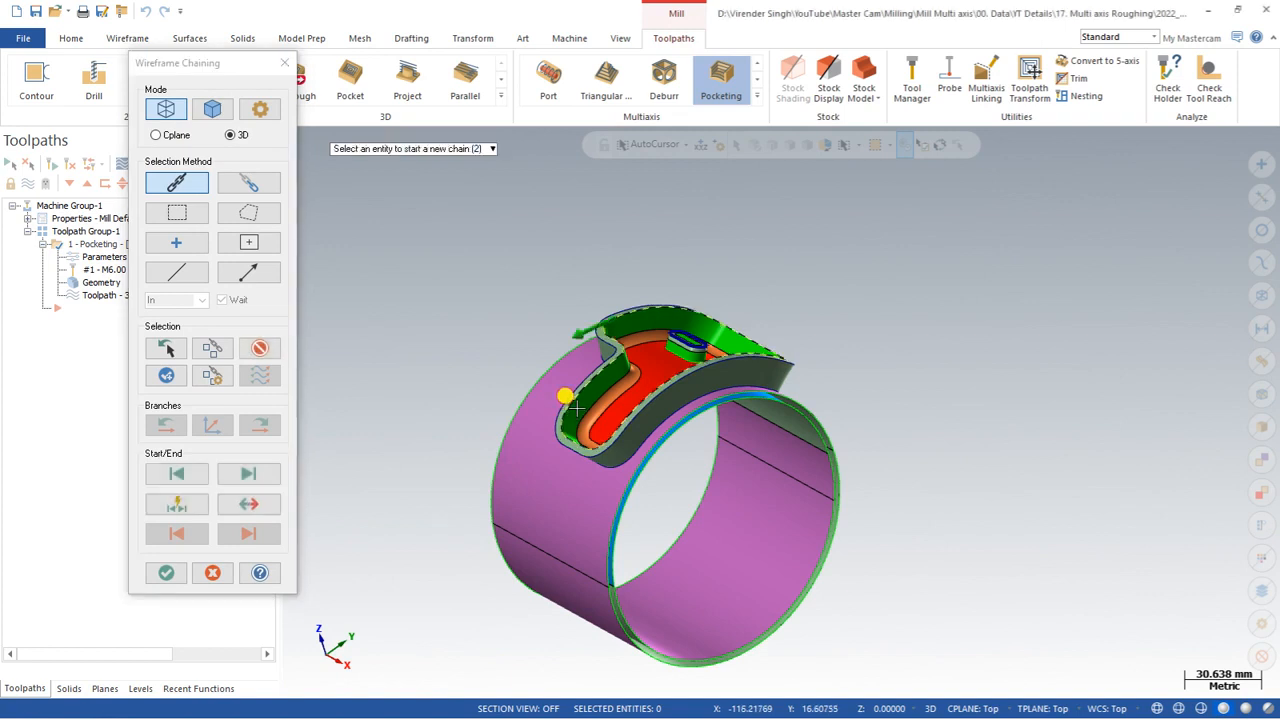
pyautogui.click(170, 572)
pyautogui.click(825, 604)
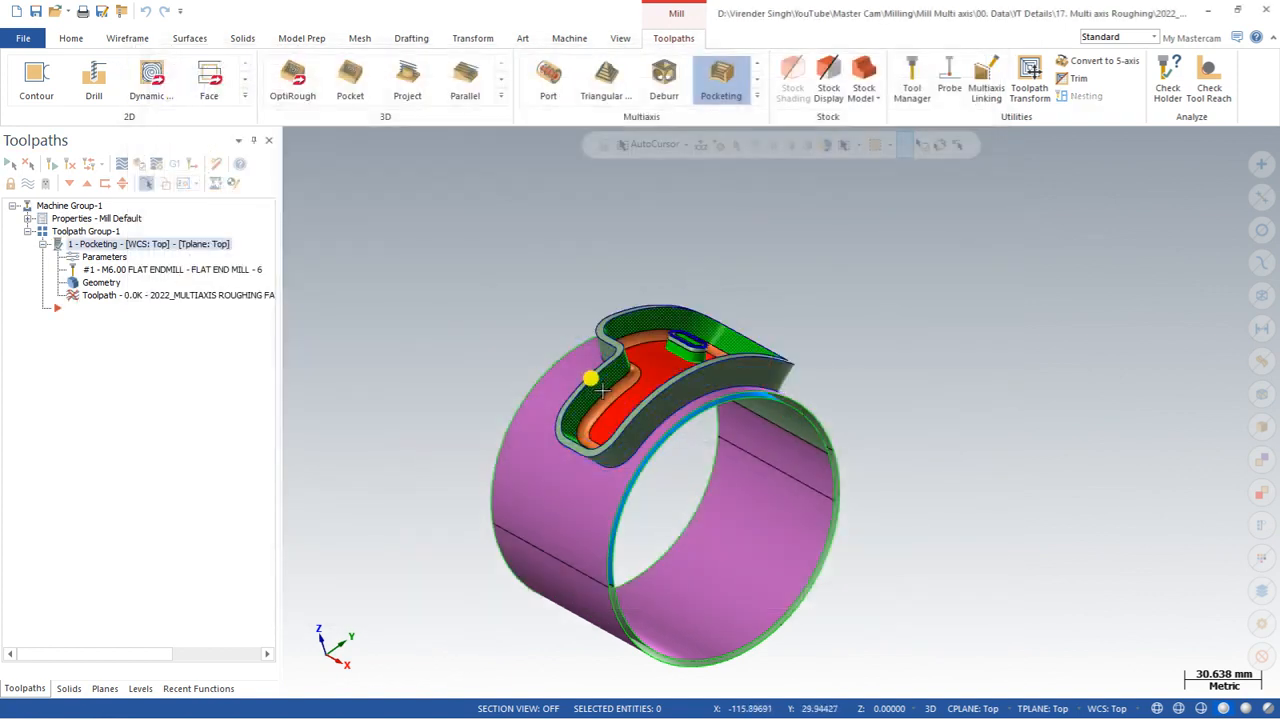
# Step: Inspect the regenerated toolpath inside the pocket
pyautogui.scroll(3, 670, 335)
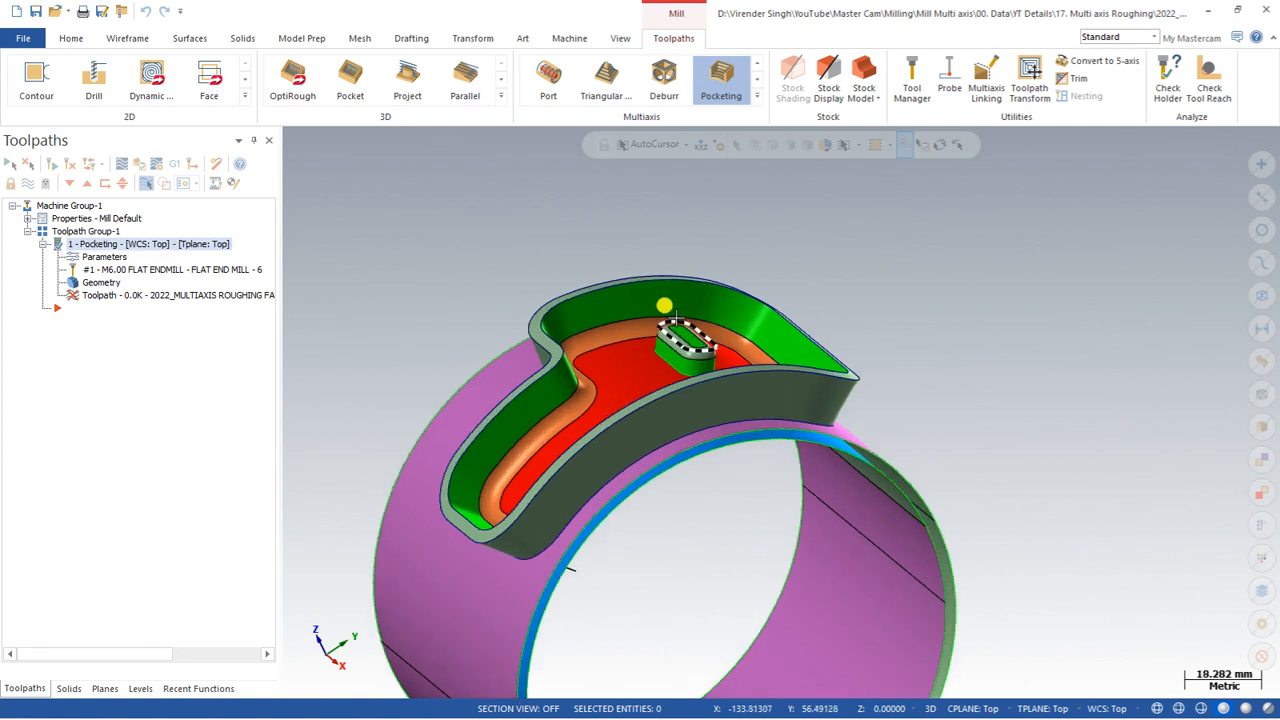
pyautogui.moveTo(612, 358); pyautogui.dragTo(642, 363, button='middle')
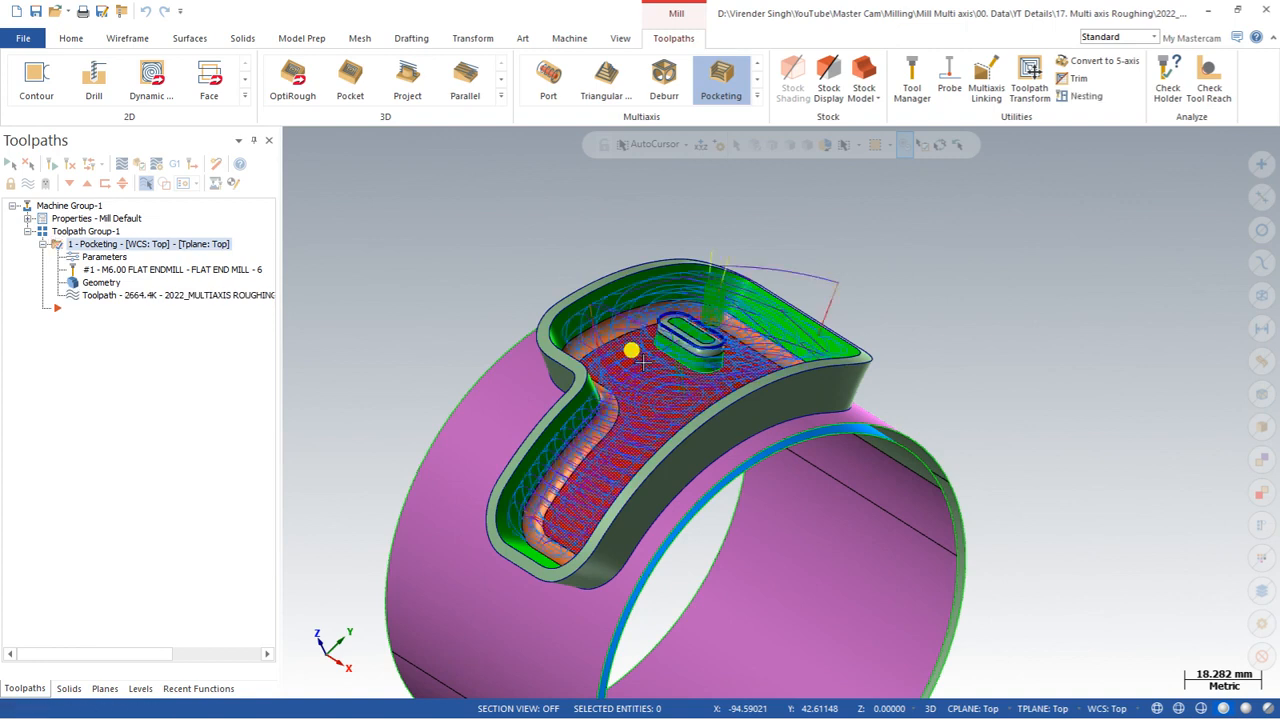
pyautogui.moveTo(642, 363); pyautogui.dragTo(545, 418, button='middle')
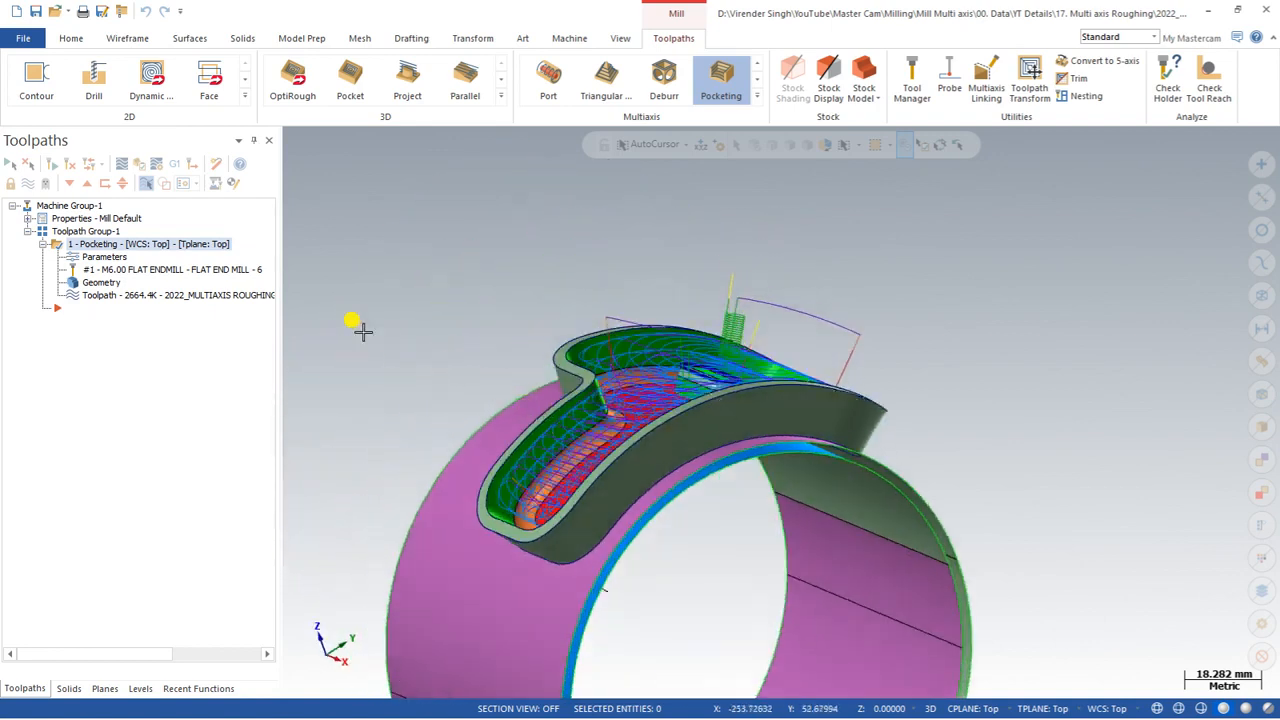
# Step: Reopen the parameters and set the entry feed distance and exit feed distance to 2 in Linking, then accept
pyautogui.click(85, 257)
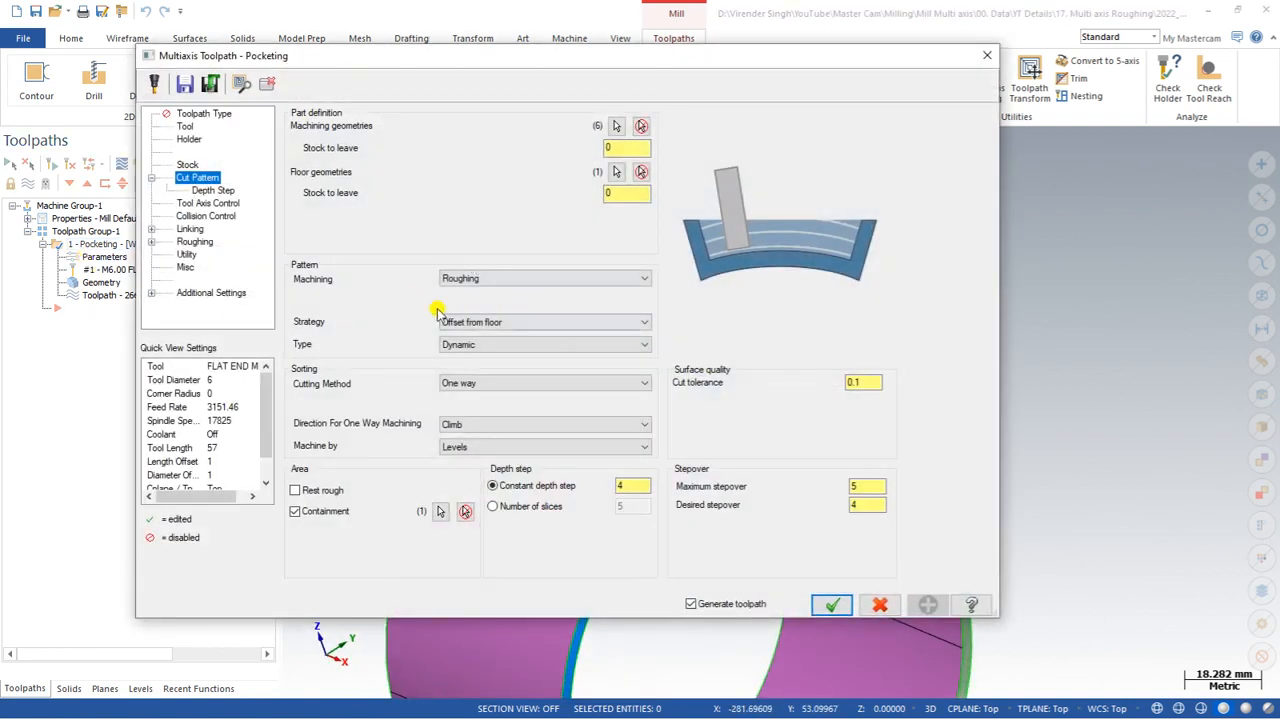
pyautogui.click(191, 242)
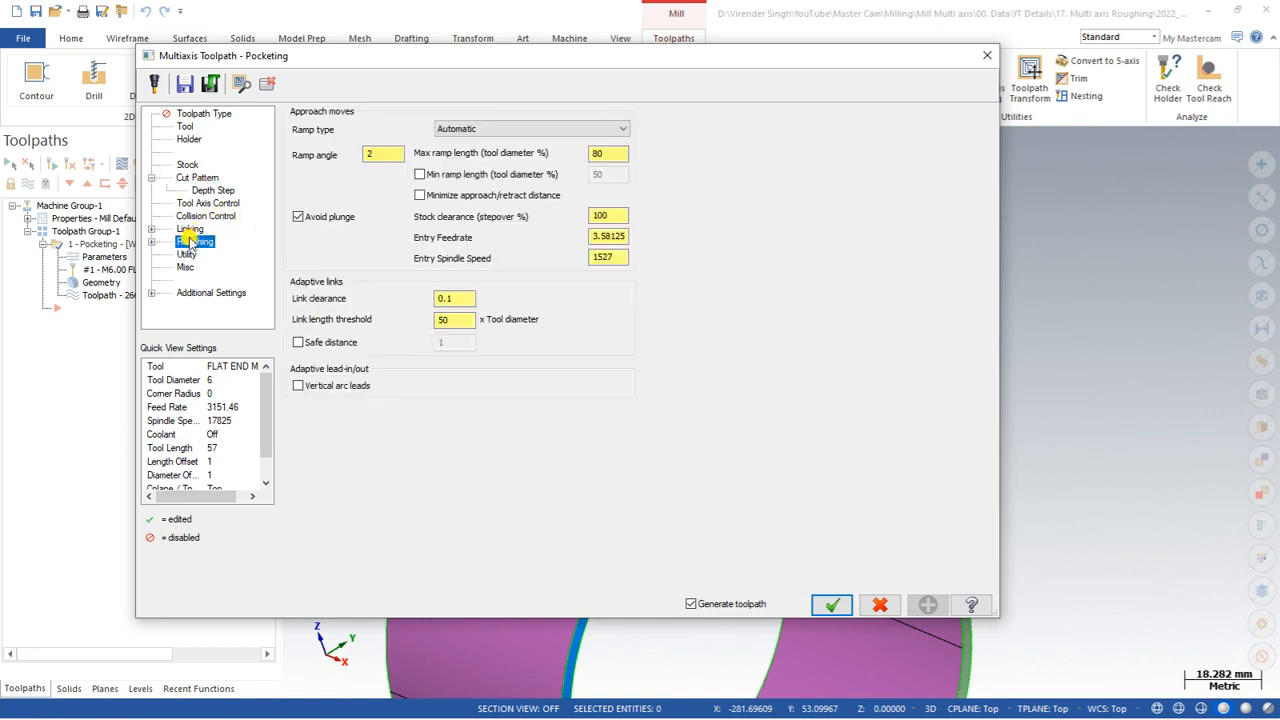
pyautogui.click(190, 229)
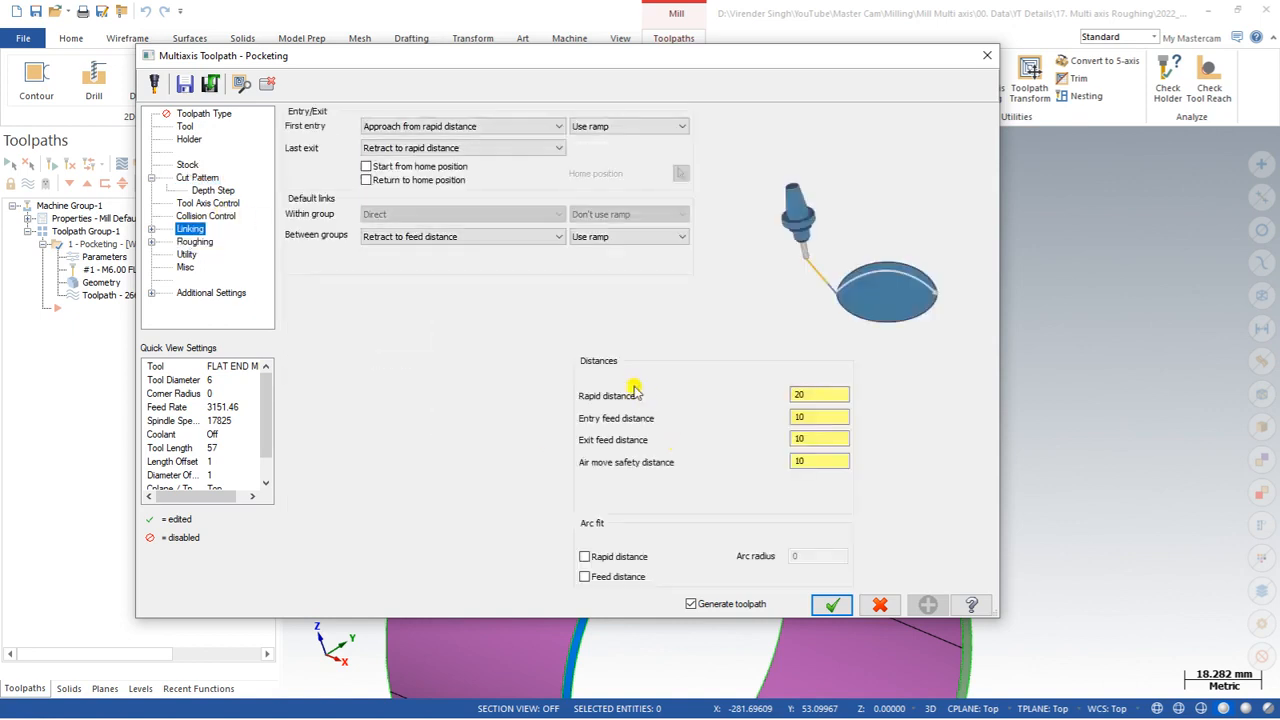
pyautogui.click(808, 419)
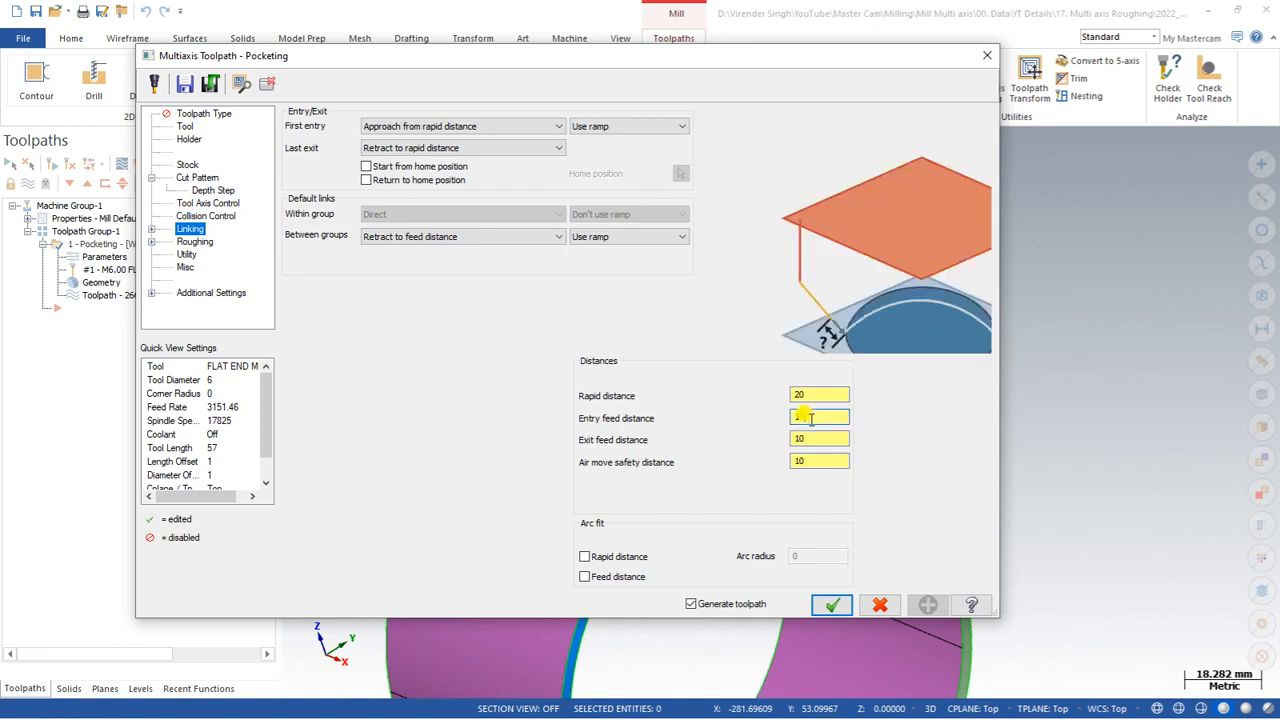
pyautogui.doubleClick(801, 416)
pyautogui.write('2')
pyautogui.press('Tab')
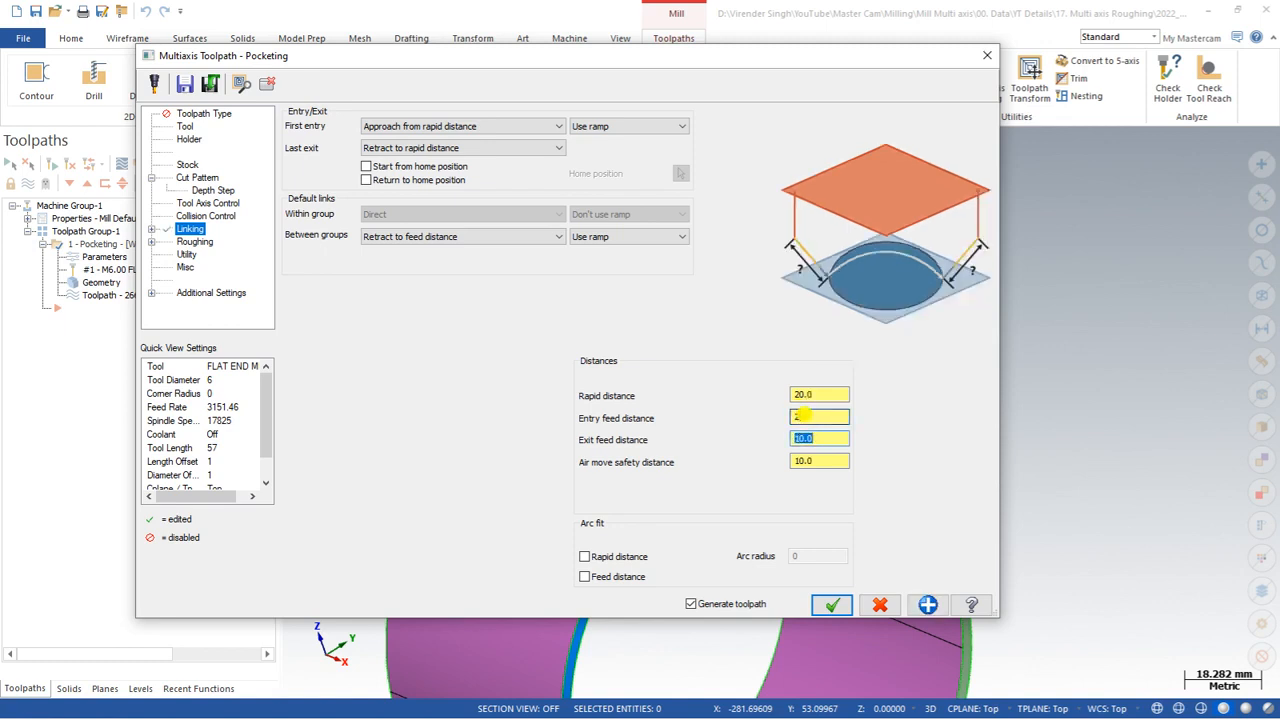
pyautogui.write('2')
pyautogui.press('Tab')
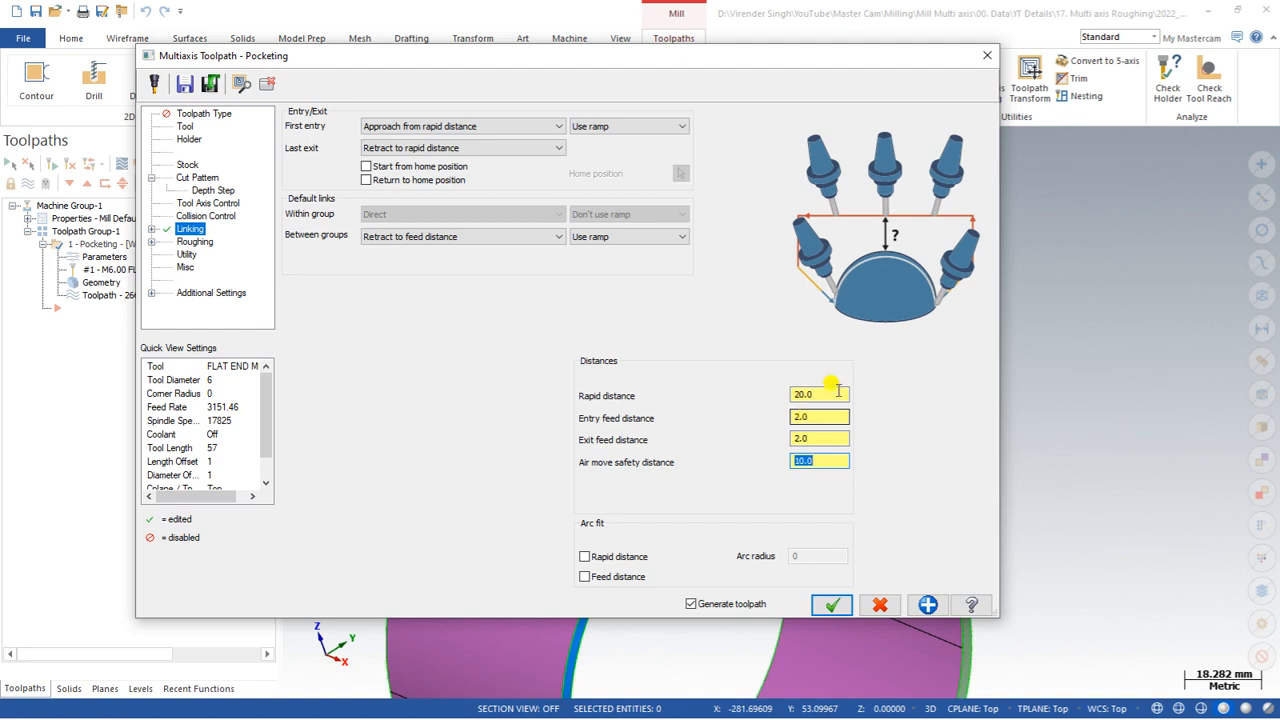
pyautogui.click(831, 604)
# Step: Examine the updated toolpath from the right side and isometric views
pyautogui.scroll(5, 770, 376)
pyautogui.moveTo(770, 376); pyautogui.dragTo(723, 268, button='middle')
pyautogui.scroll(-5, 723, 268)
pyautogui.rightClick(747, 261)
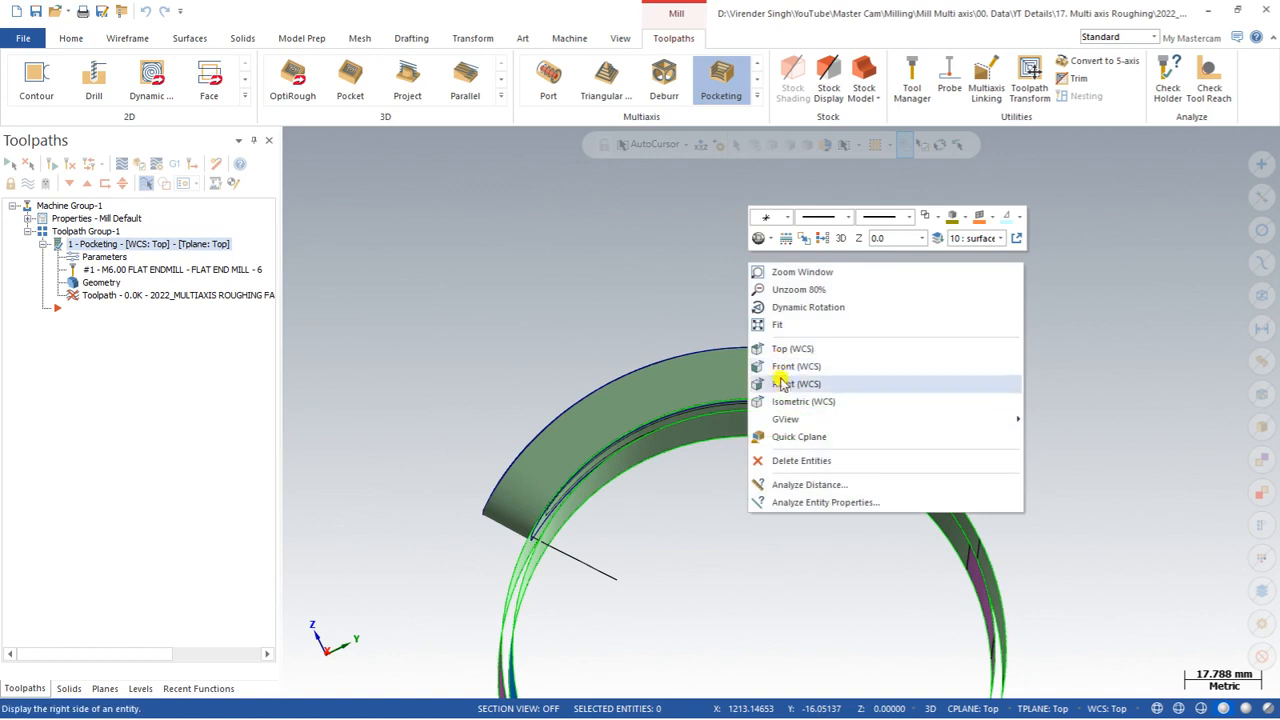
pyautogui.click(782, 384)
pyautogui.scroll(5, 829, 306)
pyautogui.scroll(-2, 848, 318)
pyautogui.rightClick(731, 200)
pyautogui.click(771, 294)
pyautogui.moveTo(762, 283); pyautogui.dragTo(660, 283, button='middle')
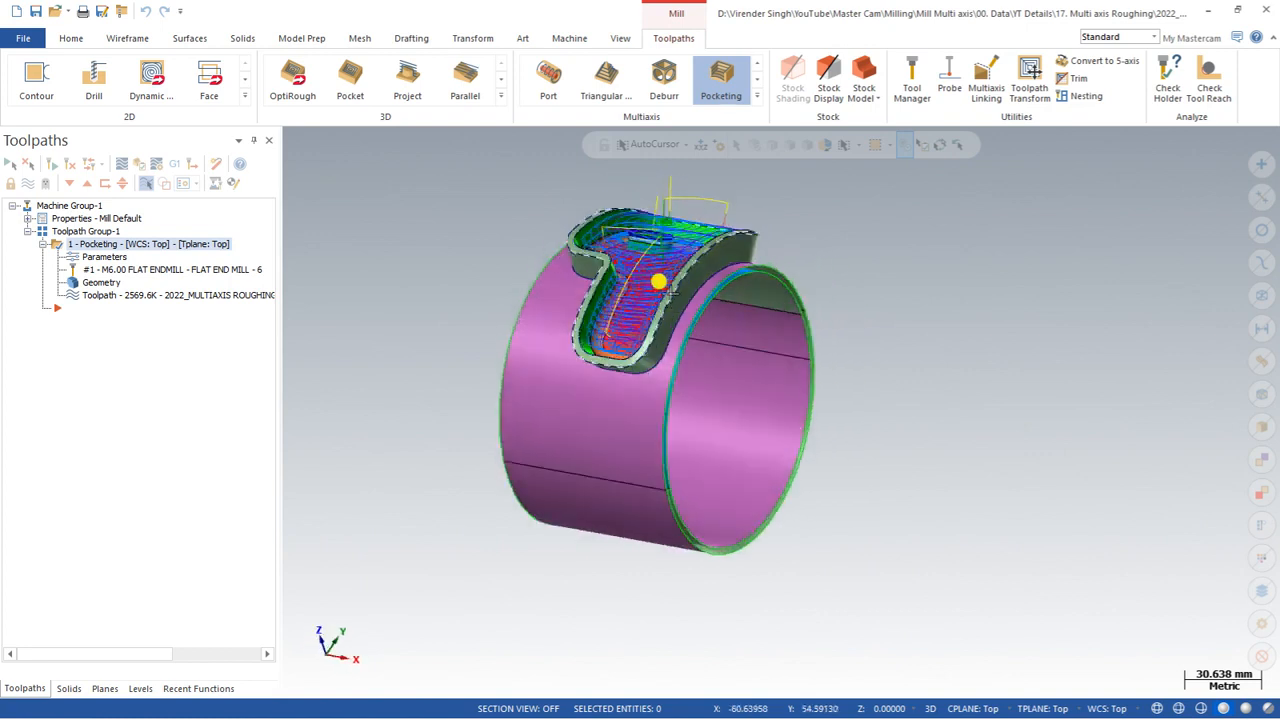
# Step: Reopen the toolpath parameters and review the Linking sub-pages and the Roughing ramp type options
pyautogui.click(104, 257)
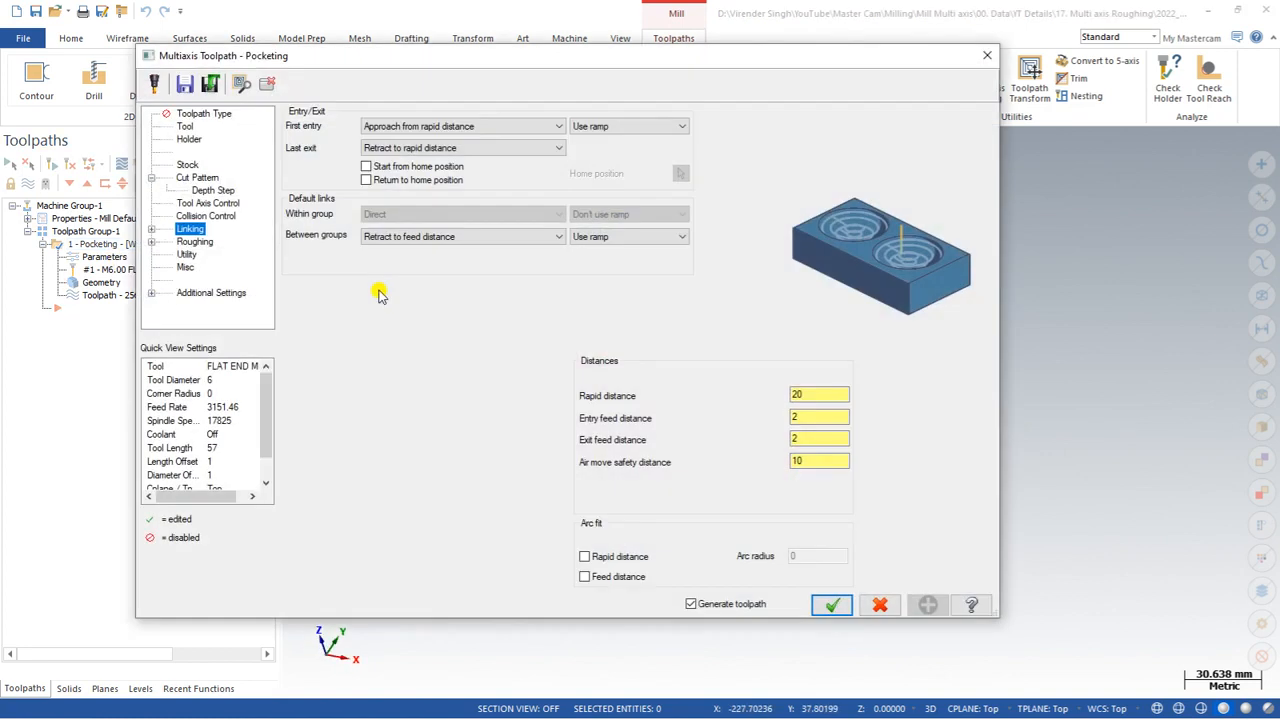
pyautogui.click(151, 230)
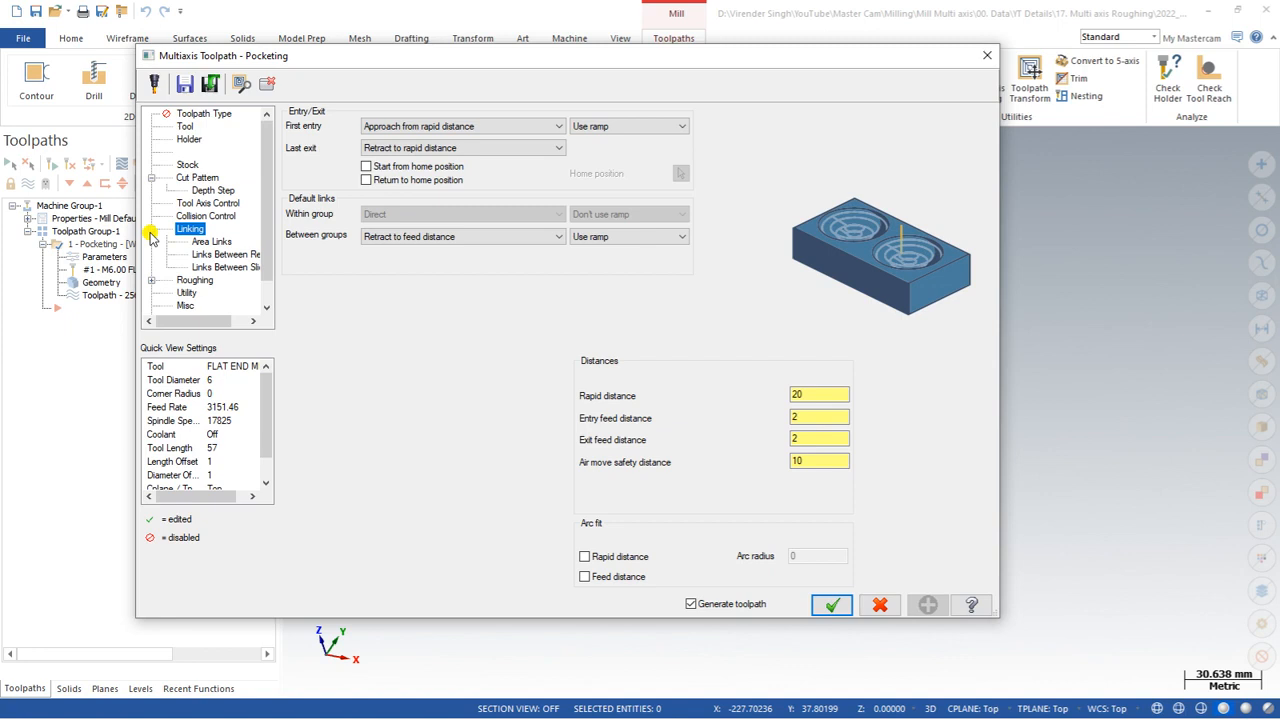
pyautogui.click(205, 254)
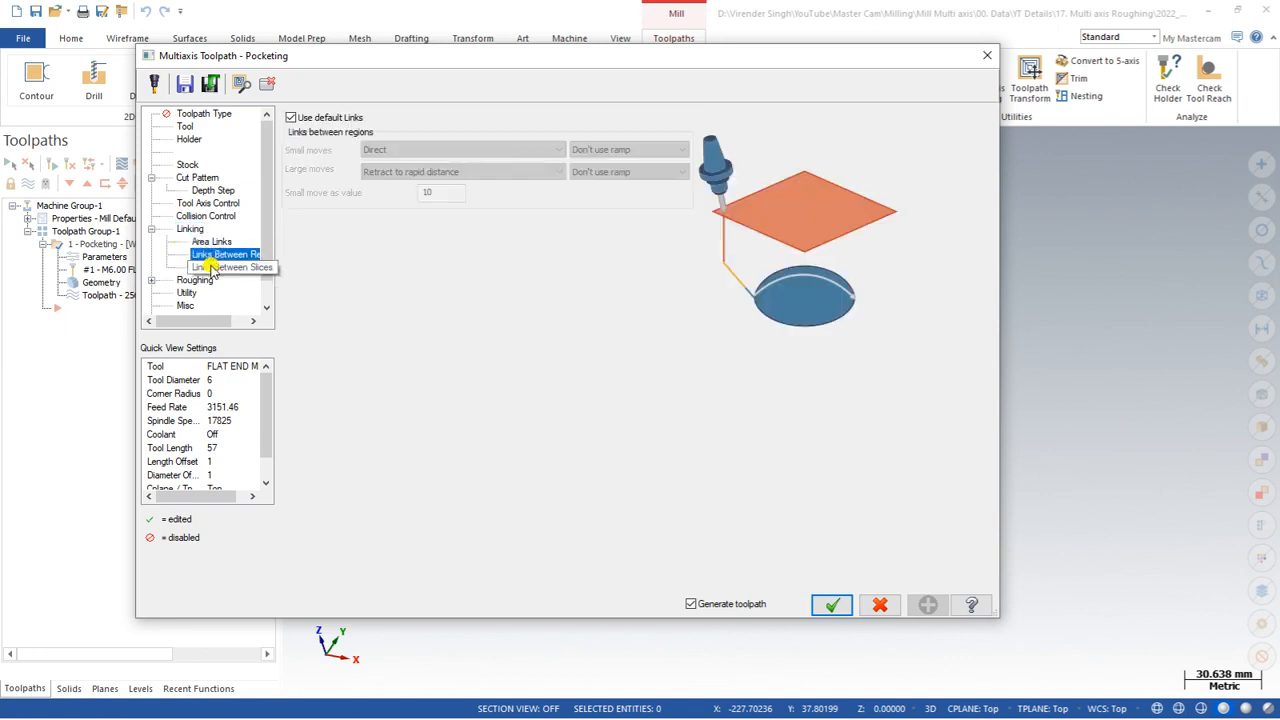
pyautogui.click(197, 280)
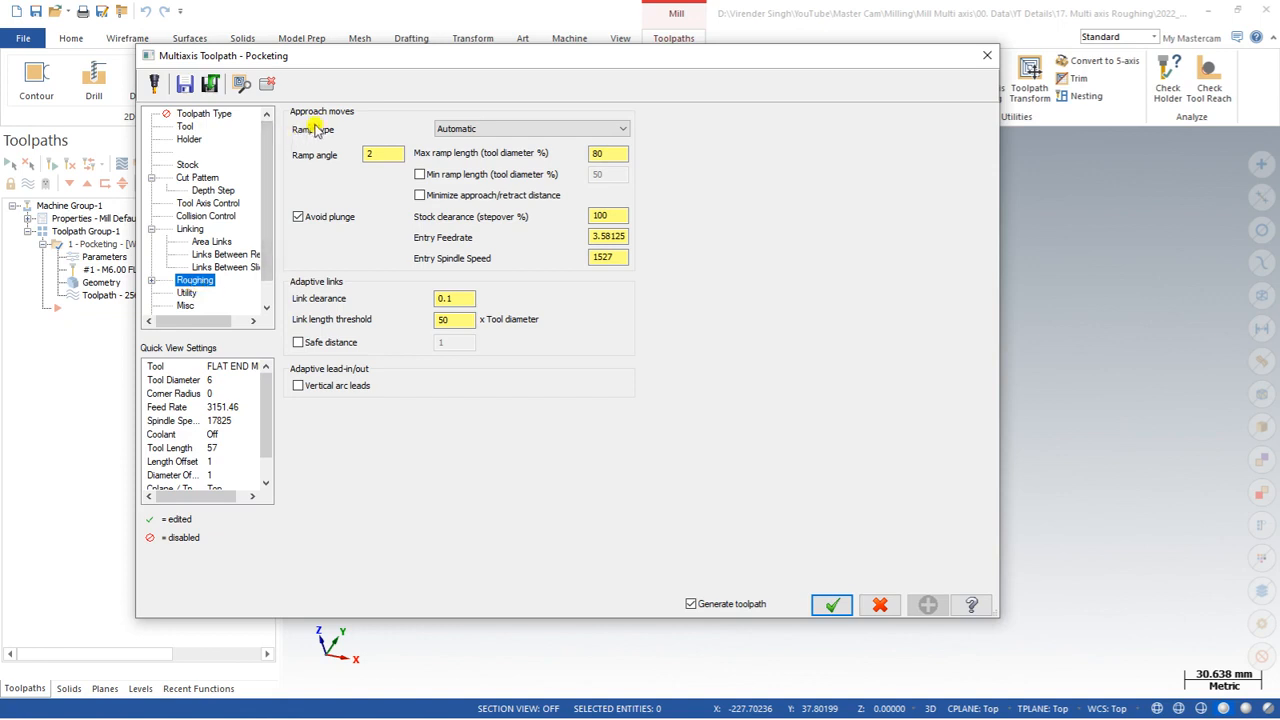
pyautogui.click(457, 131)
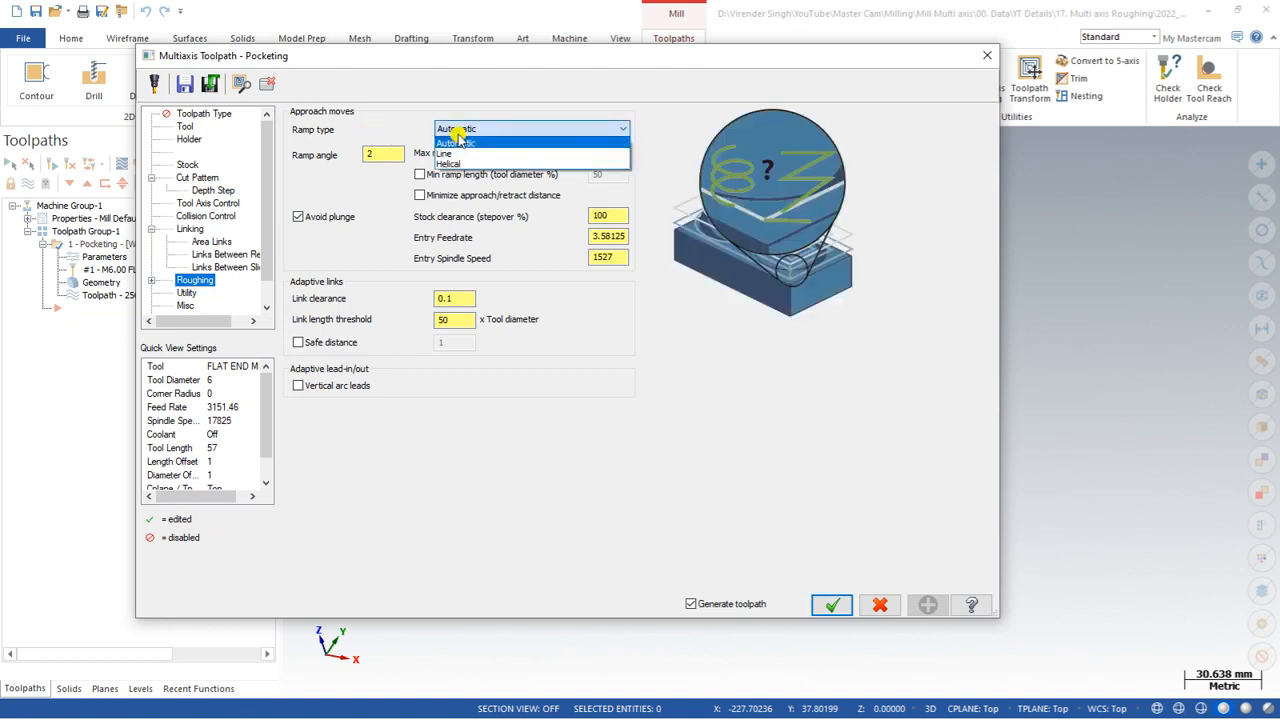
pyautogui.click(470, 143)
pyautogui.click(471, 132)
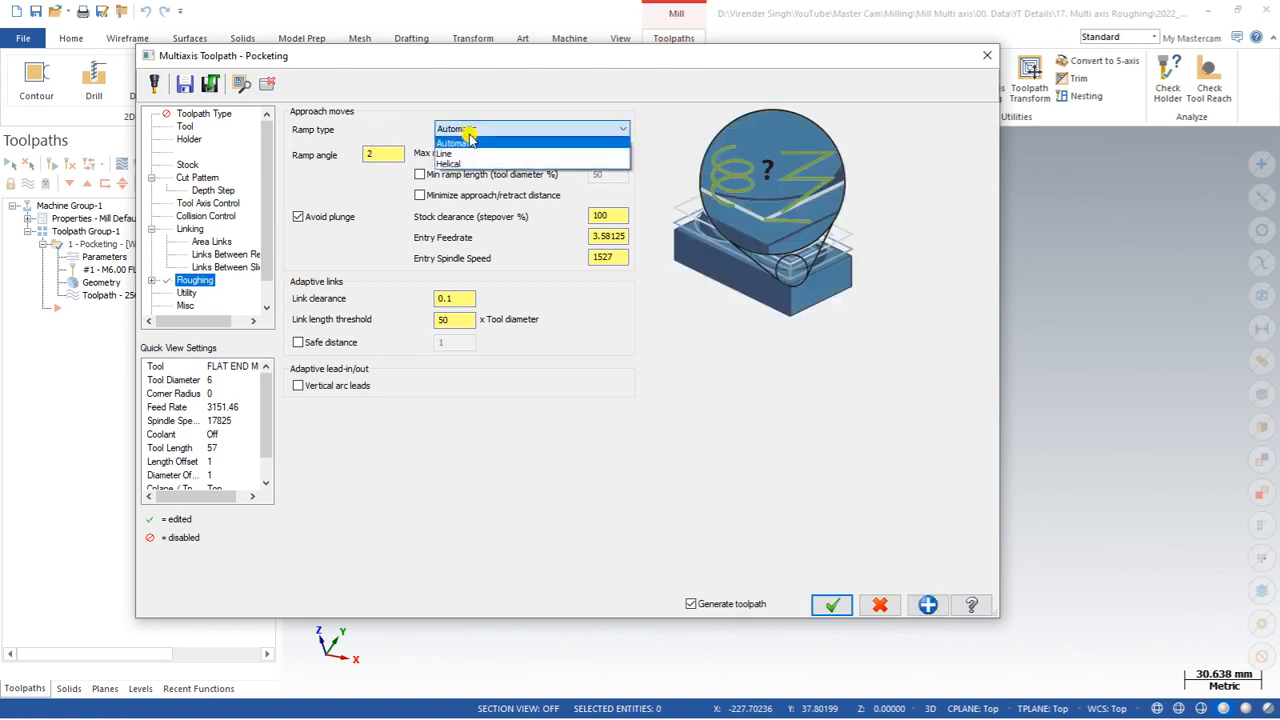
pyautogui.click(457, 153)
pyautogui.click(466, 132)
pyautogui.click(466, 140)
pyautogui.click(466, 129)
pyautogui.click(466, 141)
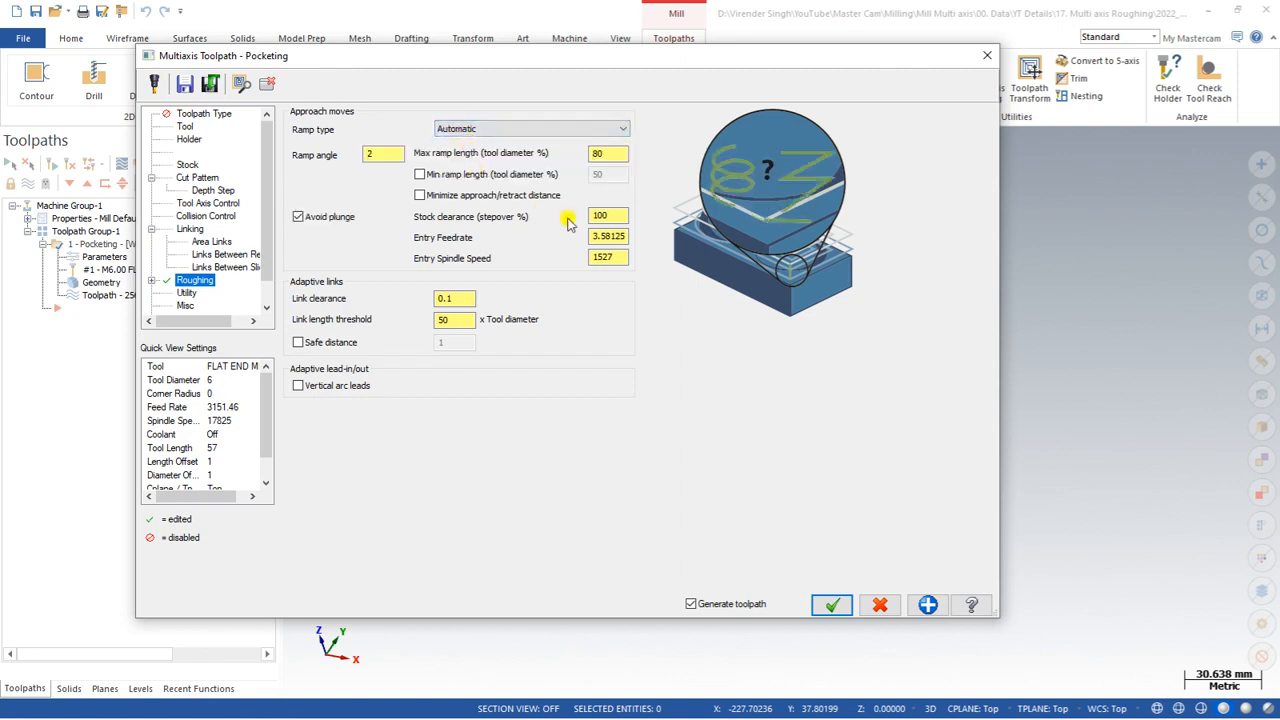
# Step: Review the Roughing approach and adaptive link values plus the Advanced and Utility pages, then accept the parameters
pyautogui.click(607, 215)
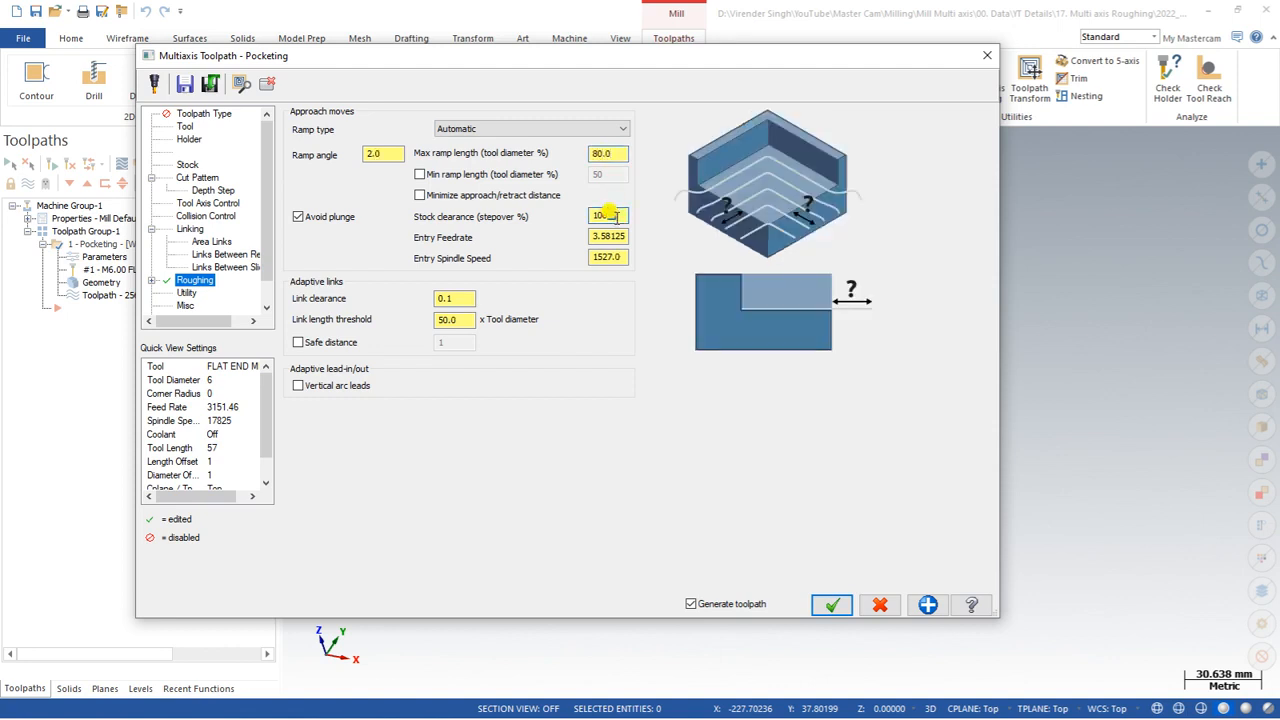
pyautogui.click(457, 298)
pyautogui.click(463, 319)
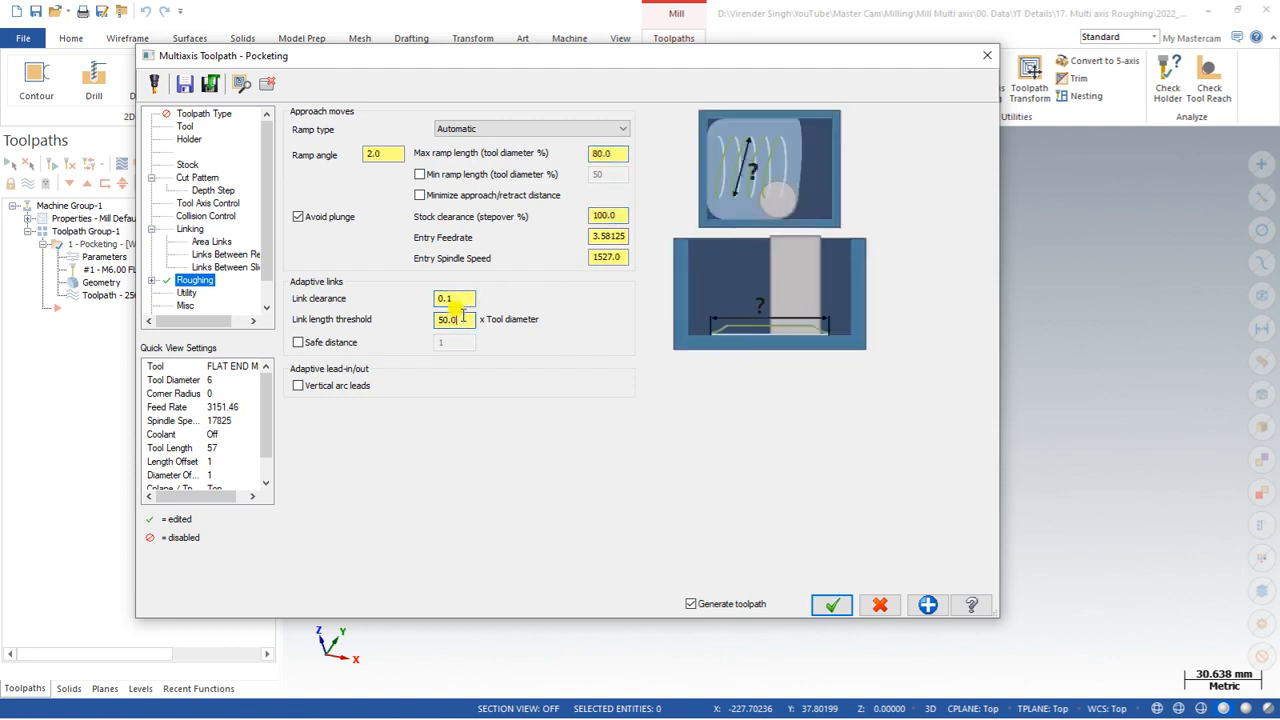
pyautogui.click(449, 297)
pyautogui.click(150, 281)
pyautogui.click(212, 293)
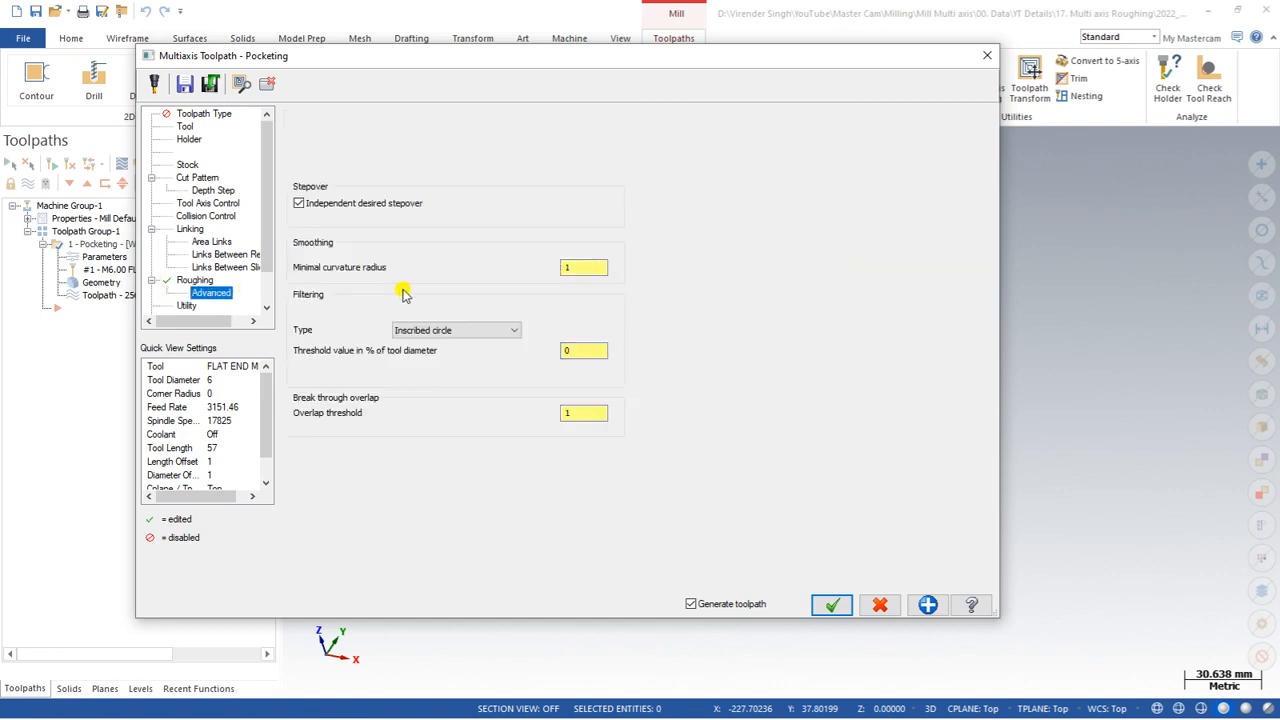
pyautogui.click(186, 305)
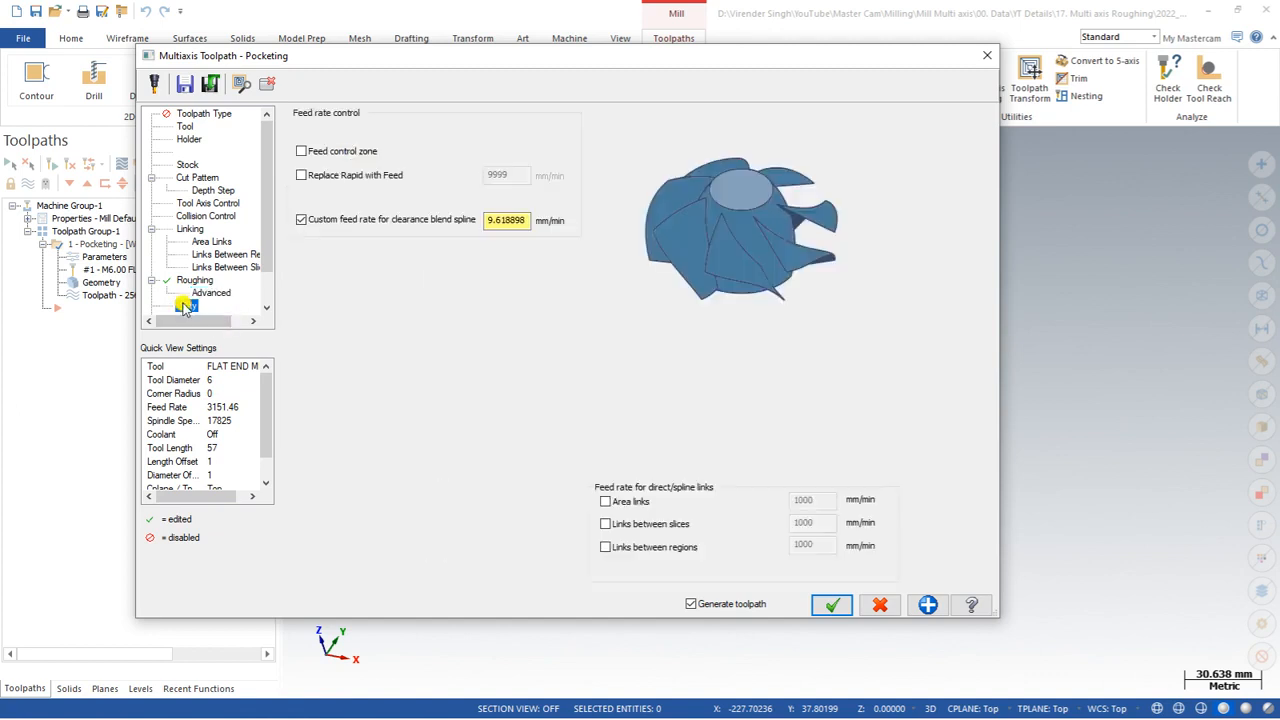
pyautogui.click(197, 177)
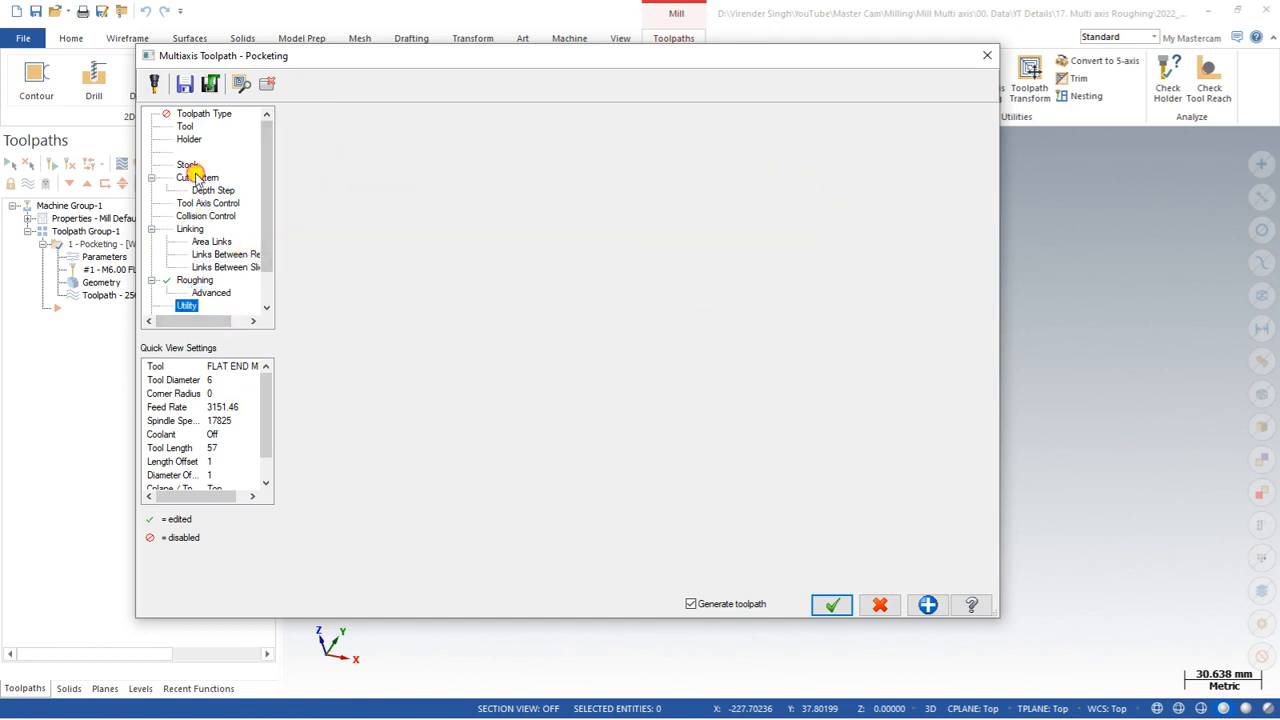
pyautogui.click(831, 605)
# Step: Open Backplot for the Pocketing toolpath and review the backplot options
pyautogui.moveTo(705, 400); pyautogui.dragTo(674, 320, button='middle')
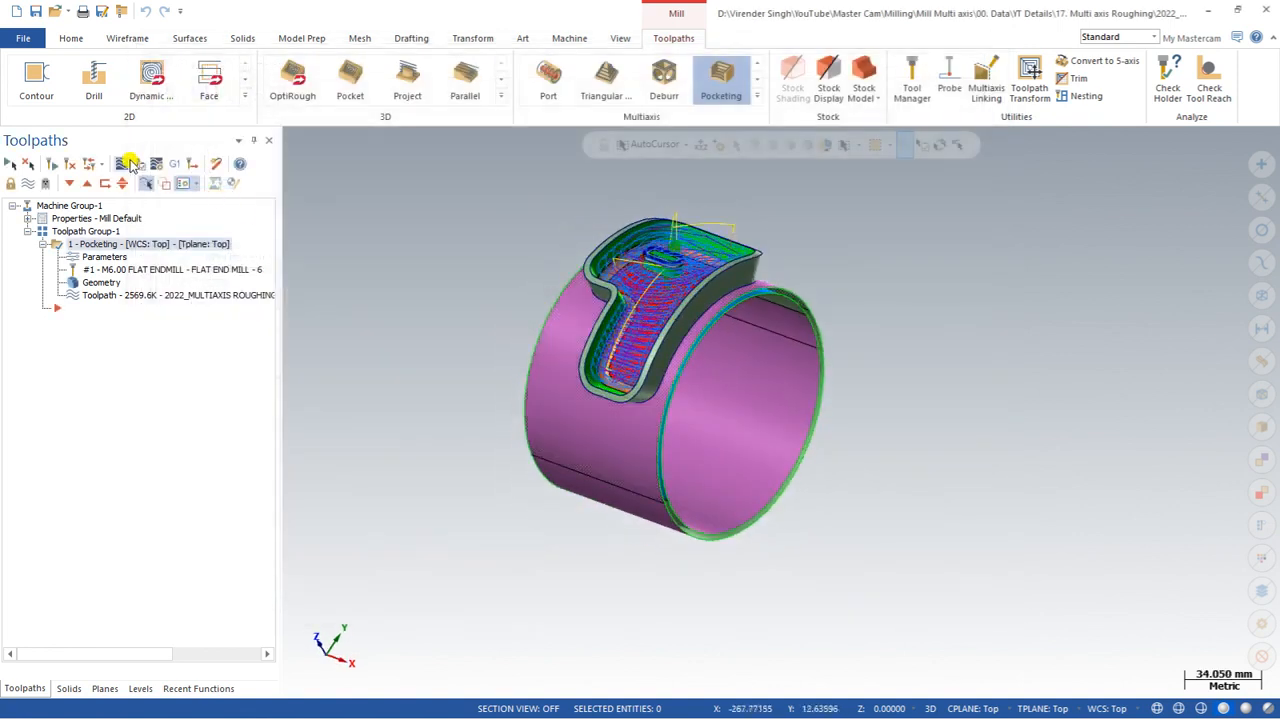
pyautogui.click(133, 164)
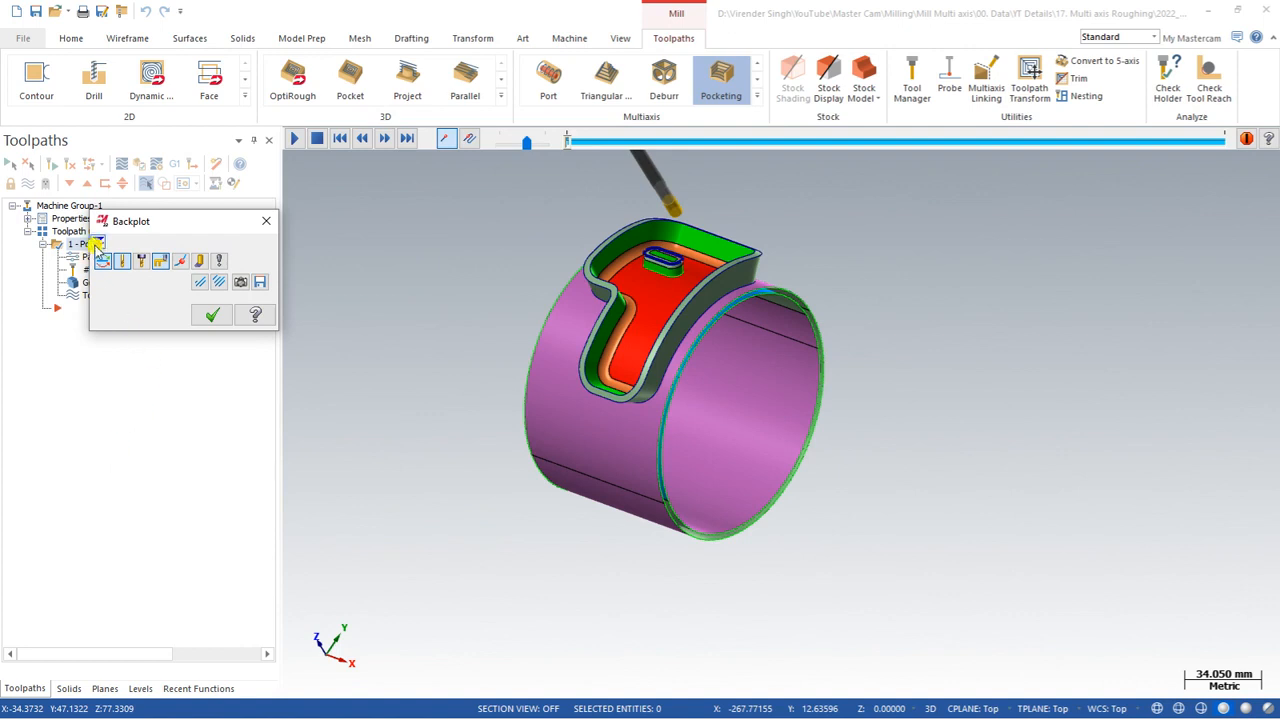
pyautogui.click(97, 243)
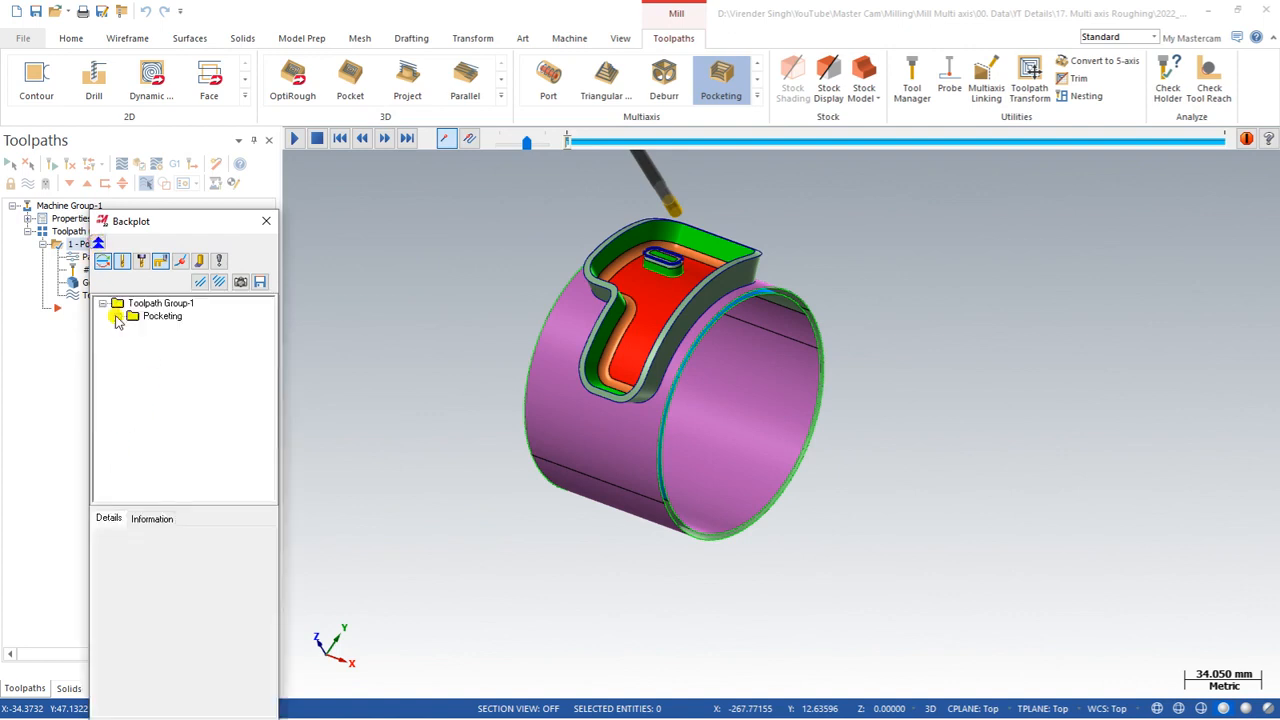
pyautogui.click(219, 260)
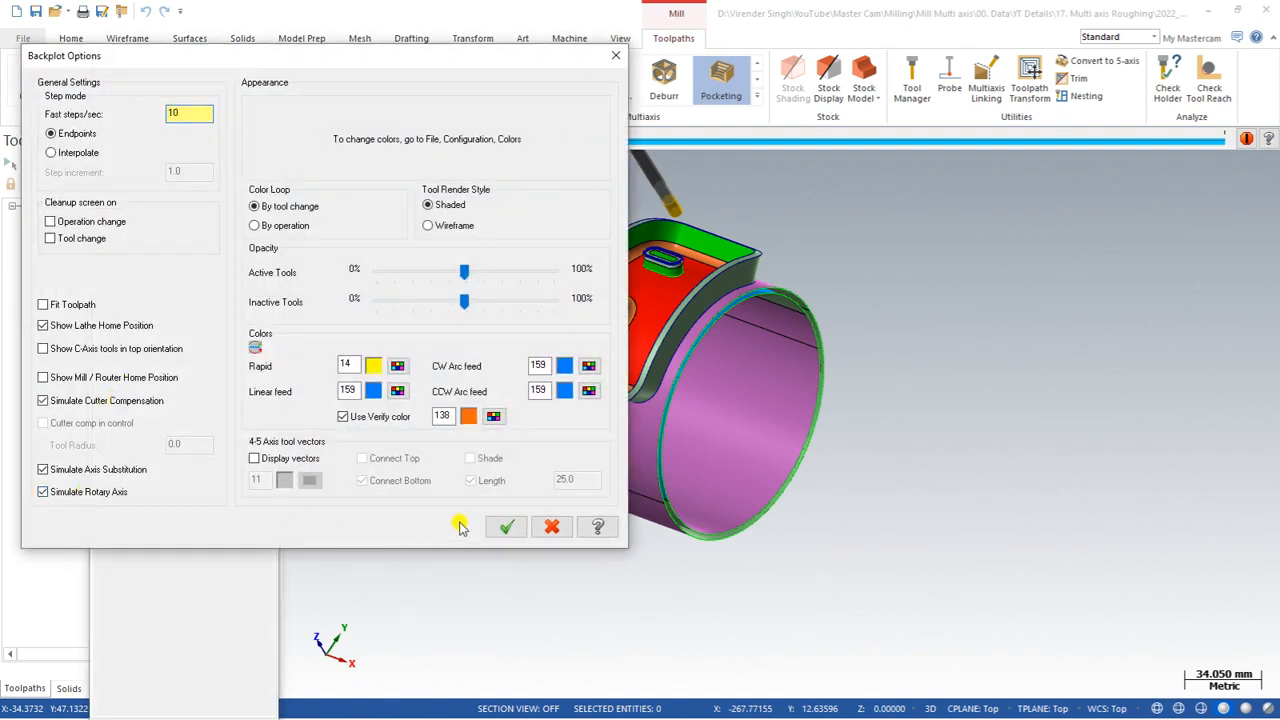
pyautogui.click(506, 526)
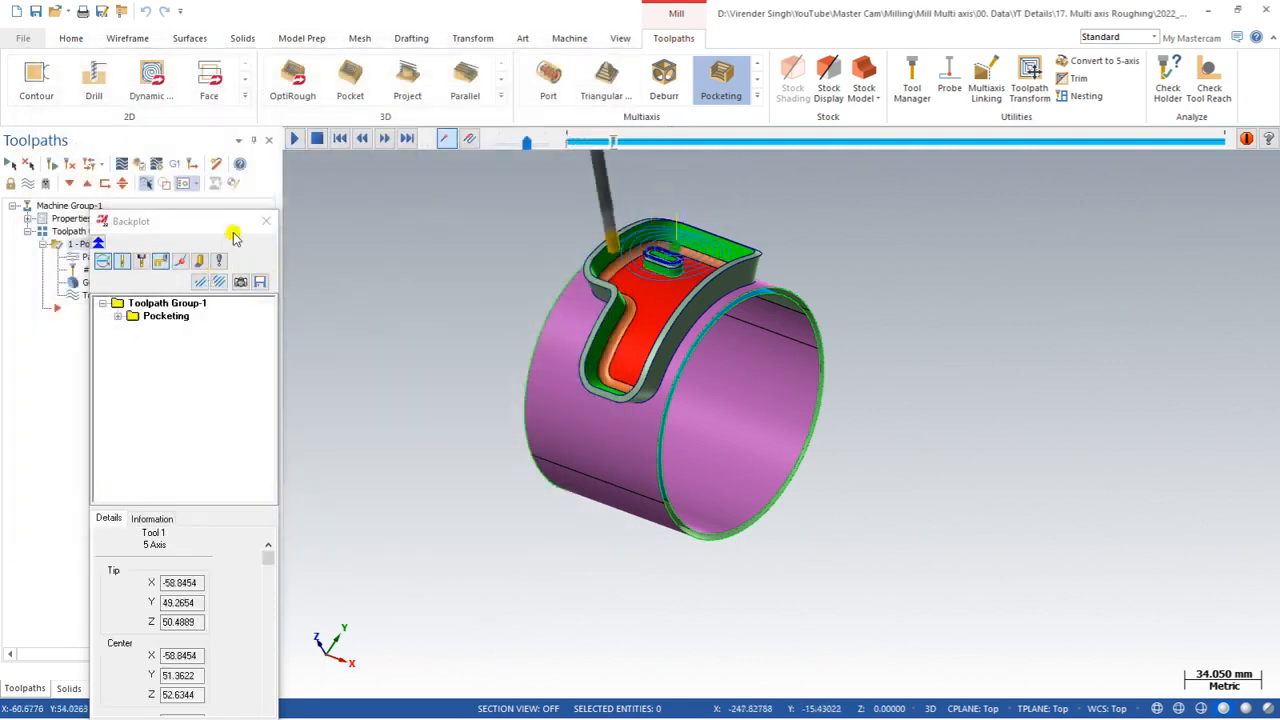
pyautogui.click(219, 260)
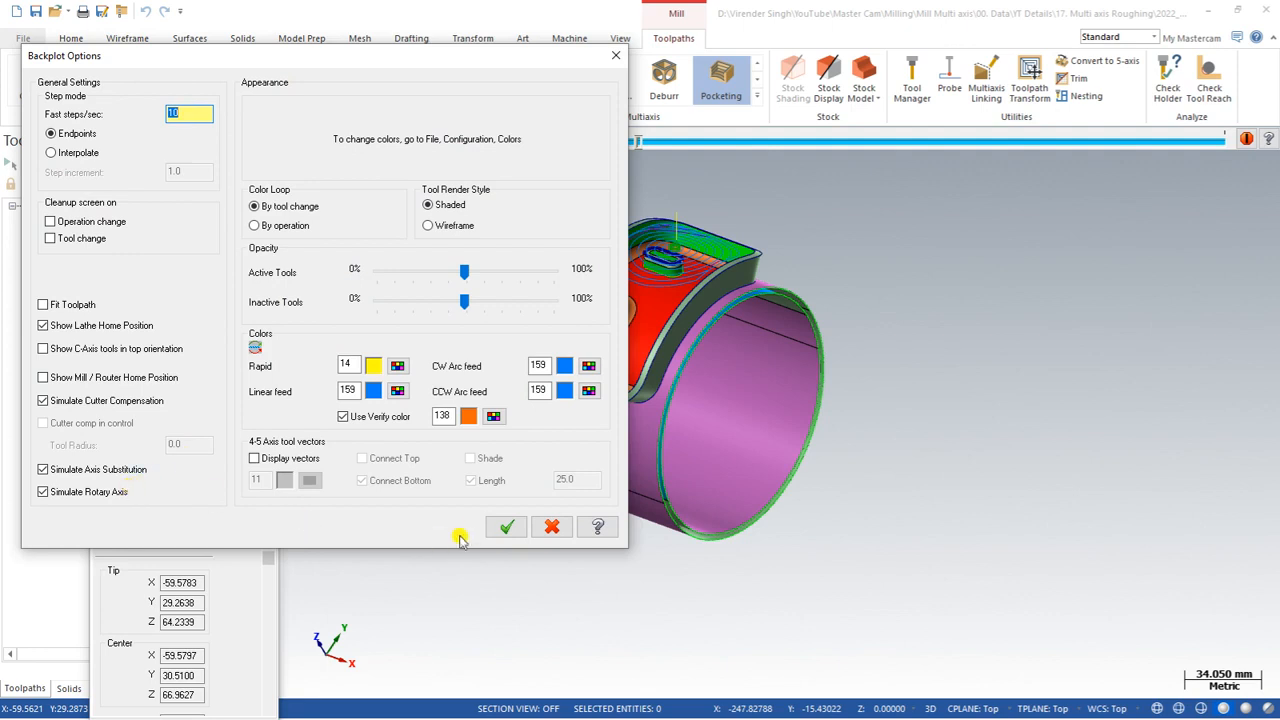
pyautogui.click(506, 526)
# Step: Play the backplot and watch the tool motion from the top and isometric views, then close it
pyautogui.rightClick(445, 283)
pyautogui.click(466, 346)
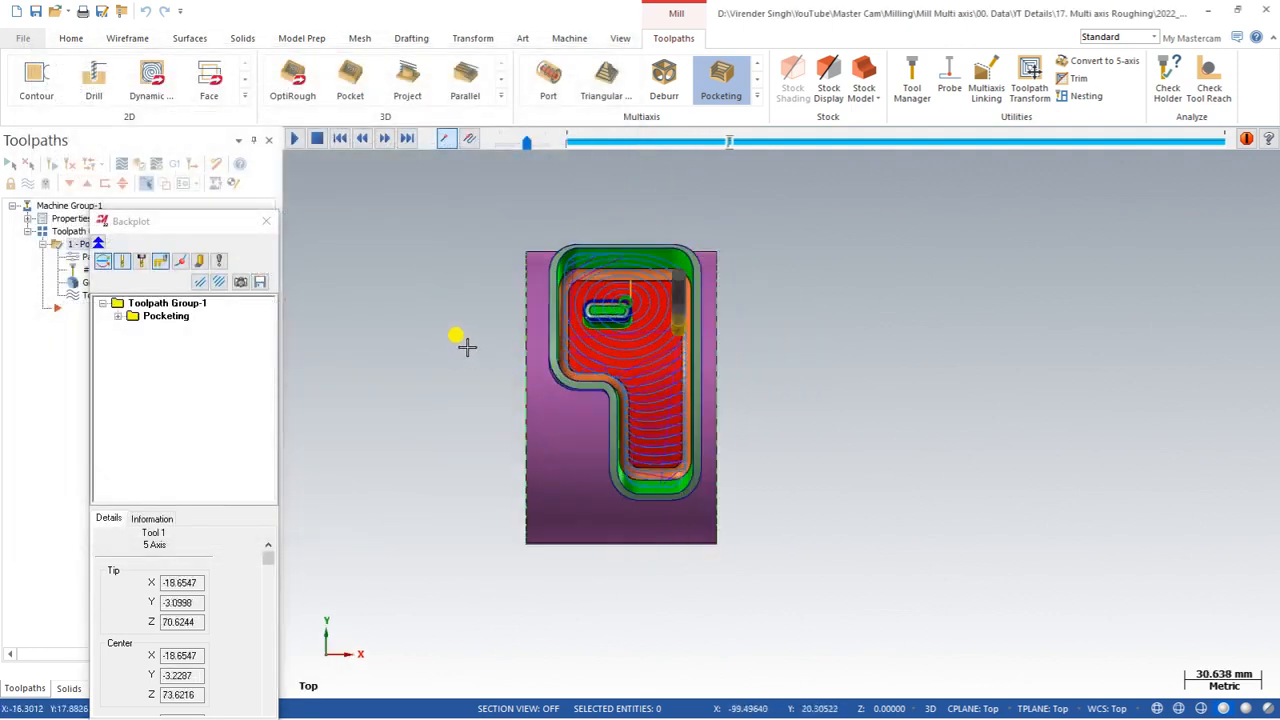
pyautogui.moveTo(523, 380); pyautogui.dragTo(683, 383, button='middle')
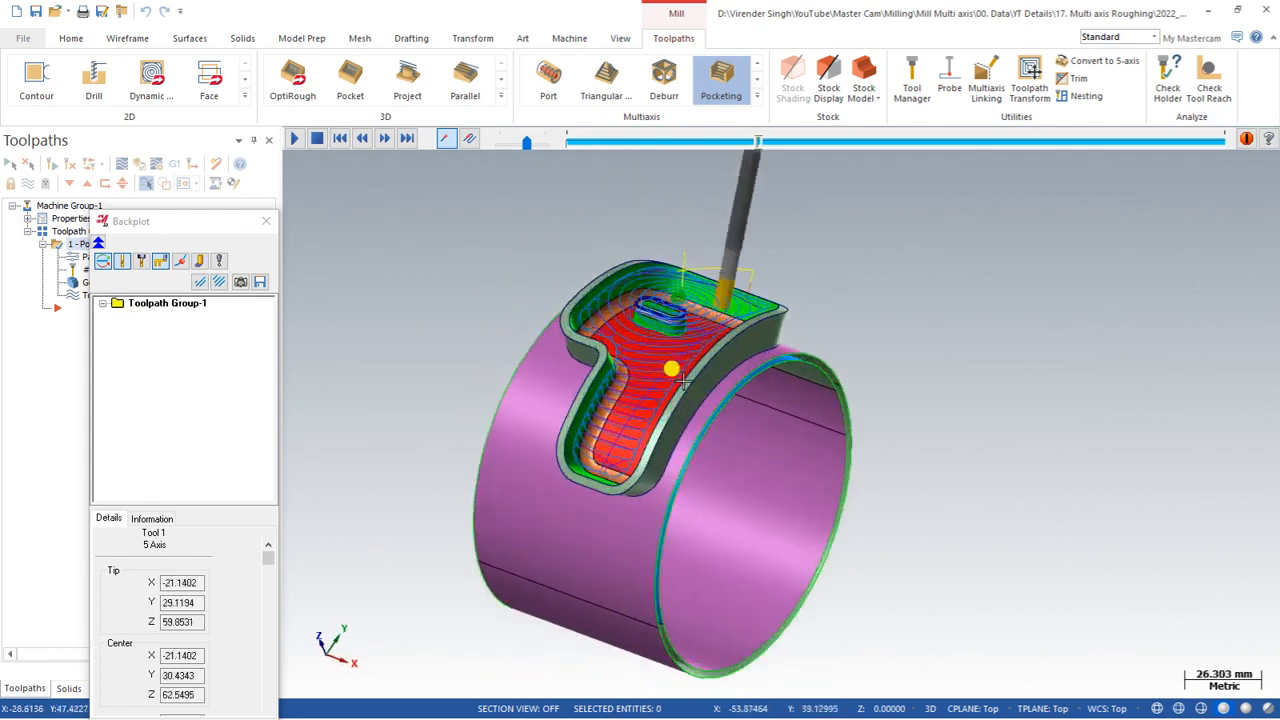
pyautogui.scroll(2, 684, 381)
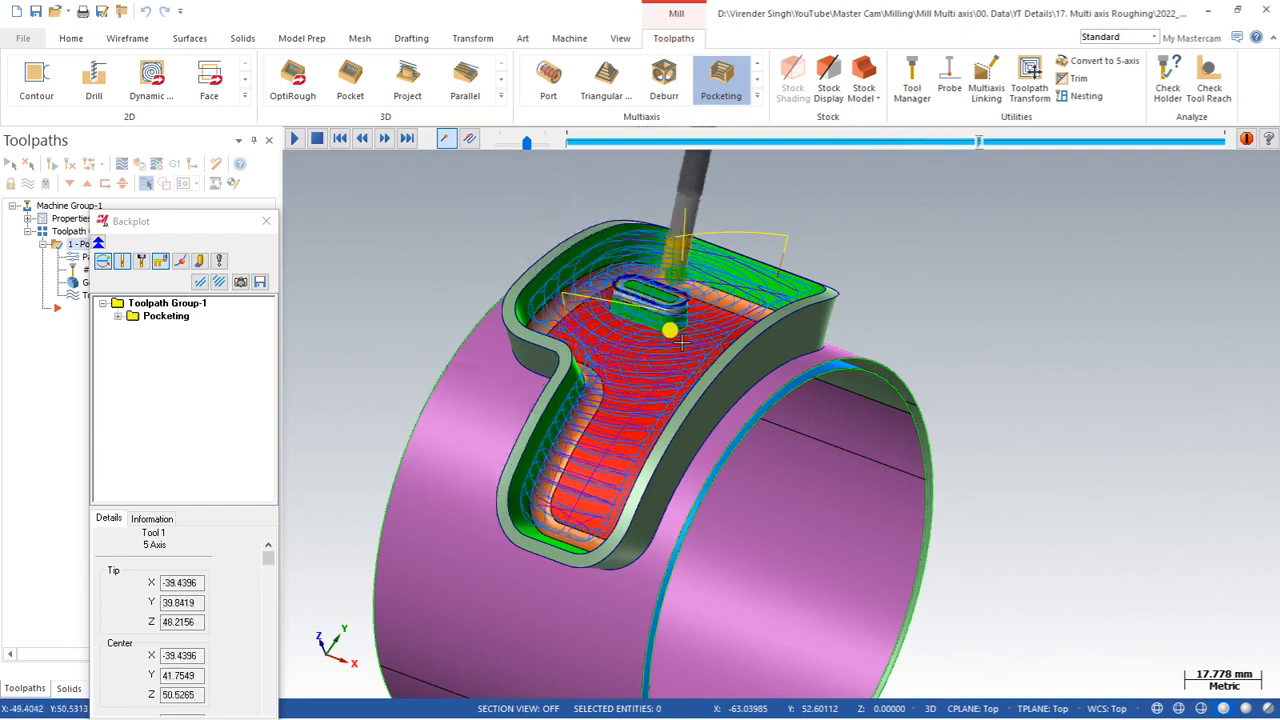
pyautogui.press('Escape')
pyautogui.scroll(-2, 695, 305)
pyautogui.moveTo(697, 300); pyautogui.dragTo(634, 180, button='middle')
pyautogui.click(757, 96)
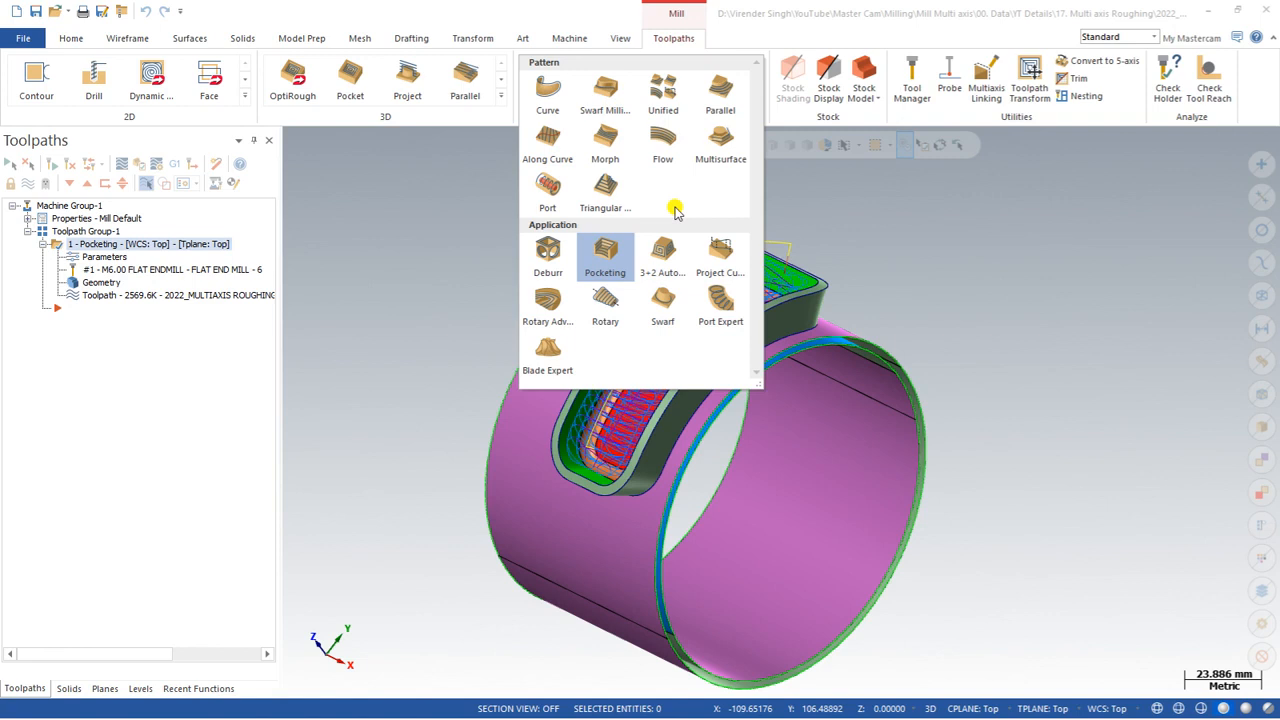
pyautogui.click(975, 262)
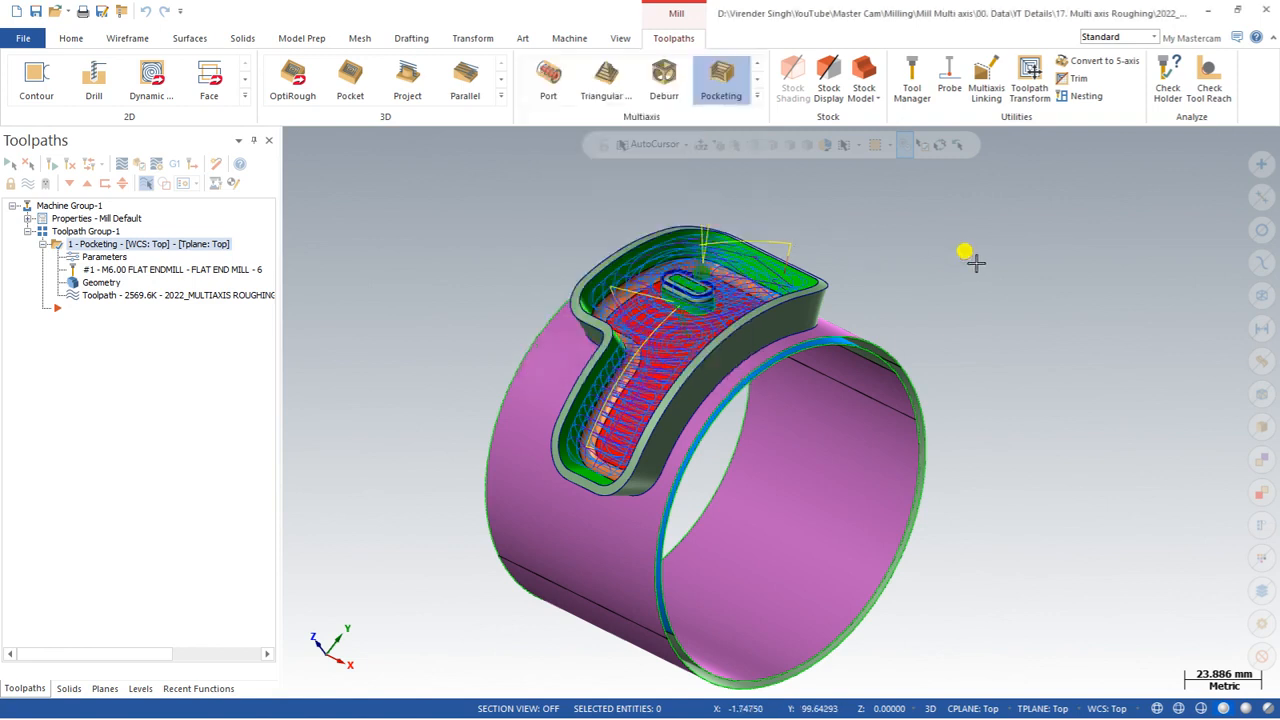